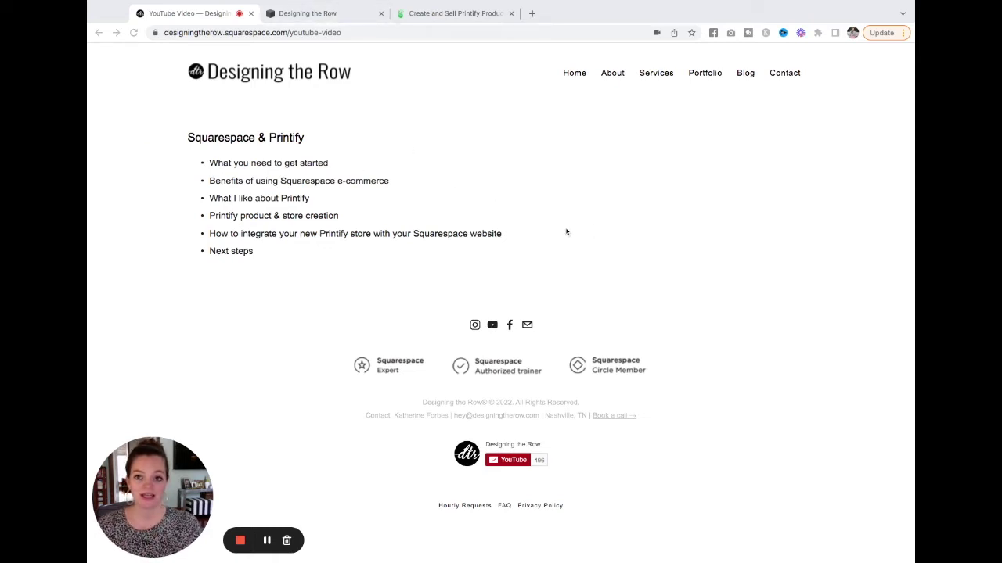
# Glance at the Squarespace pages editor and Printify catalog, then return to the video outline.
pyautogui.click(312, 14)
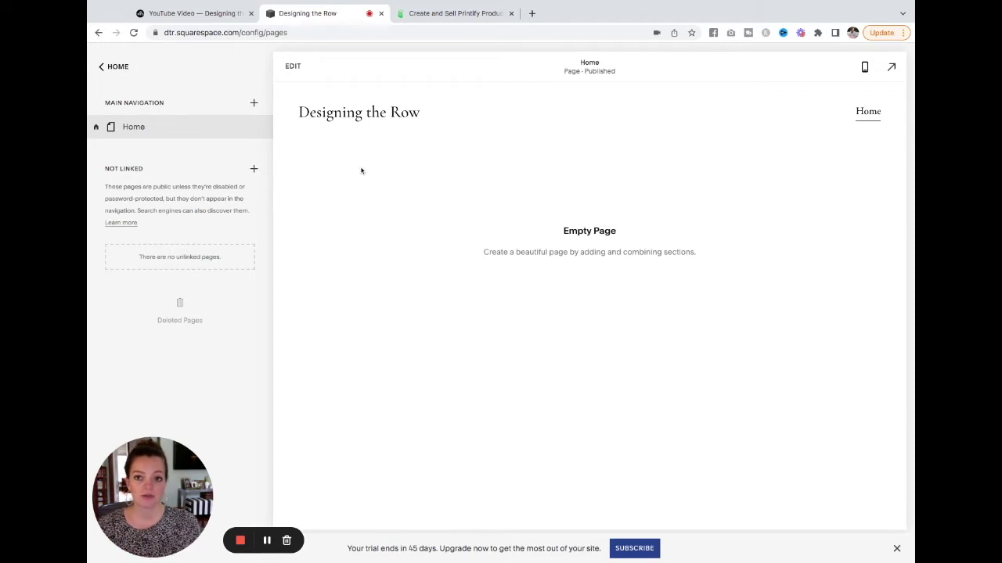
pyautogui.click(450, 14)
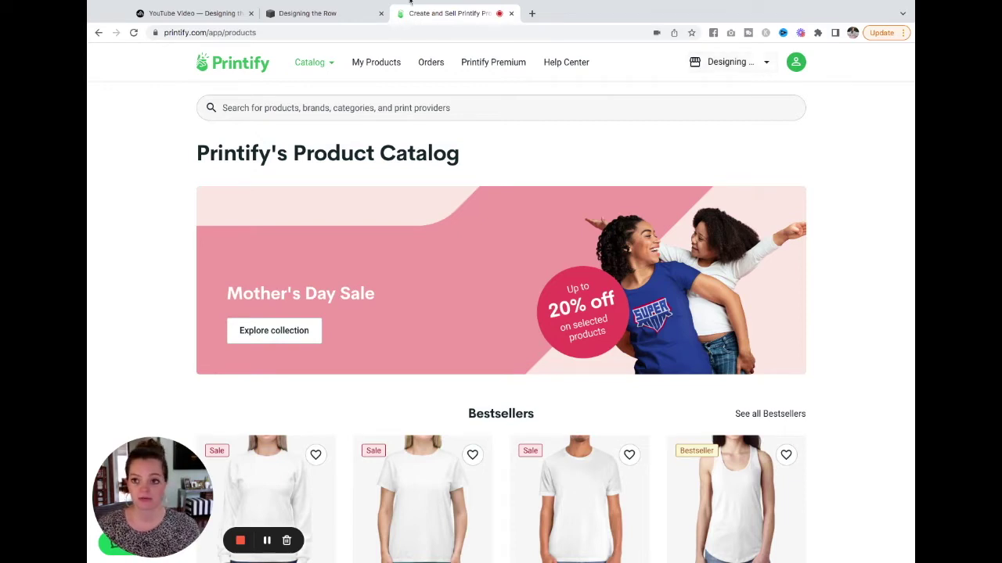
pyautogui.click(223, 13)
# Highlight 'What you need to get started' and 'Squarespace e-commerce benefits', then go to the pages editor.
pyautogui.moveTo(209, 163); pyautogui.dragTo(329, 164)
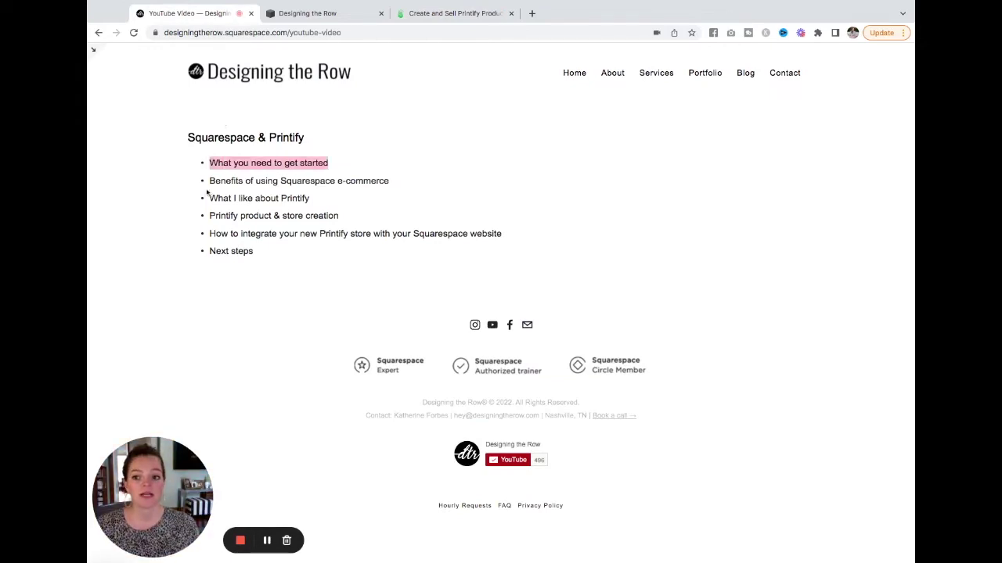
pyautogui.moveTo(209, 181); pyautogui.dragTo(392, 182)
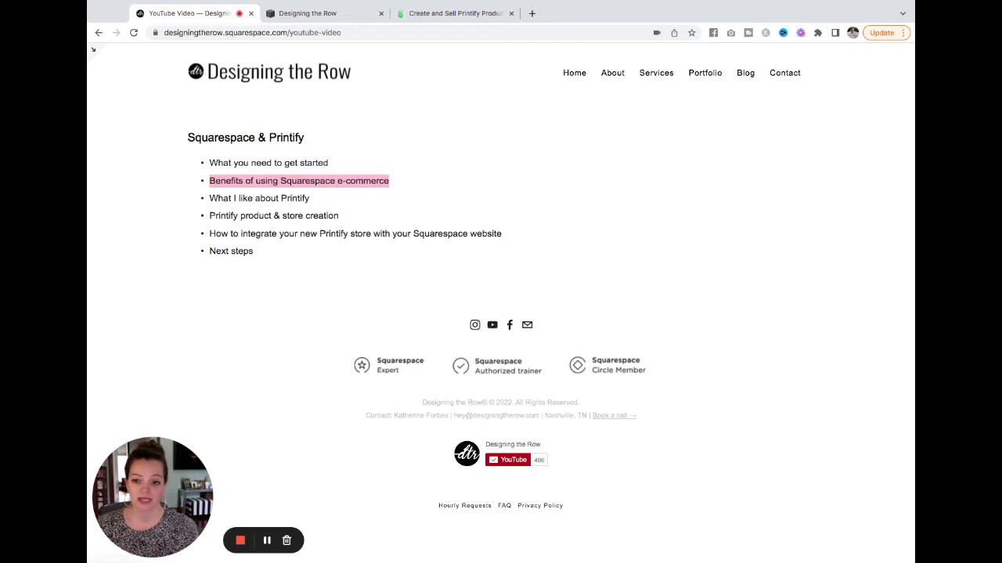
pyautogui.click(307, 14)
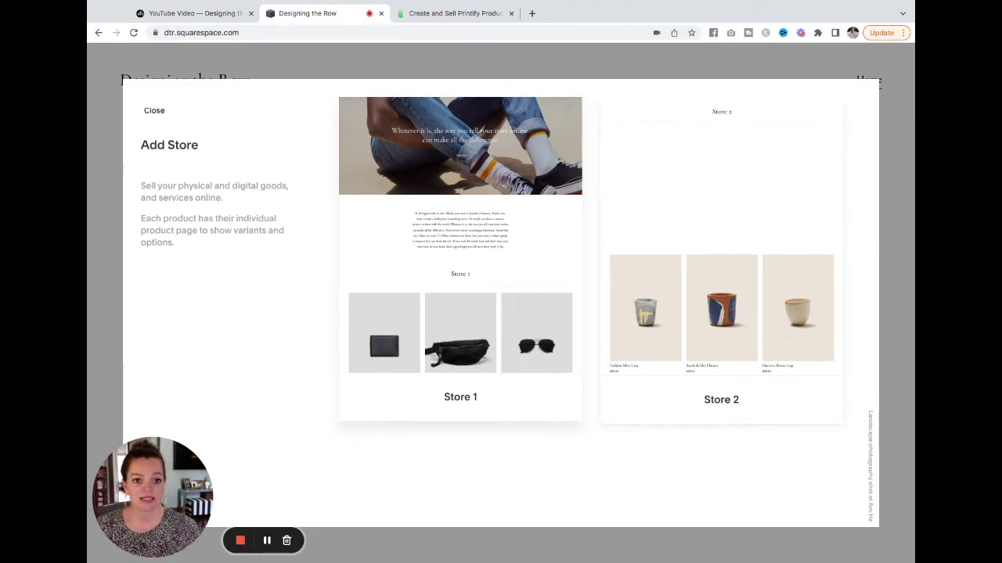
# Add a store page using the Store 2 layout and name it 'Store'.
pyautogui.click(769, 192)
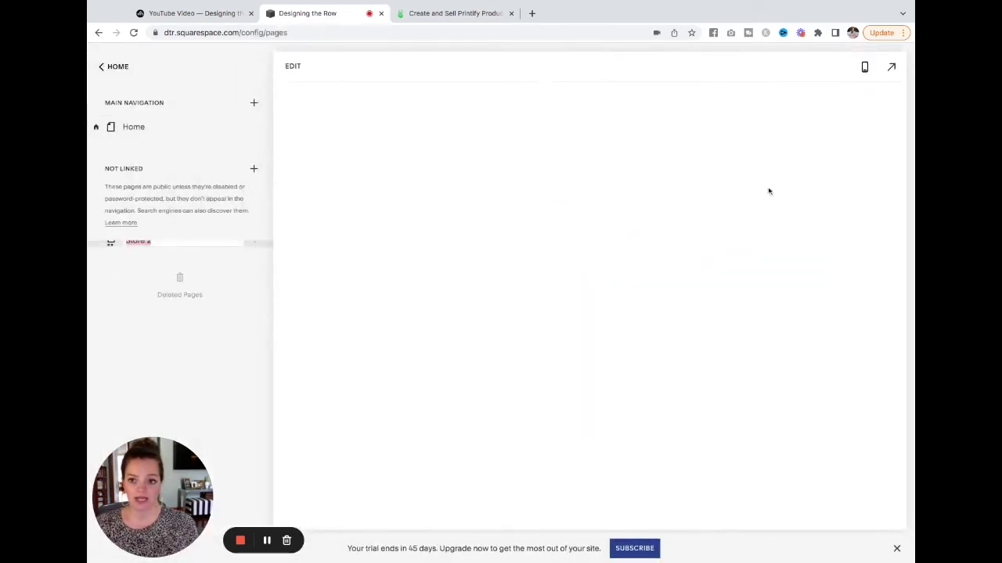
pyautogui.write('Sto')
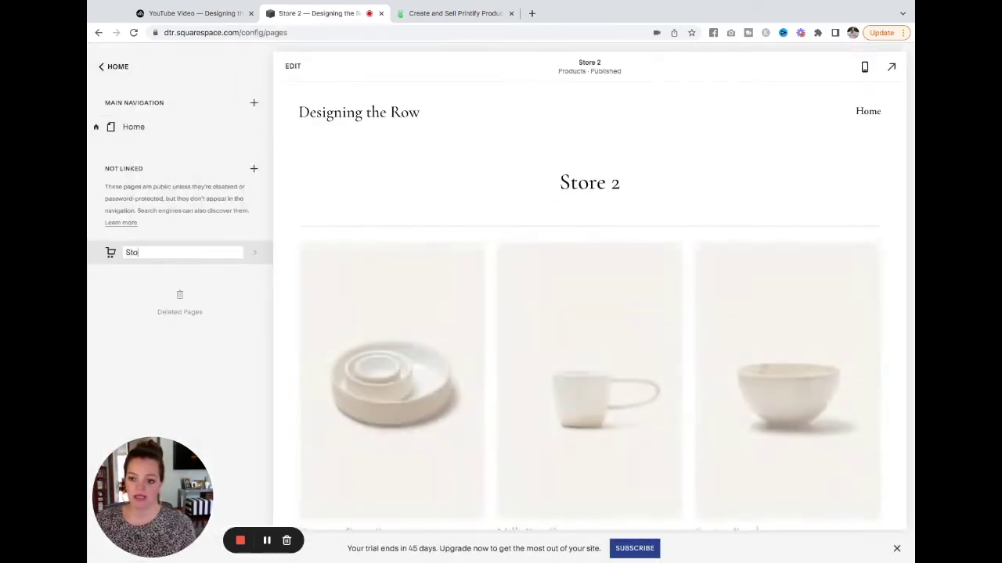
pyautogui.write('re')
pyautogui.press('Return')
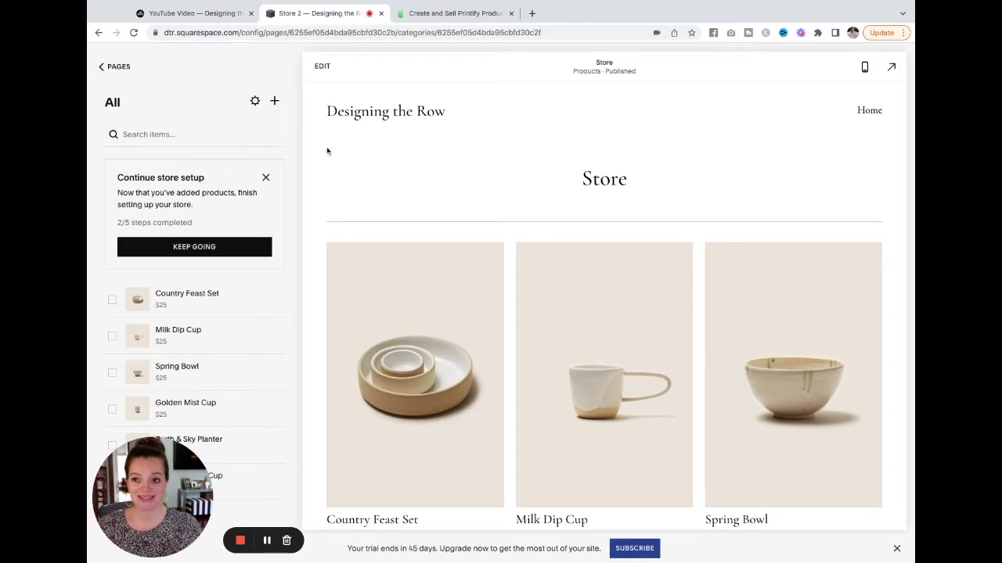
# Change the store's SEO title from 'Store 2' to 'Store' and save.
pyautogui.click(255, 102)
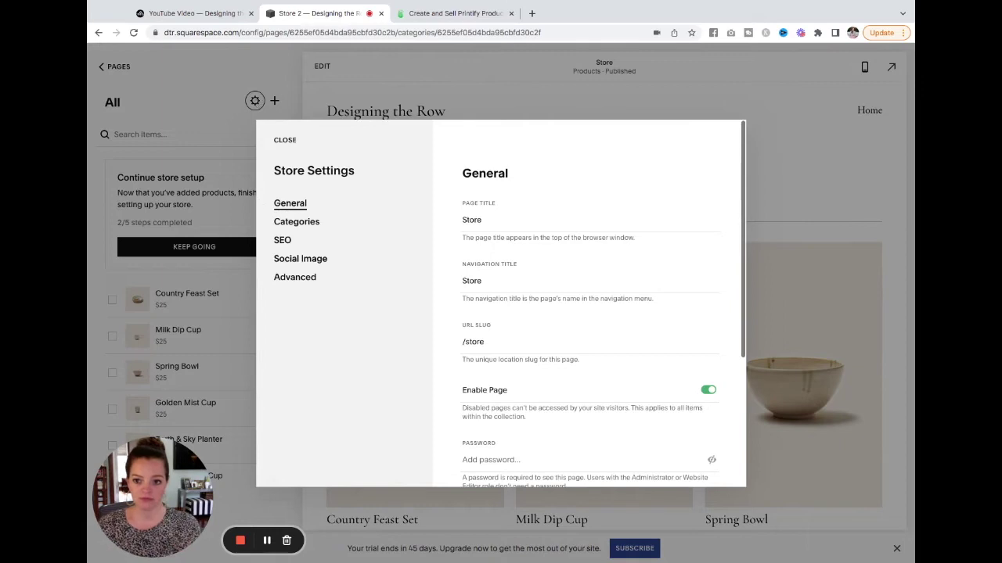
pyautogui.click(283, 242)
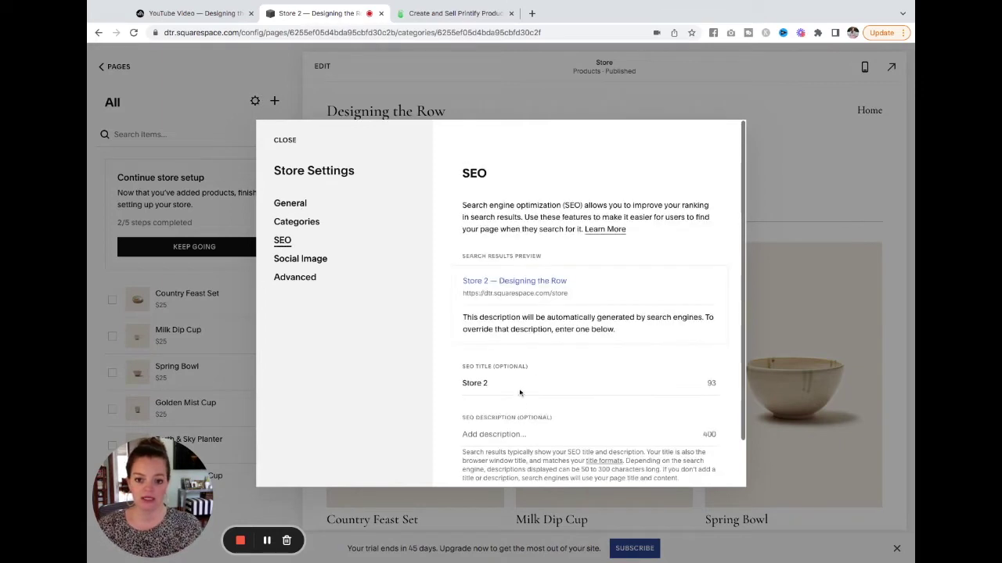
pyautogui.click(523, 382)
pyautogui.press('BackSpace')
pyautogui.press('BackSpace')
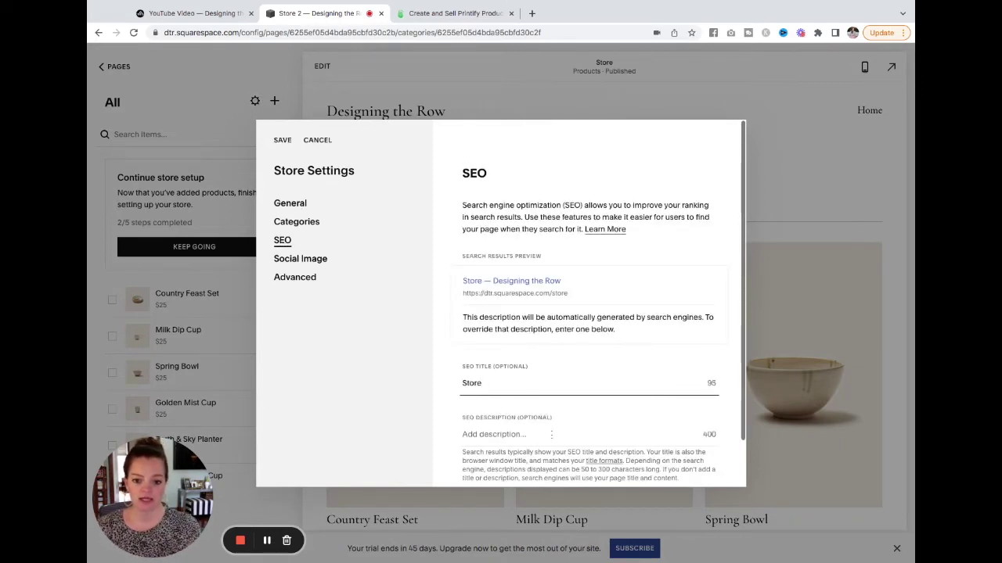
pyautogui.click(283, 143)
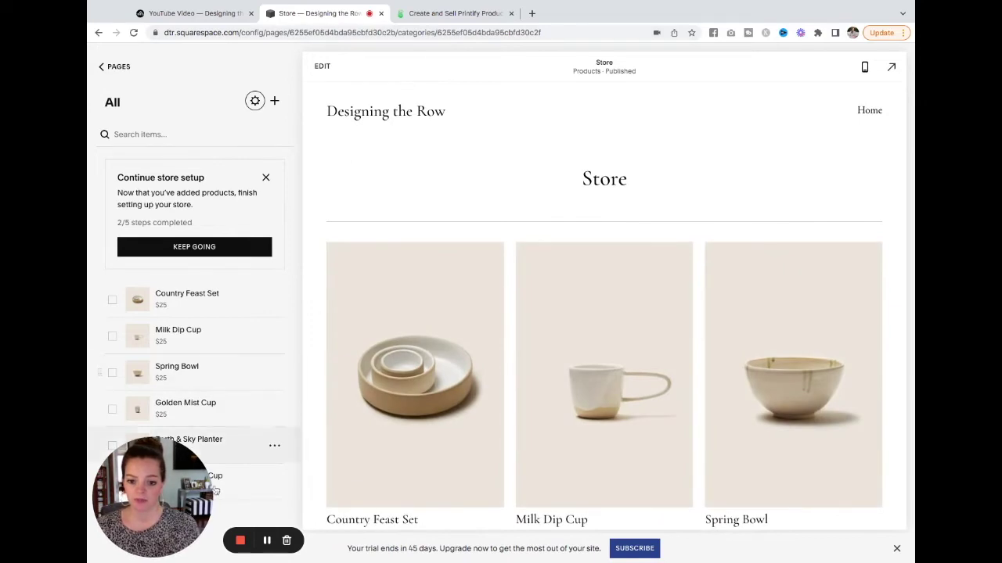
# Select all six sample products, delete them, and dismiss the deletion error.
pyautogui.moveTo(184, 505); pyautogui.dragTo(362, 463)
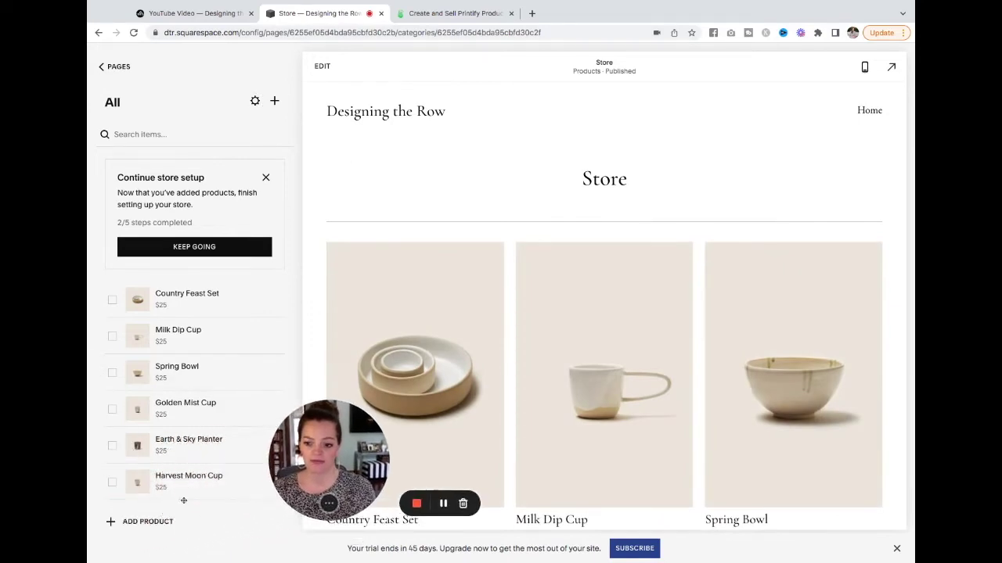
pyautogui.click(113, 301)
pyautogui.click(140, 517)
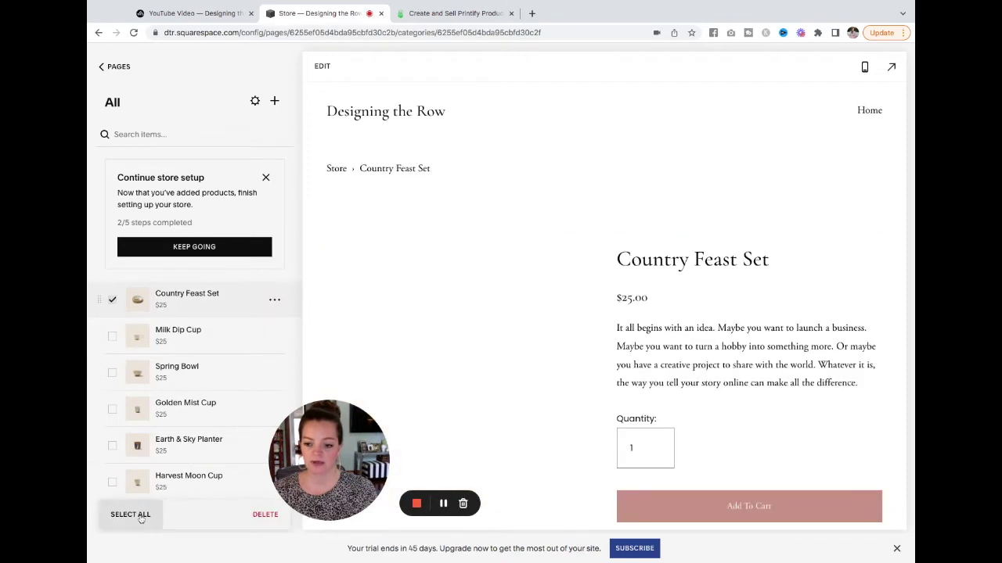
pyautogui.click(263, 515)
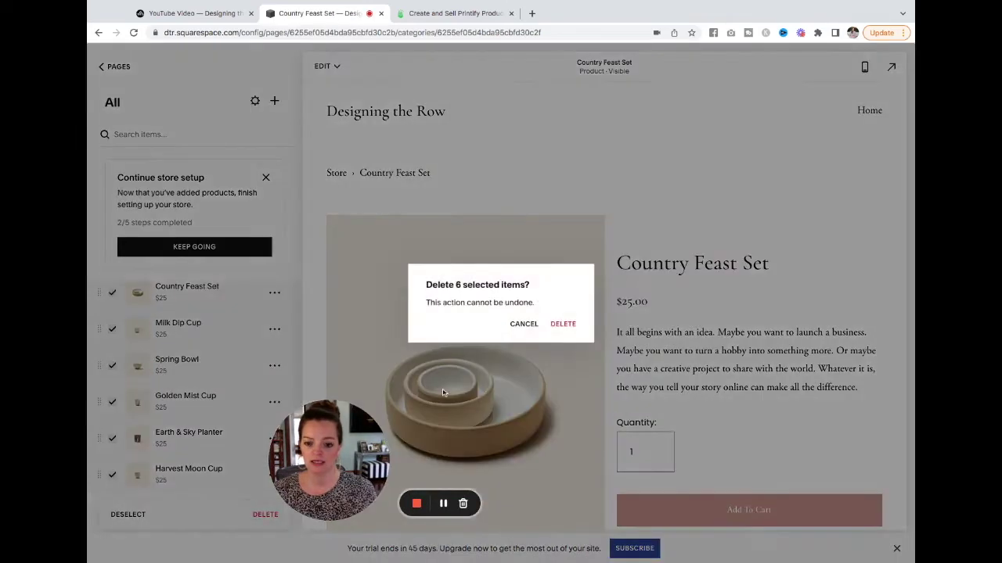
pyautogui.click(563, 327)
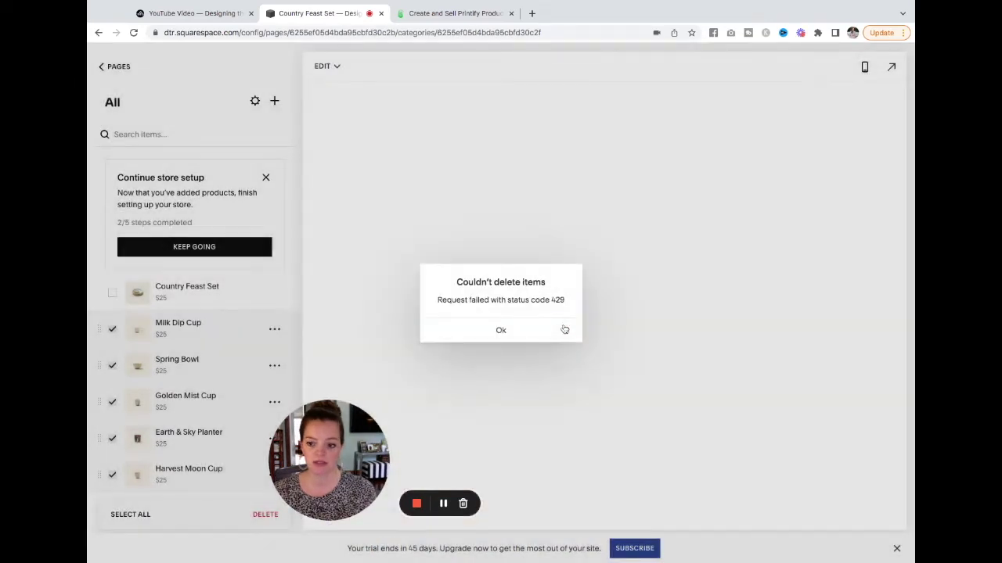
pyautogui.click(541, 333)
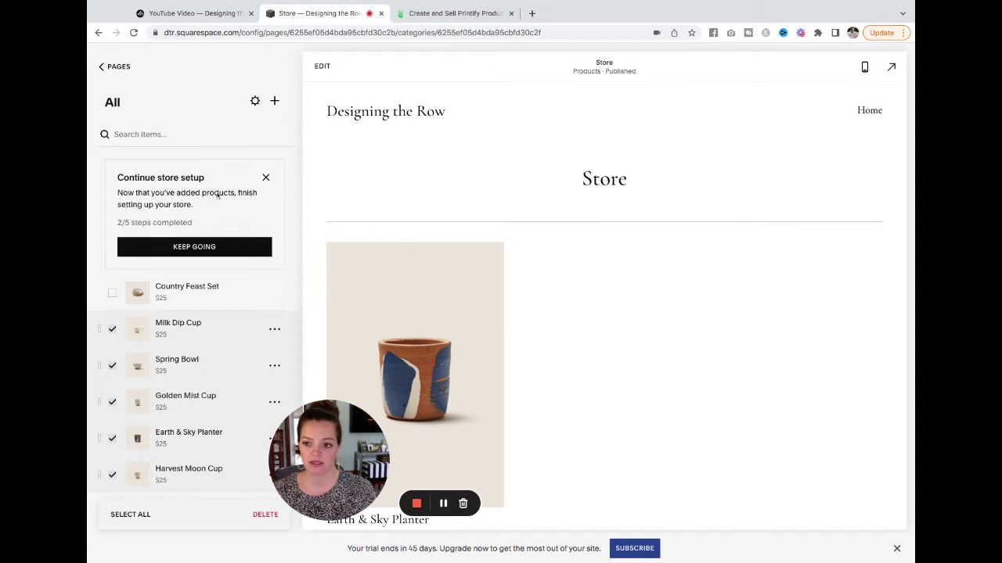
# Return to the site pages and reopen the Store page's product list.
pyautogui.click(122, 66)
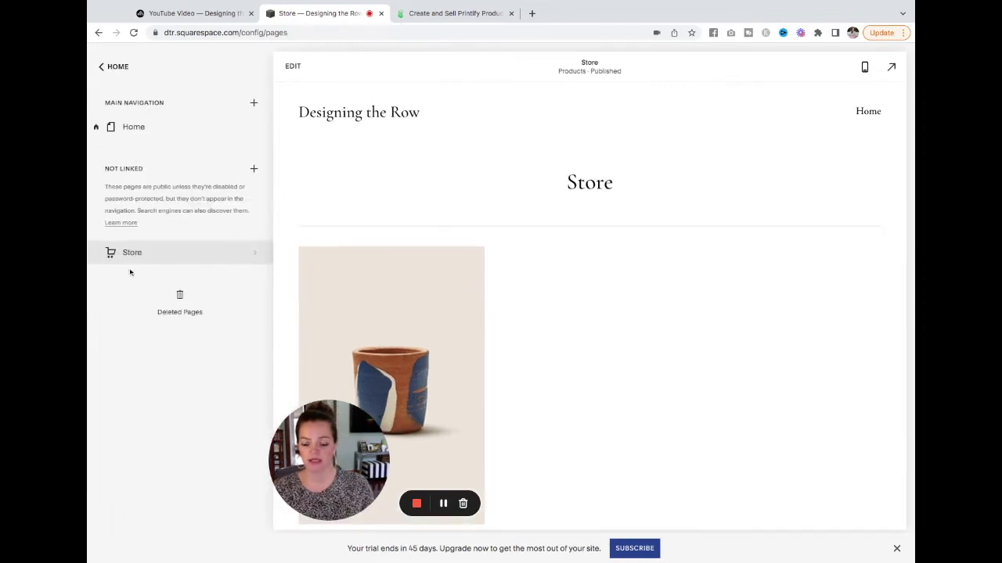
pyautogui.click(131, 253)
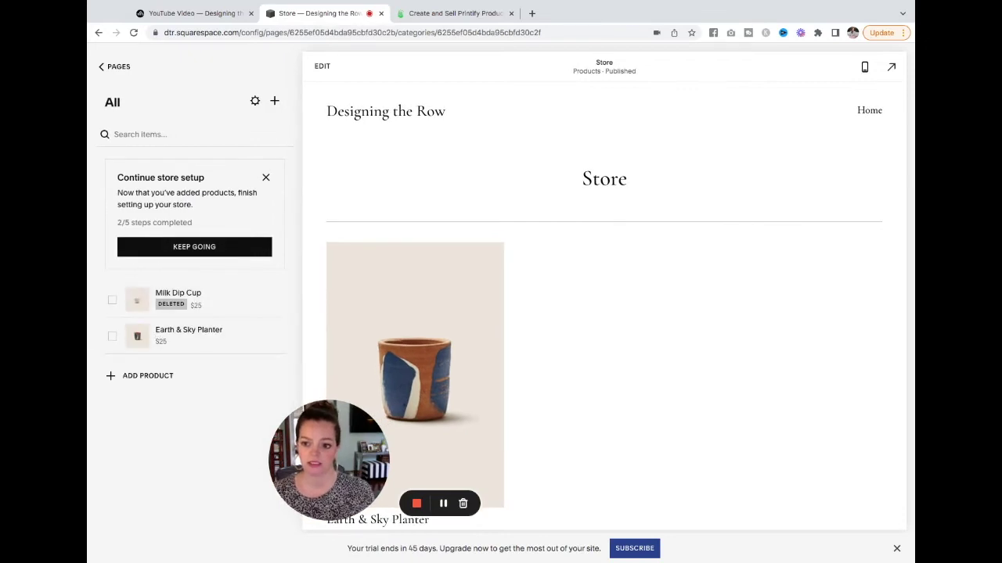
pyautogui.moveTo(328, 458); pyautogui.dragTo(178, 458)
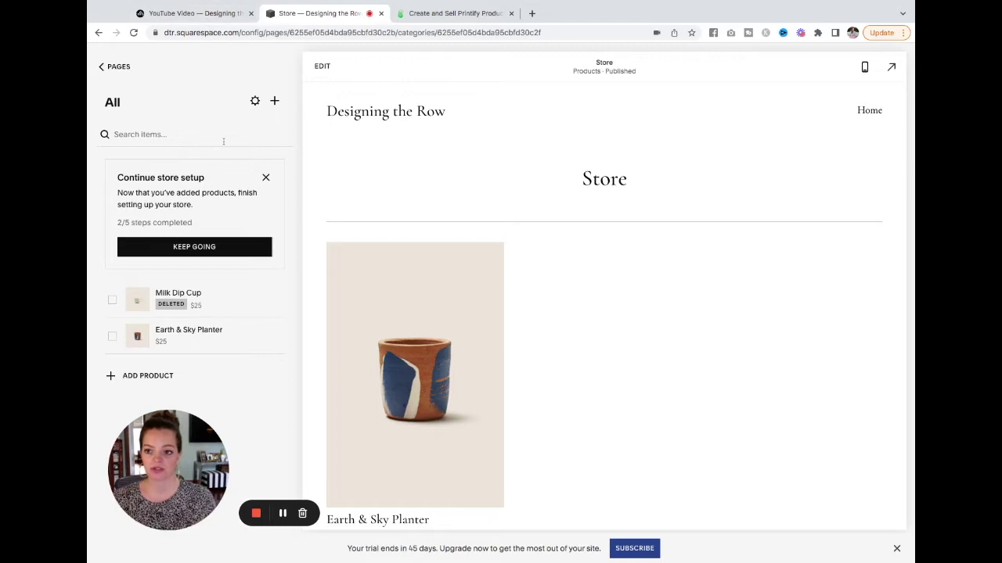
# Highlight 'What I like about Printify' on the outline, then switch to Printify's product catalog.
pyautogui.click(195, 13)
pyautogui.moveTo(208, 198); pyautogui.dragTo(326, 202)
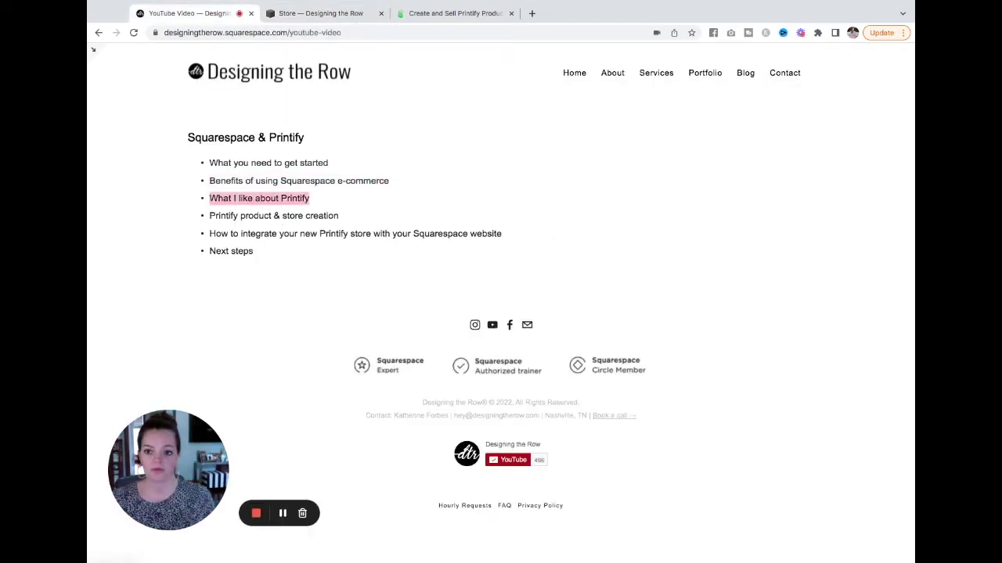
pyautogui.click(455, 15)
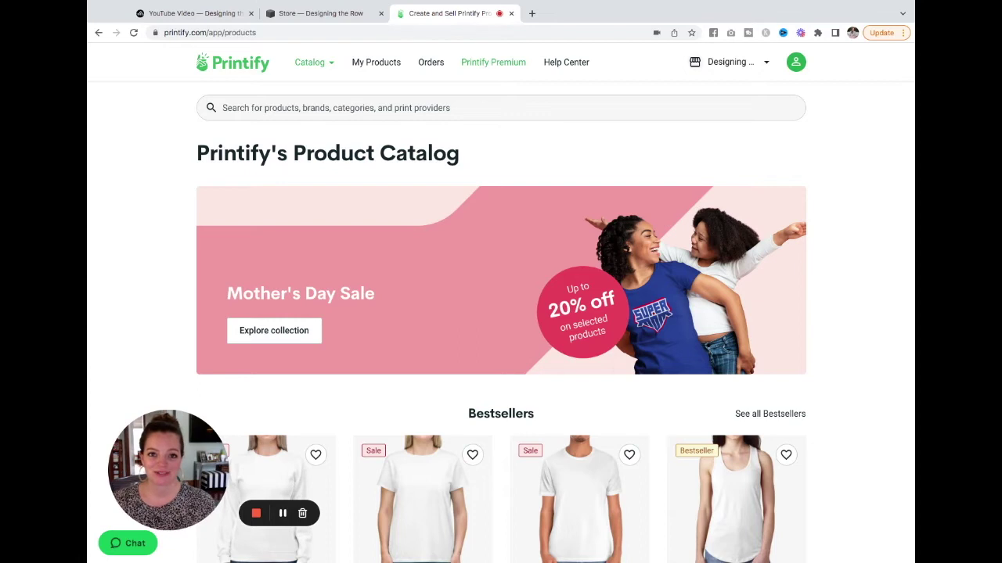
# Highlight 'Printify product & store creation' on the outline, then show Printify's catalog categories.
pyautogui.click(192, 13)
pyautogui.click(92, 50)
pyautogui.moveTo(210, 215); pyautogui.dragTo(346, 215)
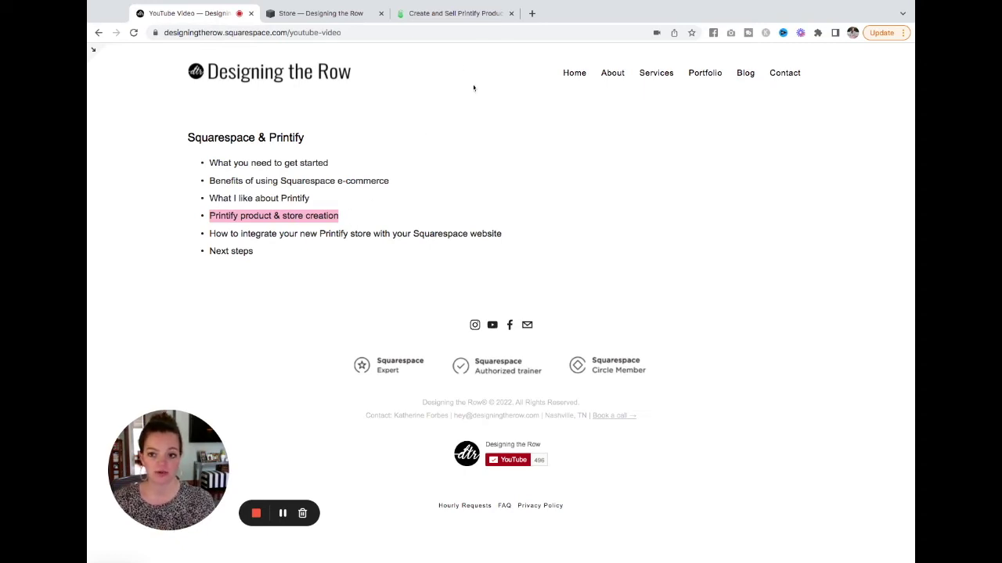
pyautogui.click(475, 14)
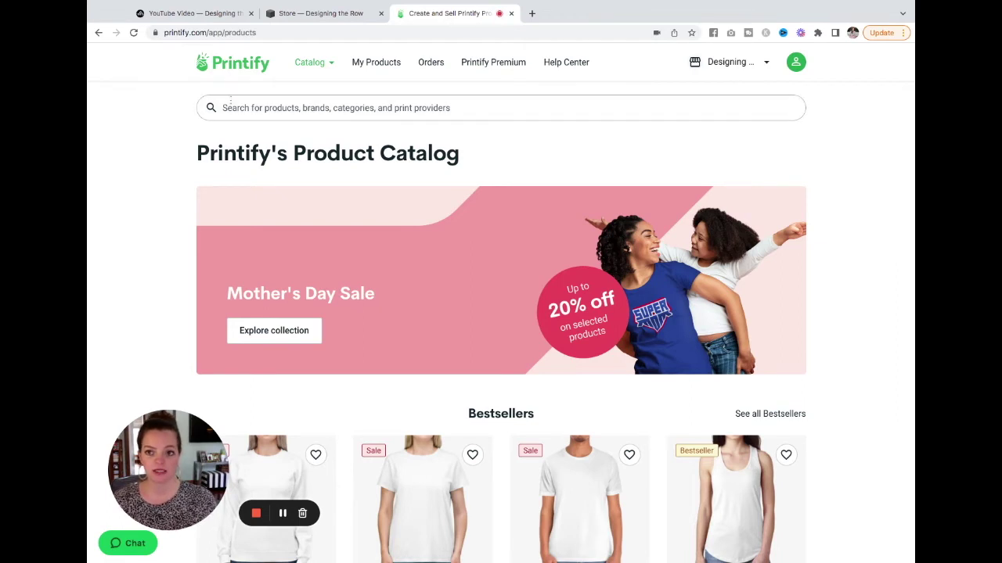
pyautogui.moveTo(320, 69)
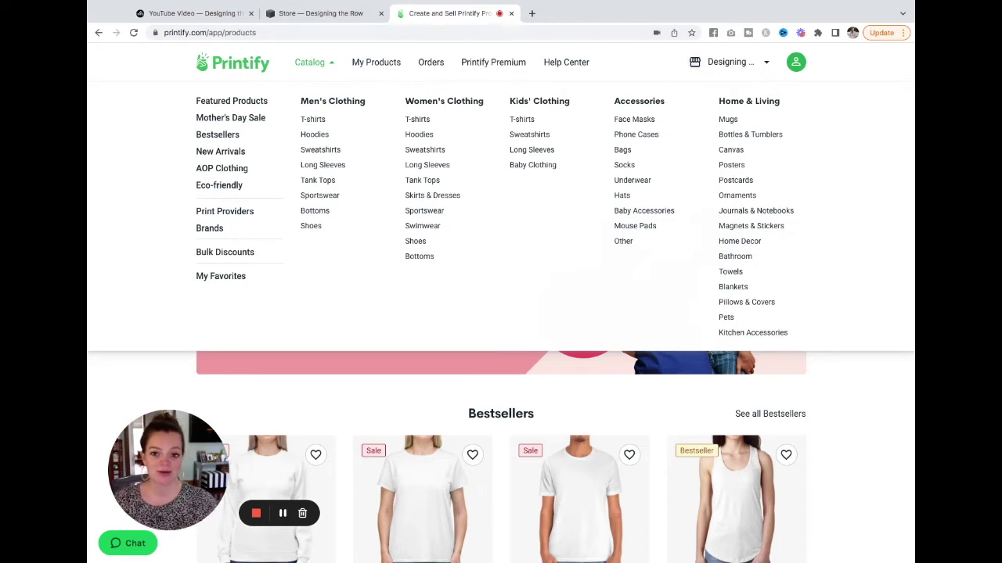
# Open Journals & Notebooks, filter to United States fulfillment, and scroll through the results.
pyautogui.click(759, 212)
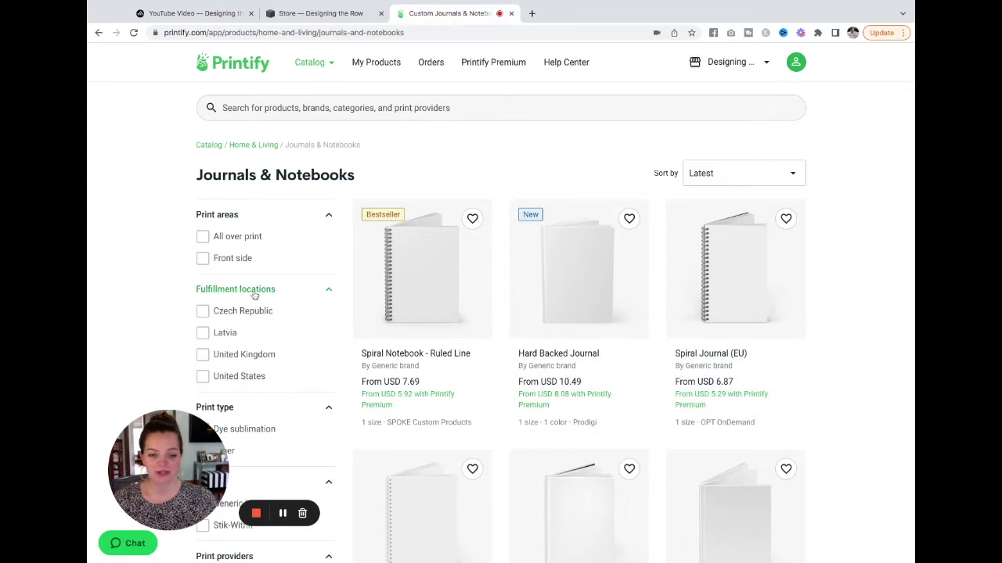
pyautogui.click(203, 377)
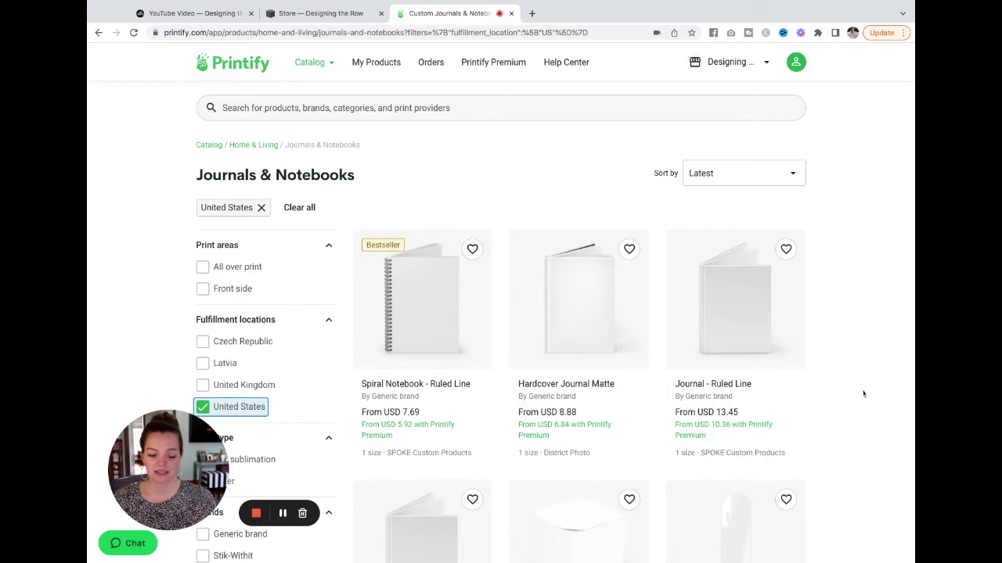
pyautogui.scroll(-2, 864, 394)
pyautogui.scroll(1, 864, 393)
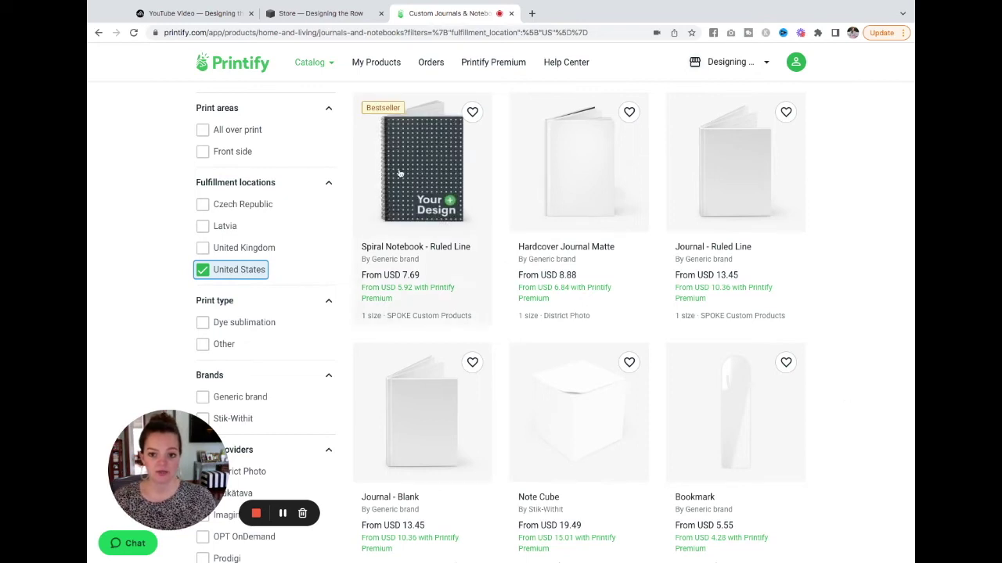
pyautogui.scroll(-3, 421, 209)
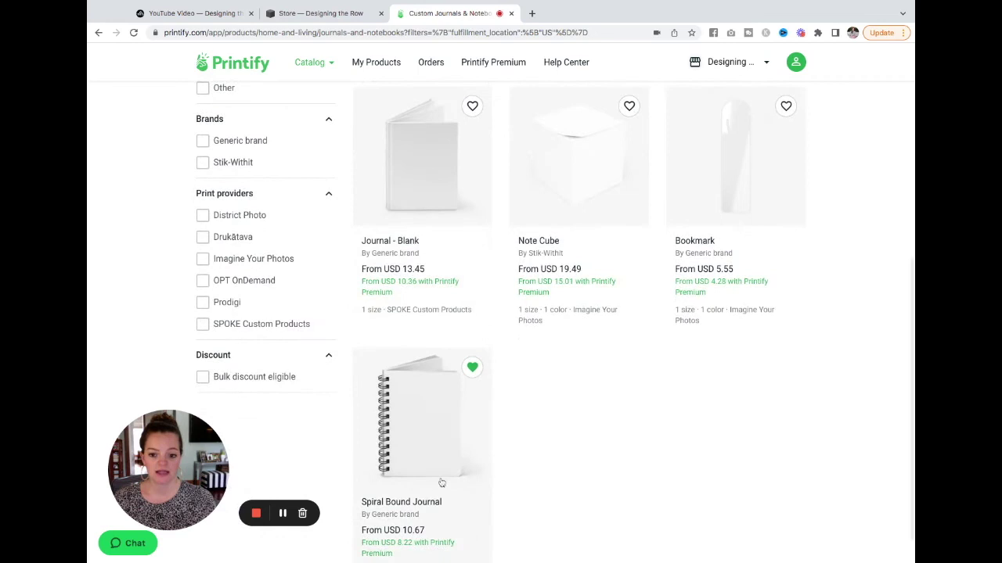
pyautogui.scroll(4, 433, 439)
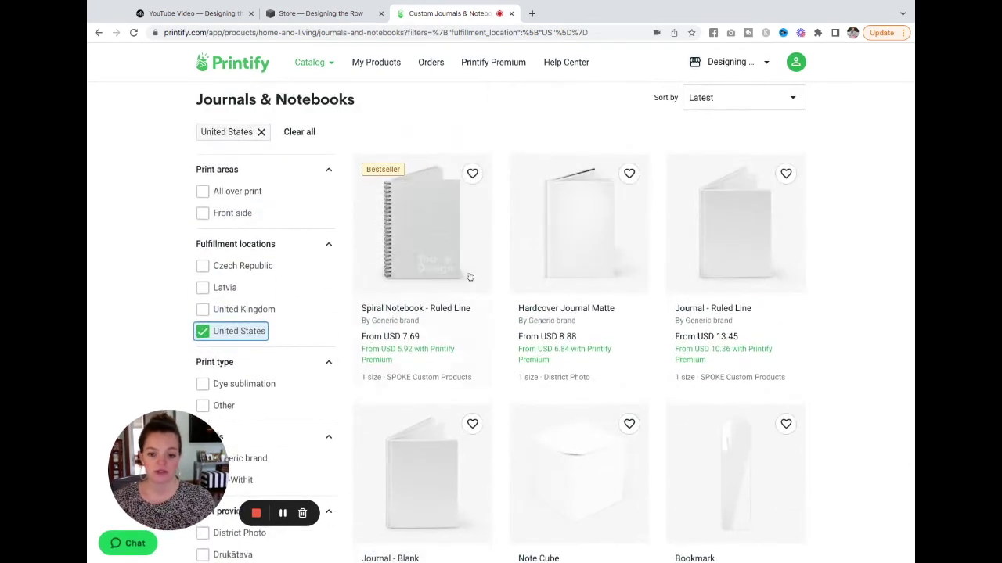
# Open Spiral Notebook - Ruled Line and highlight its Front cover print and Black back cover features.
pyautogui.click(413, 226)
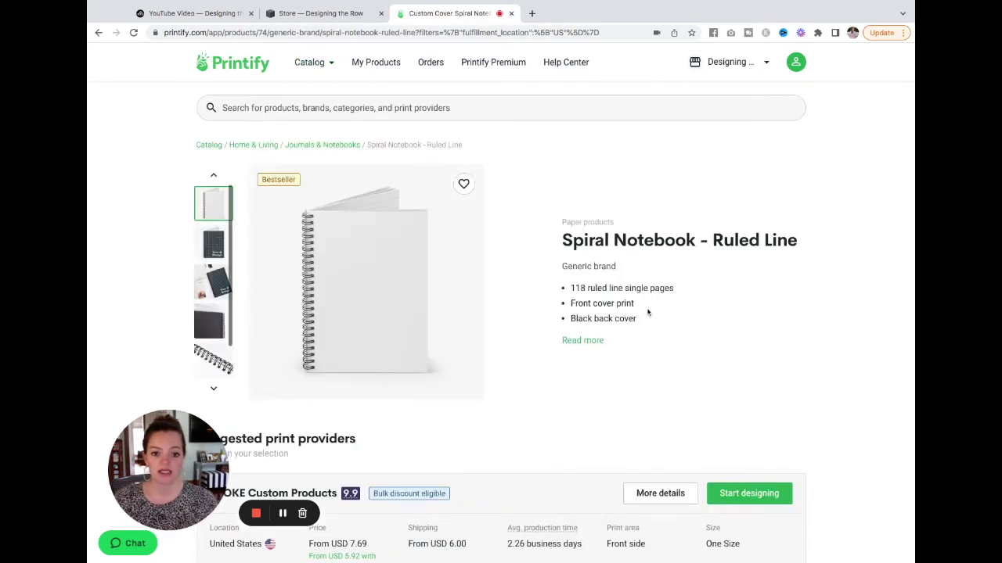
pyautogui.moveTo(646, 306); pyautogui.dragTo(569, 309)
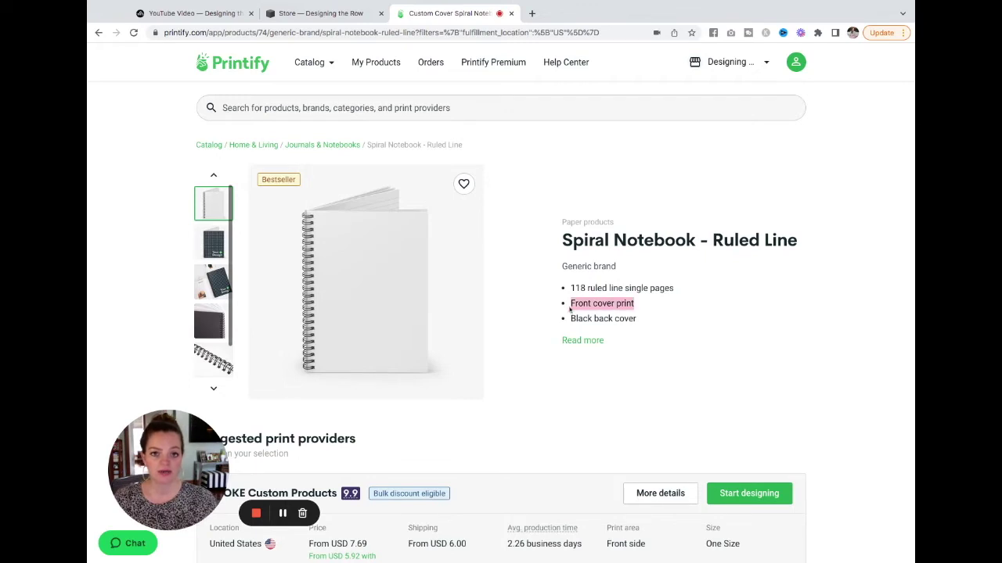
pyautogui.moveTo(645, 322); pyautogui.dragTo(562, 325)
pyautogui.click(672, 322)
pyautogui.scroll(-2, 667, 321)
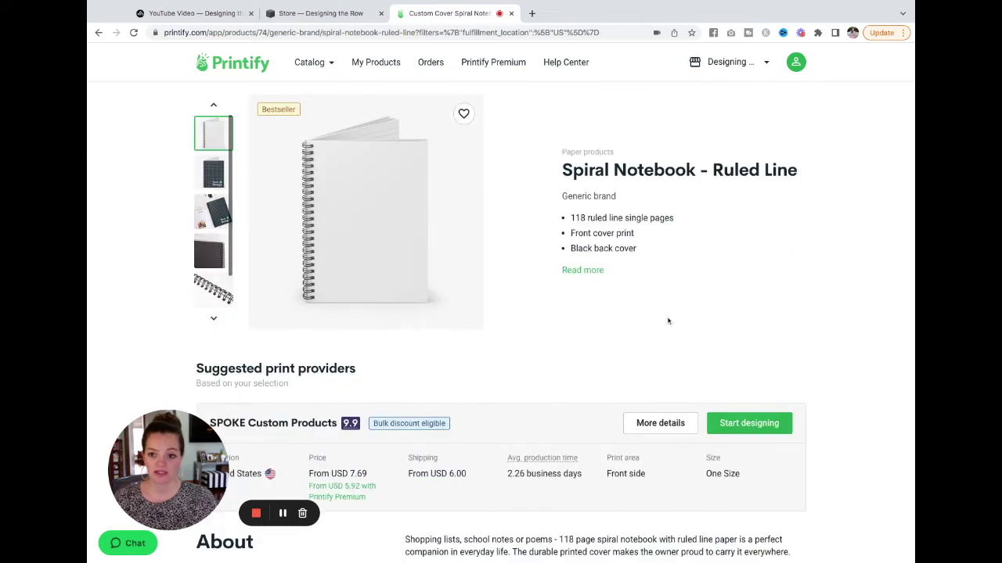
# Start designing with SPOKE Custom Products, note the print area size, and choose uploading artwork from the device.
pyautogui.click(749, 424)
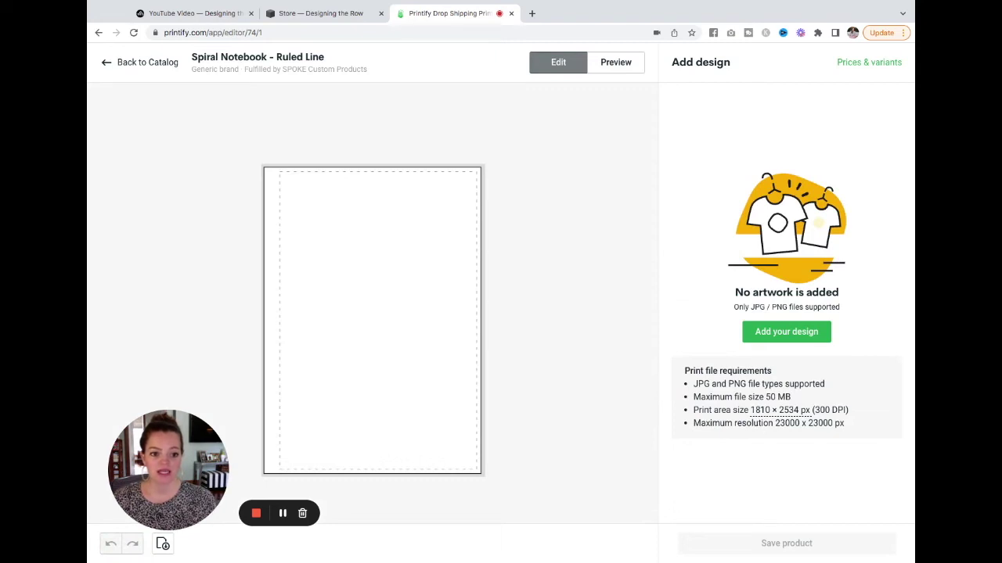
pyautogui.moveTo(694, 411); pyautogui.dragTo(812, 410)
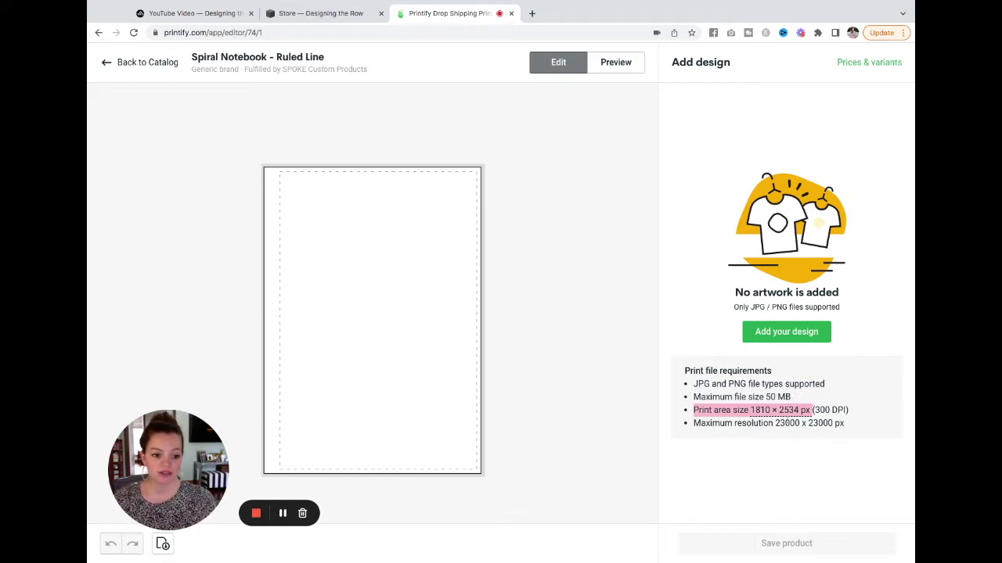
pyautogui.click(814, 442)
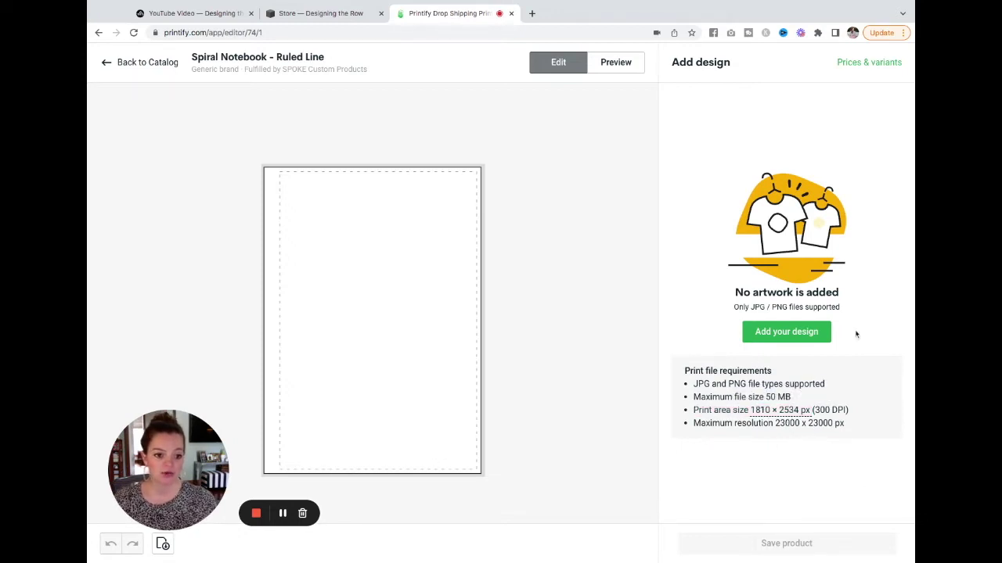
pyautogui.click(801, 336)
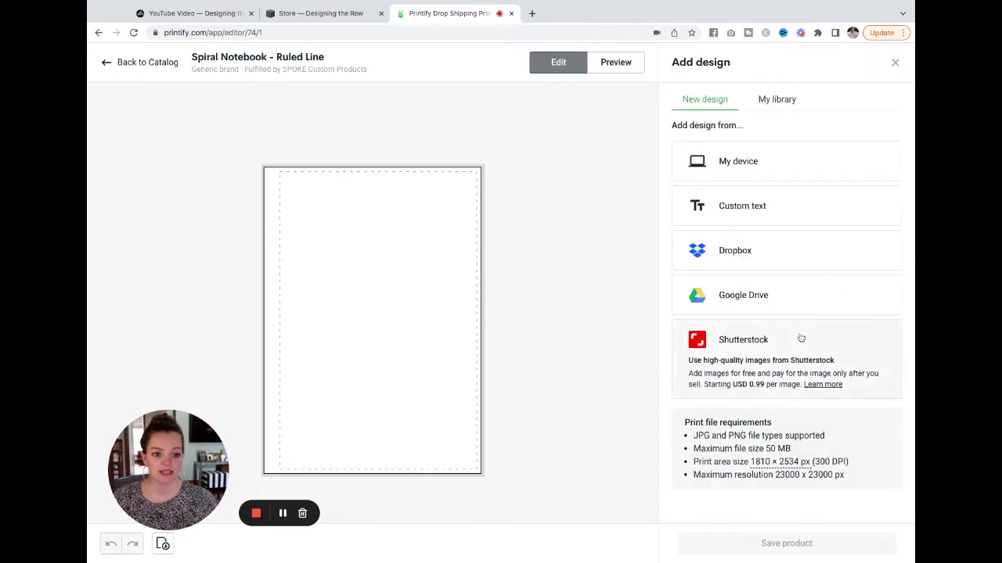
pyautogui.click(760, 162)
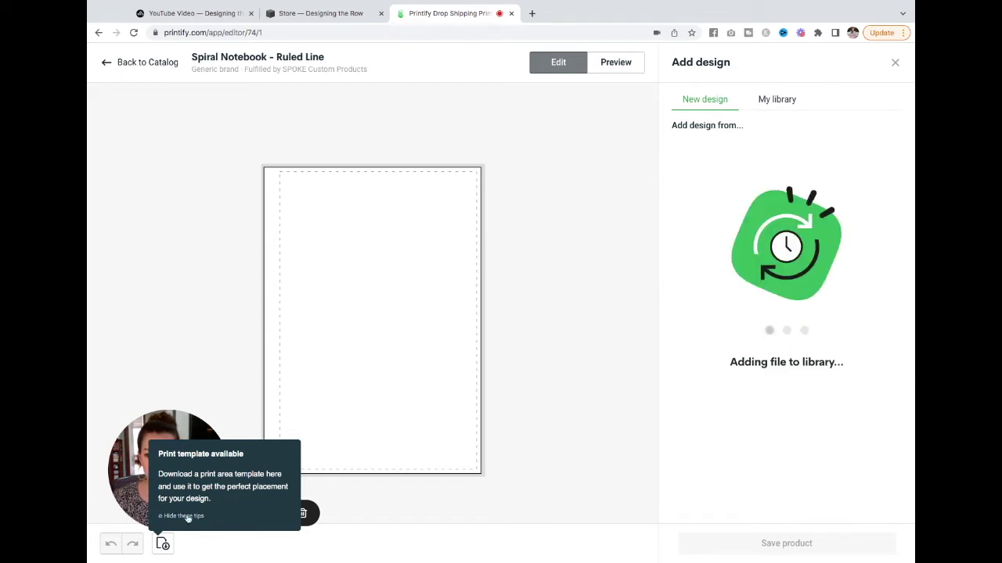
# Upload DTR Printify Journal.png, shift it left to -1.95, and save the notebook product.
pyautogui.click(182, 516)
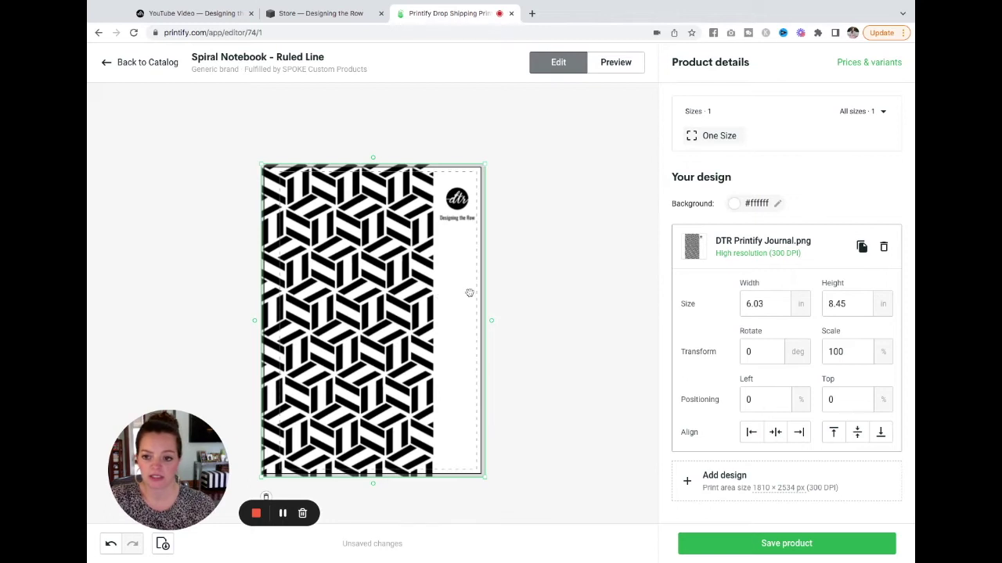
pyautogui.scroll(-1, 468, 293)
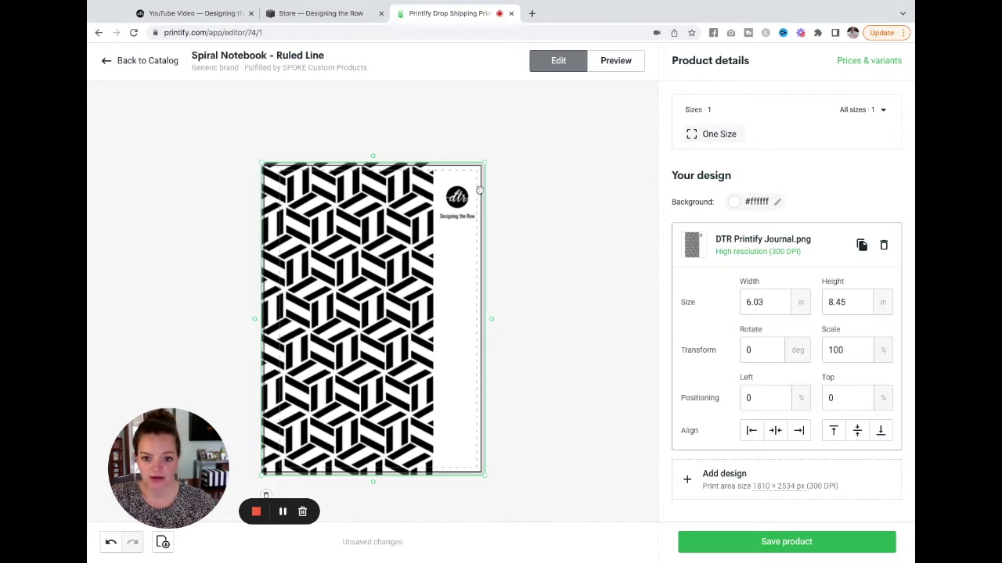
pyautogui.scroll(1, 461, 269)
pyautogui.moveTo(405, 290); pyautogui.dragTo(421, 291)
pyautogui.press('Left')
pyautogui.press('Left')
pyautogui.press('Left')
pyautogui.press('Left')
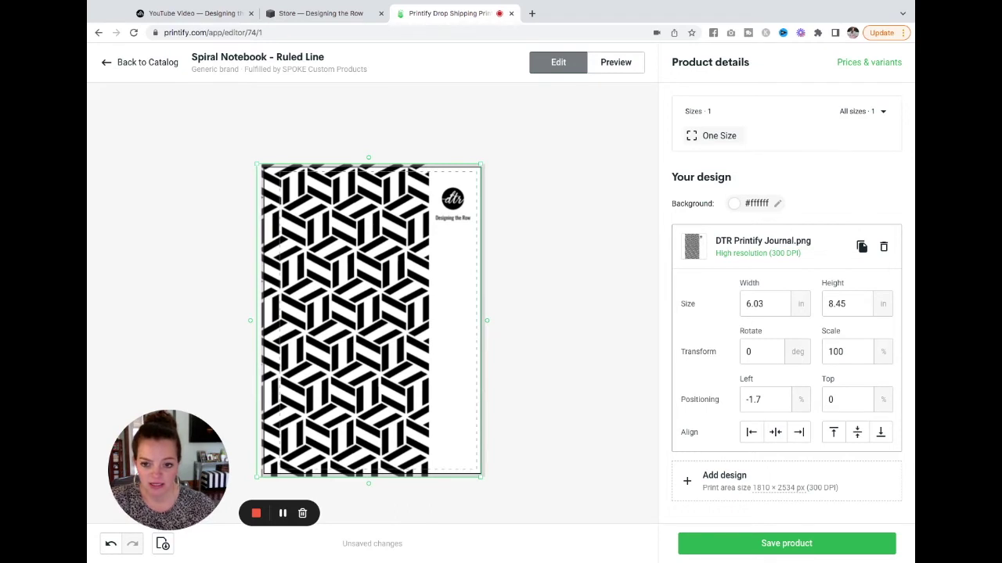
pyautogui.press('Left')
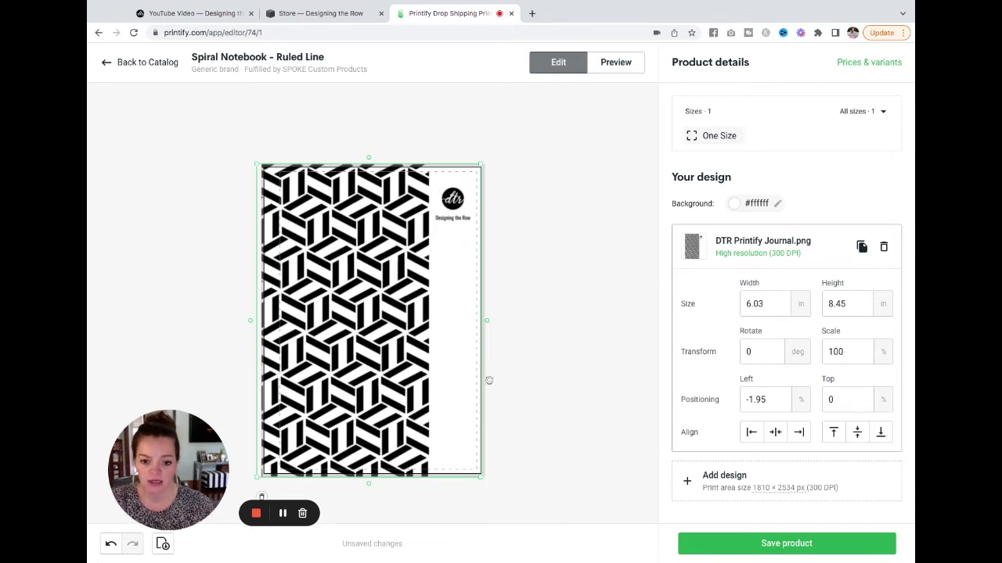
pyautogui.click(790, 545)
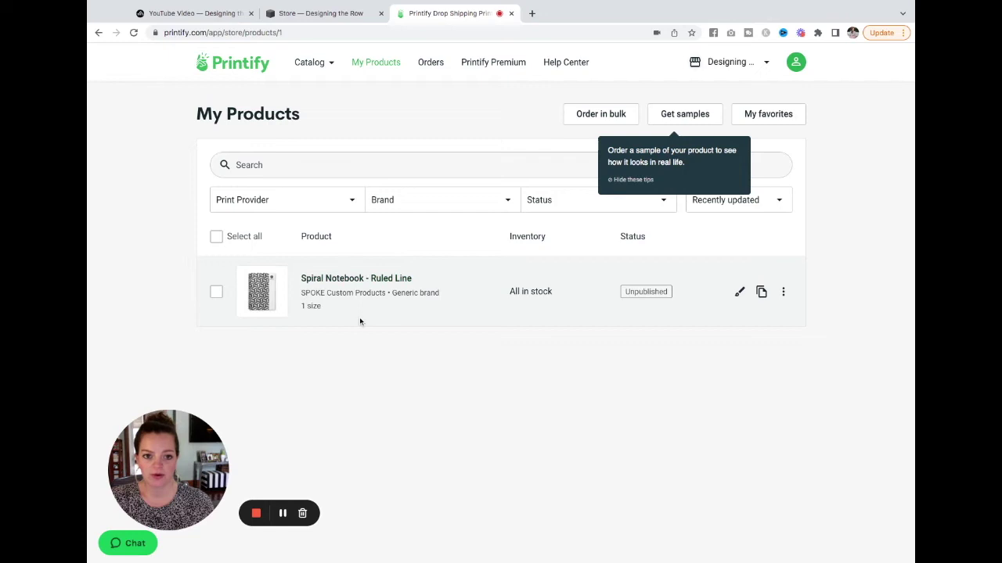
# Dismiss the order samples tip, open the saved notebook's details, and preview its main mockup.
pyautogui.click(630, 179)
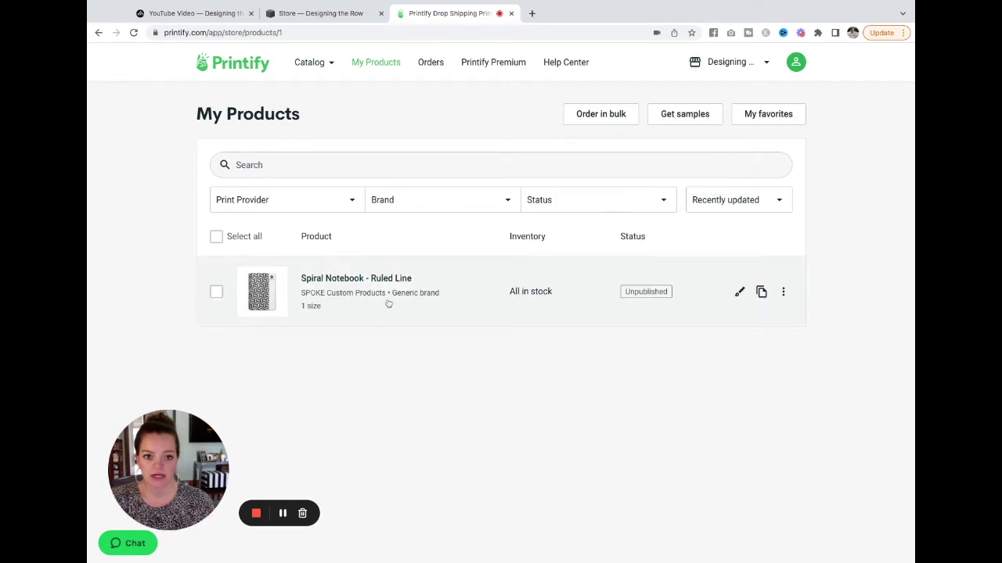
pyautogui.click(362, 280)
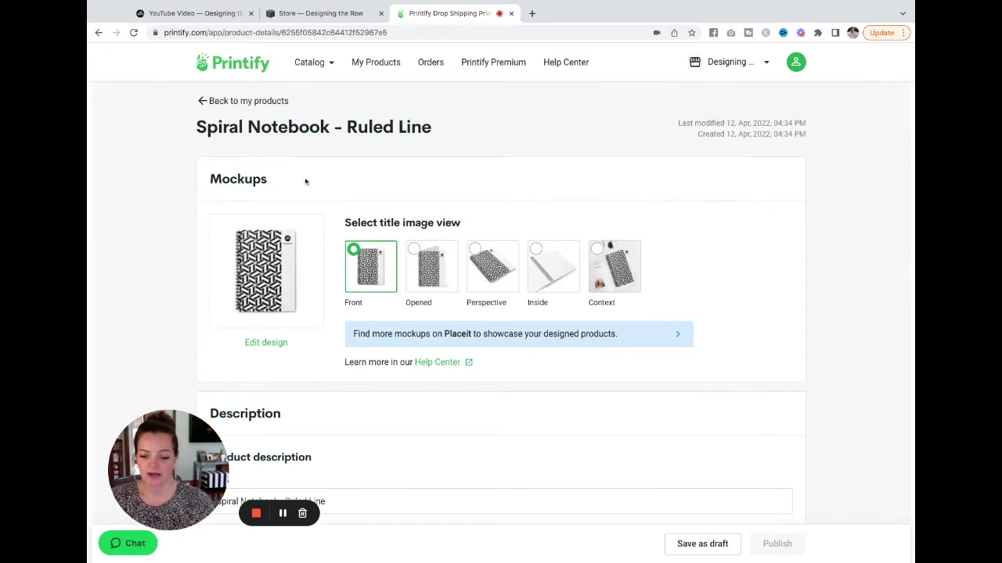
pyautogui.scroll(-5, 305, 181)
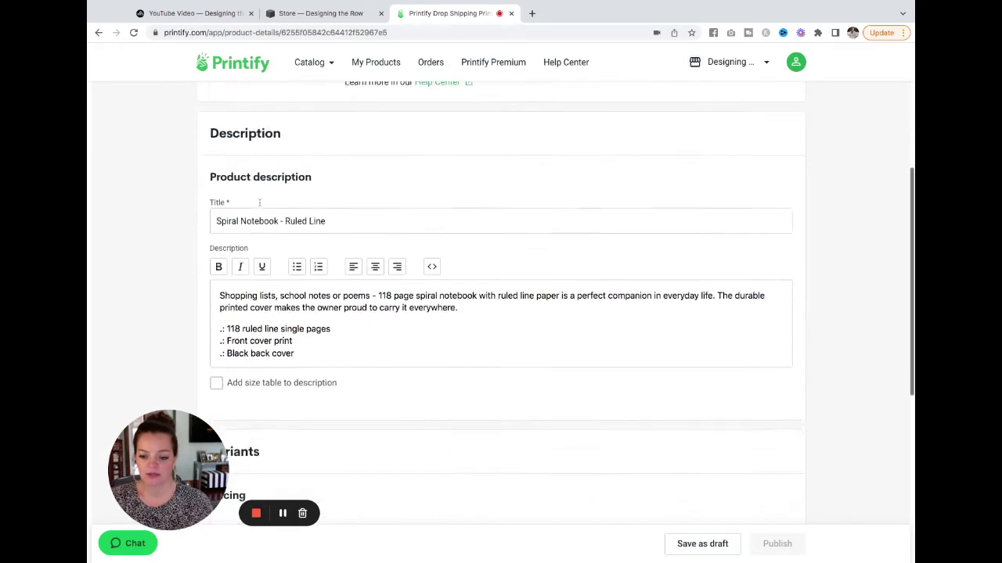
pyautogui.scroll(-6, 260, 202)
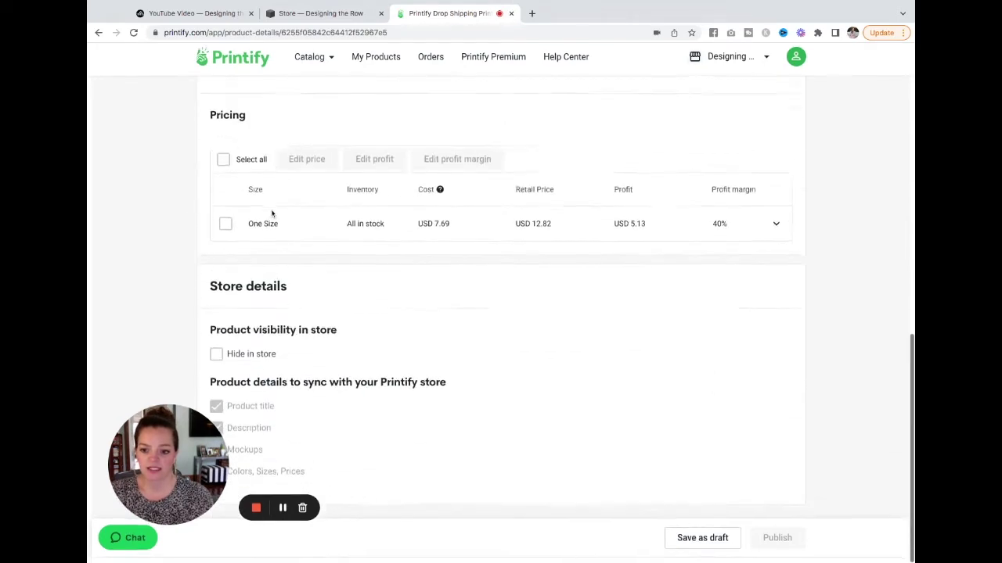
pyautogui.scroll(8, 323, 336)
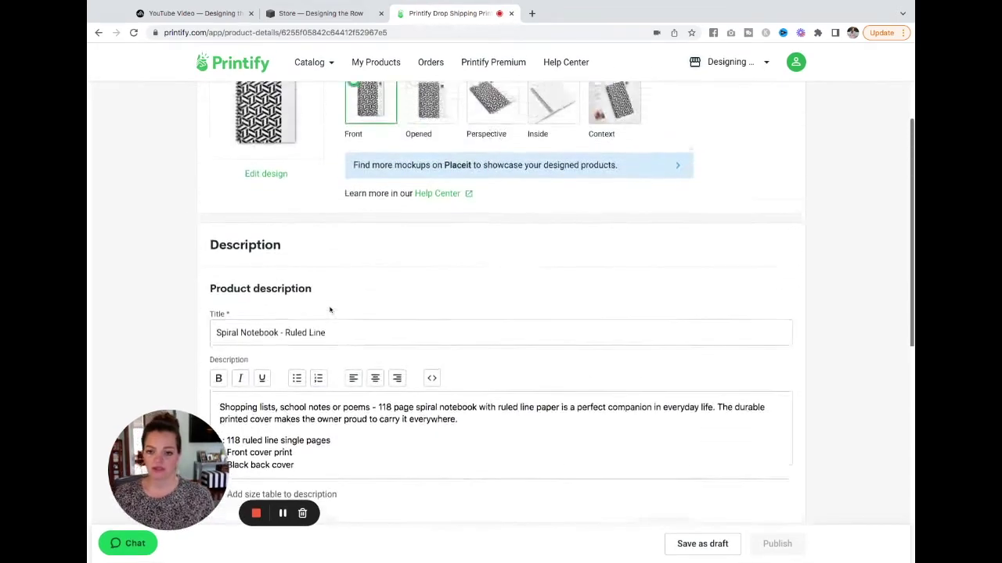
pyautogui.scroll(3, 329, 310)
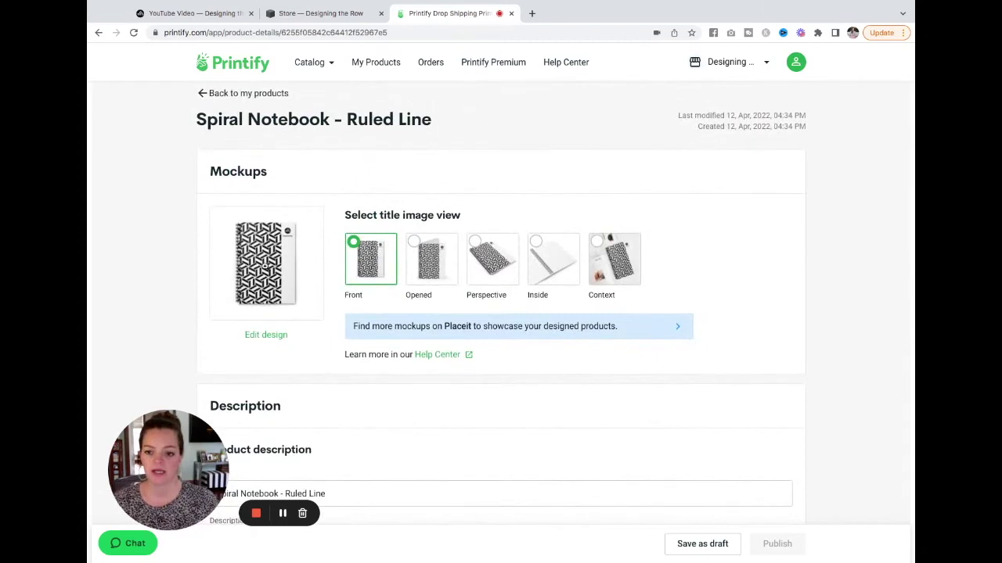
pyautogui.click(265, 264)
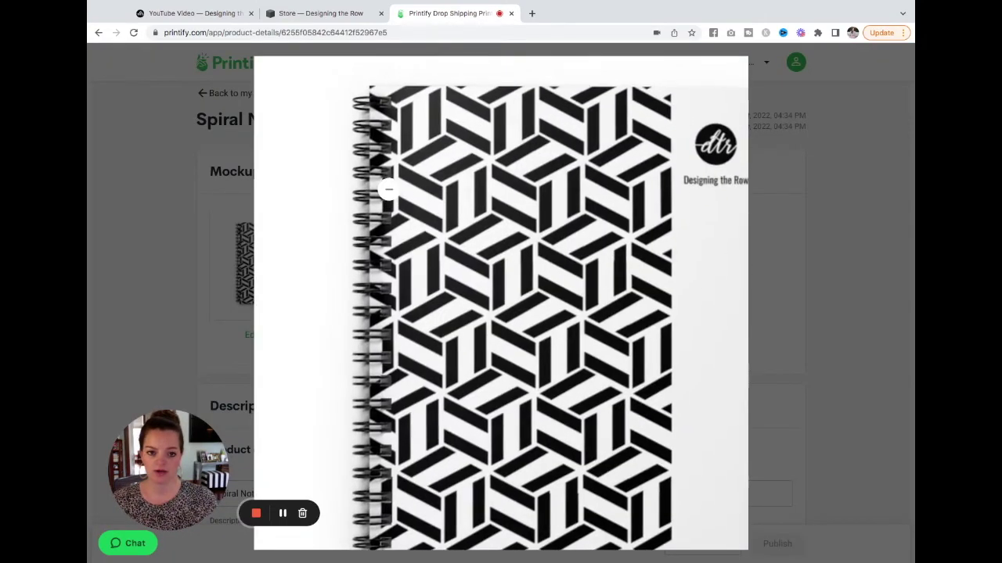
pyautogui.click(530, 255)
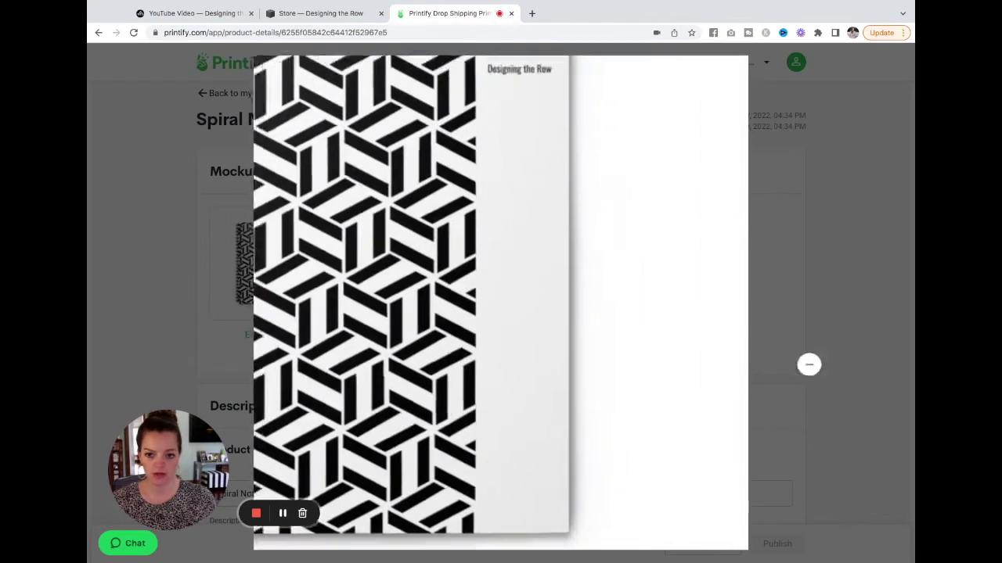
pyautogui.click(820, 357)
# Set the Opened view as the title image and preview it enlarged.
pyautogui.click(431, 258)
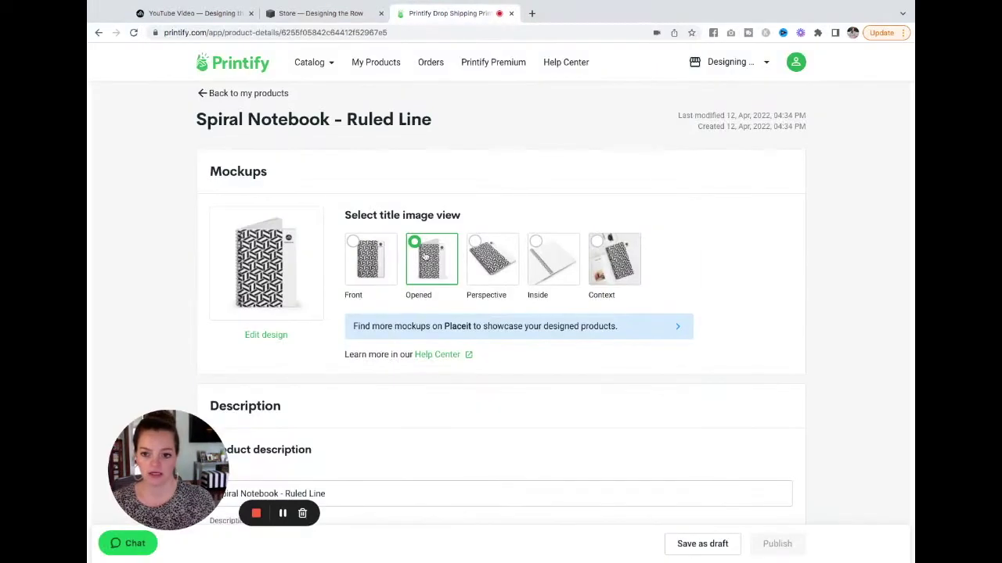
pyautogui.click(268, 256)
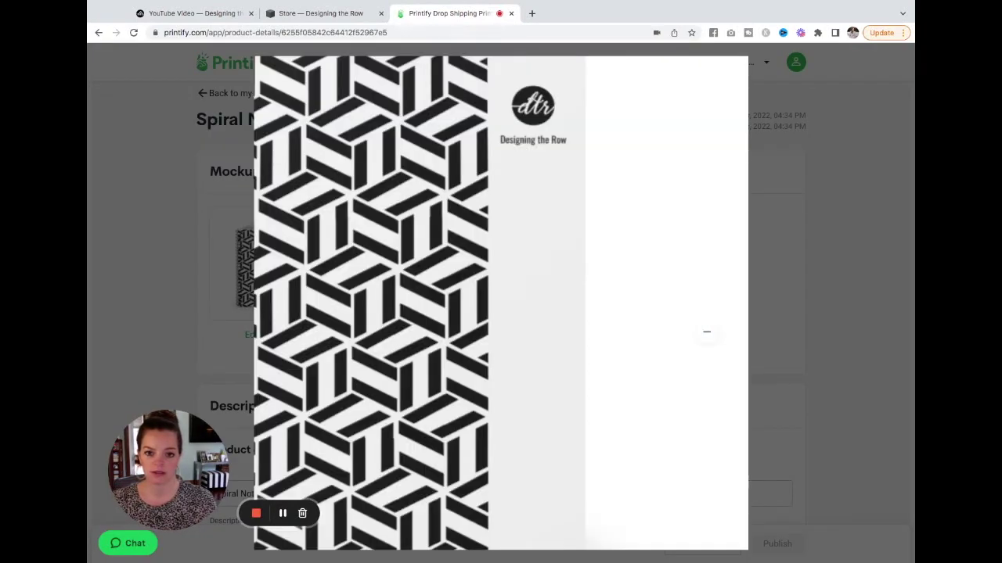
pyautogui.click(706, 331)
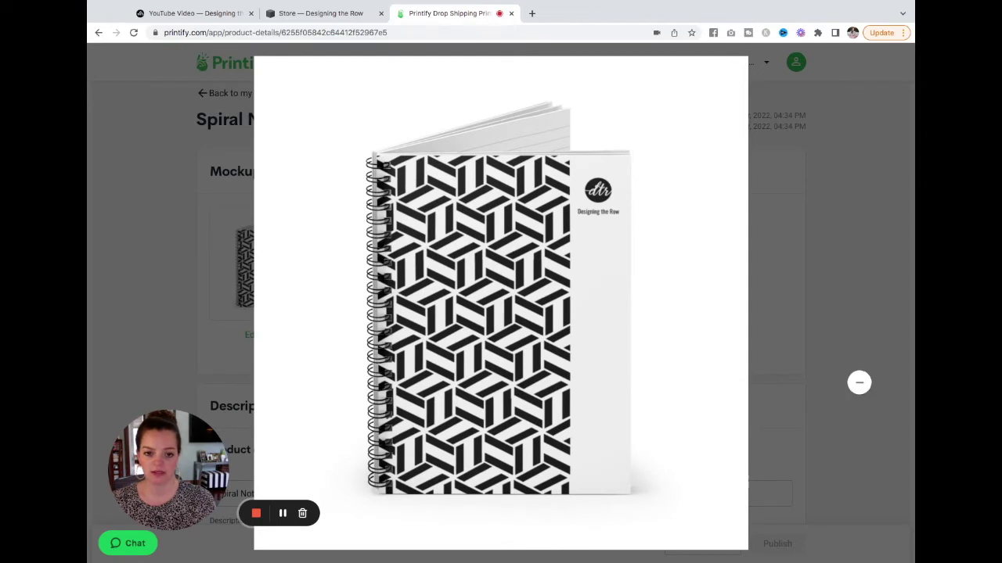
pyautogui.click(858, 382)
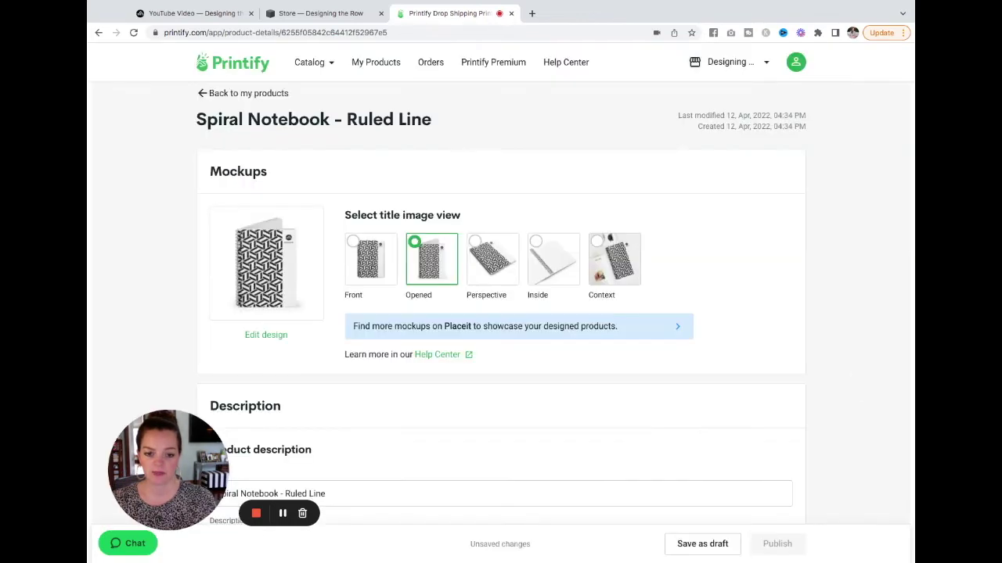
pyautogui.scroll(-2, 858, 382)
pyautogui.scroll(-1, 556, 302)
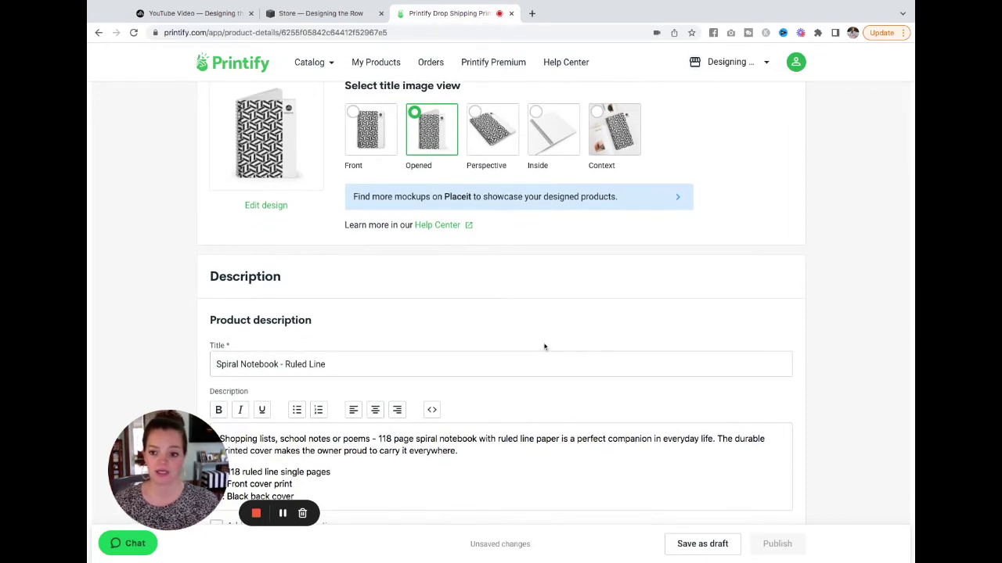
pyautogui.scroll(-2, 543, 344)
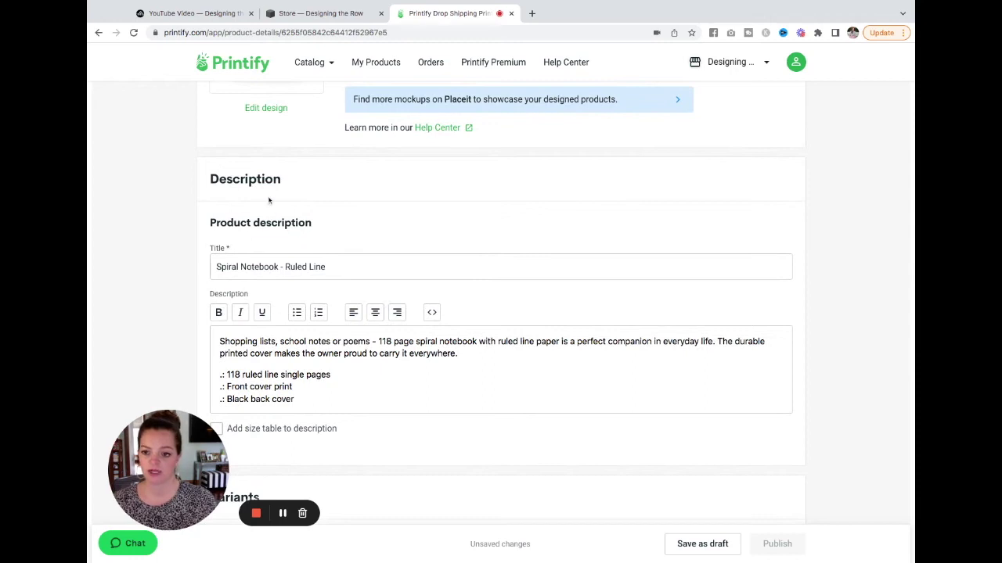
# Retitle the notebook product 'DTR Geometric Notebook'.
pyautogui.moveTo(354, 266); pyautogui.dragTo(208, 270)
pyautogui.write('Geometric')
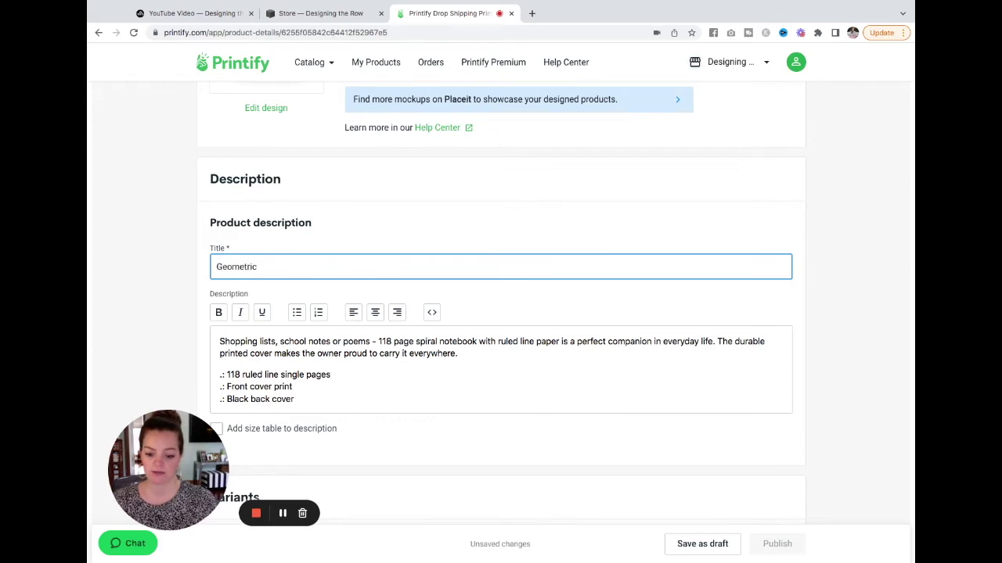
pyautogui.click(215, 267)
pyautogui.write('DTR Geometric Notebook')
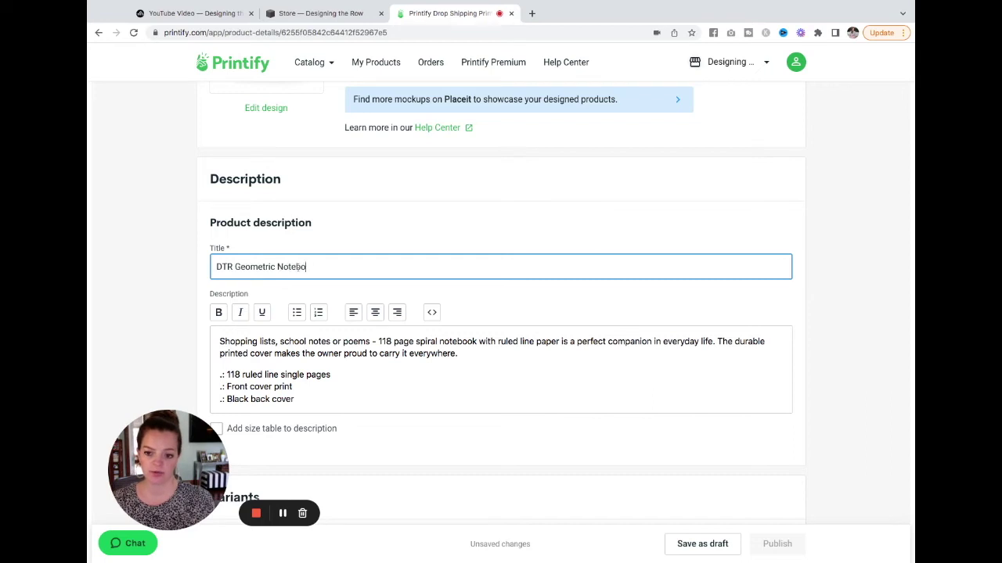
# Delete the description's opening phrase so it begins with '118 page'.
pyautogui.click(400, 362)
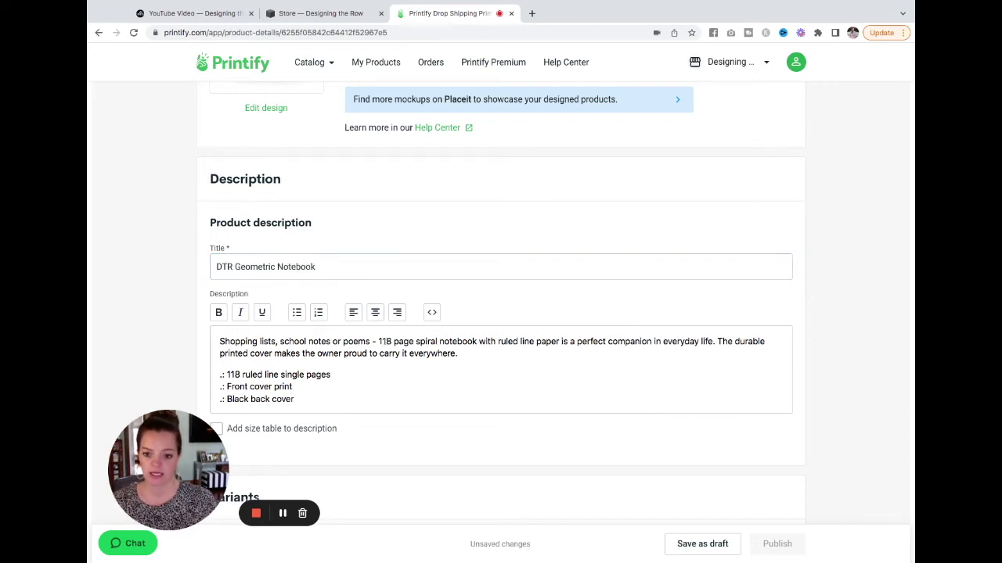
pyautogui.moveTo(378, 341); pyautogui.dragTo(219, 341)
pyautogui.press('BackSpace')
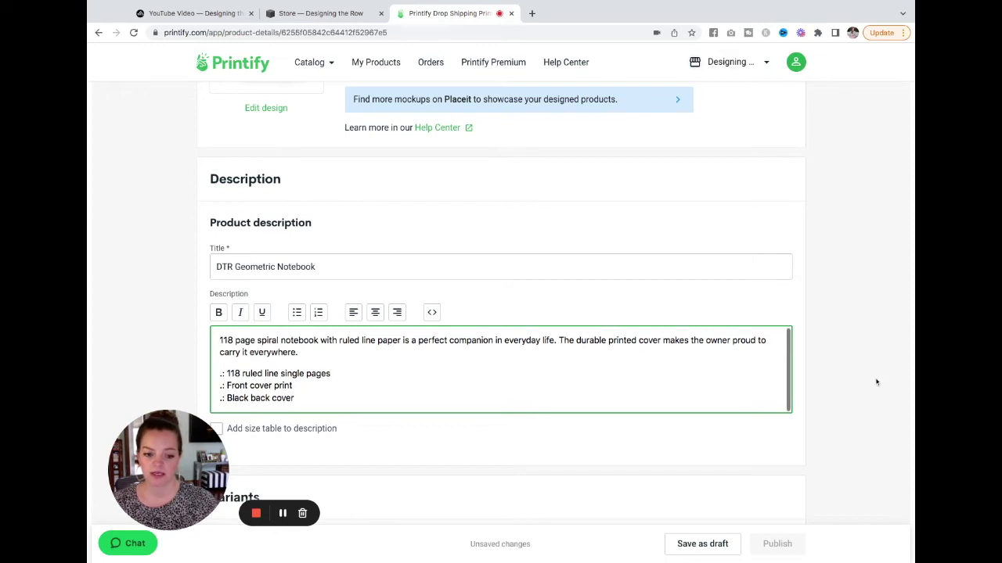
pyautogui.scroll(-2, 853, 389)
pyautogui.scroll(-1, 842, 390)
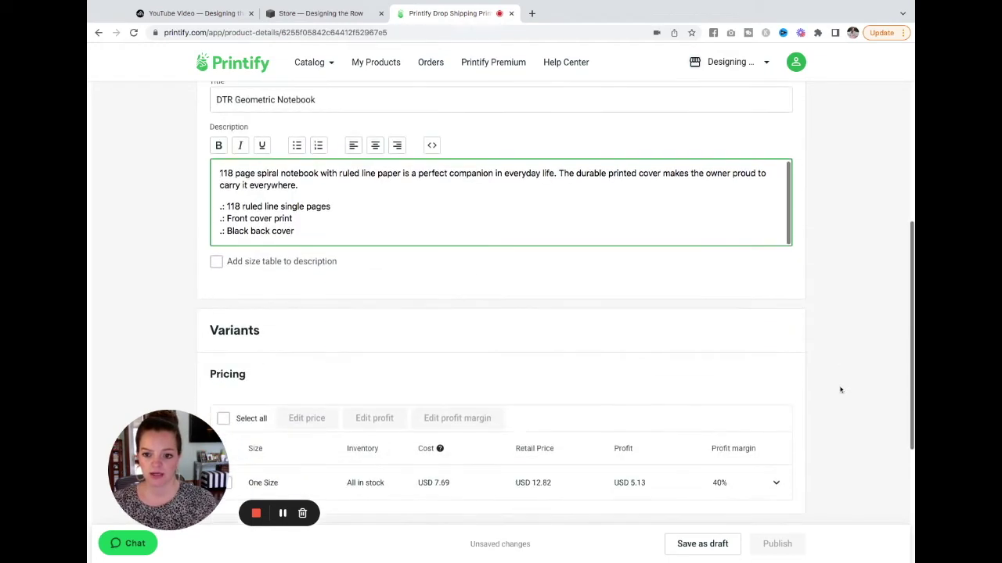
pyautogui.scroll(-1, 842, 391)
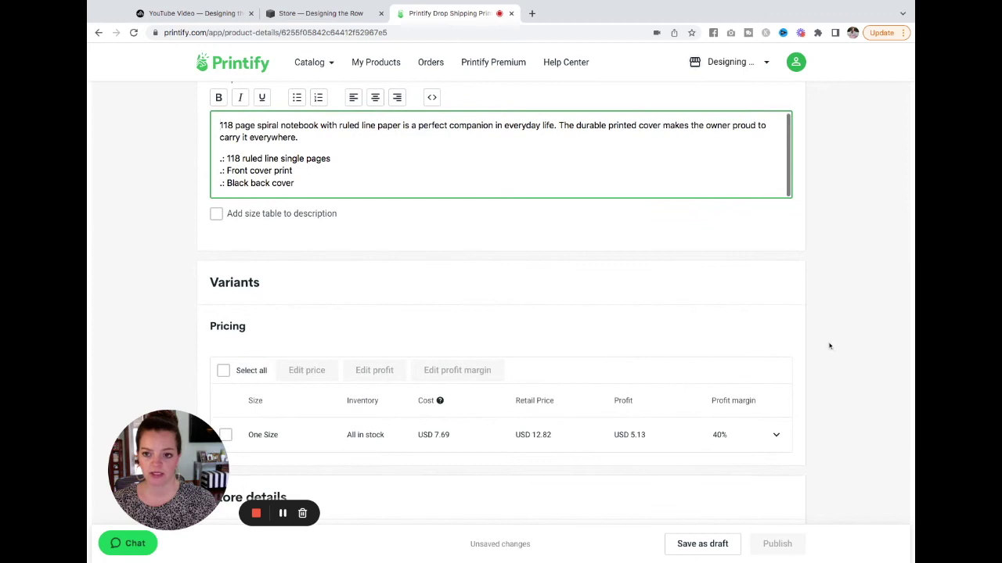
pyautogui.scroll(5, 827, 342)
pyautogui.scroll(-6, 327, 299)
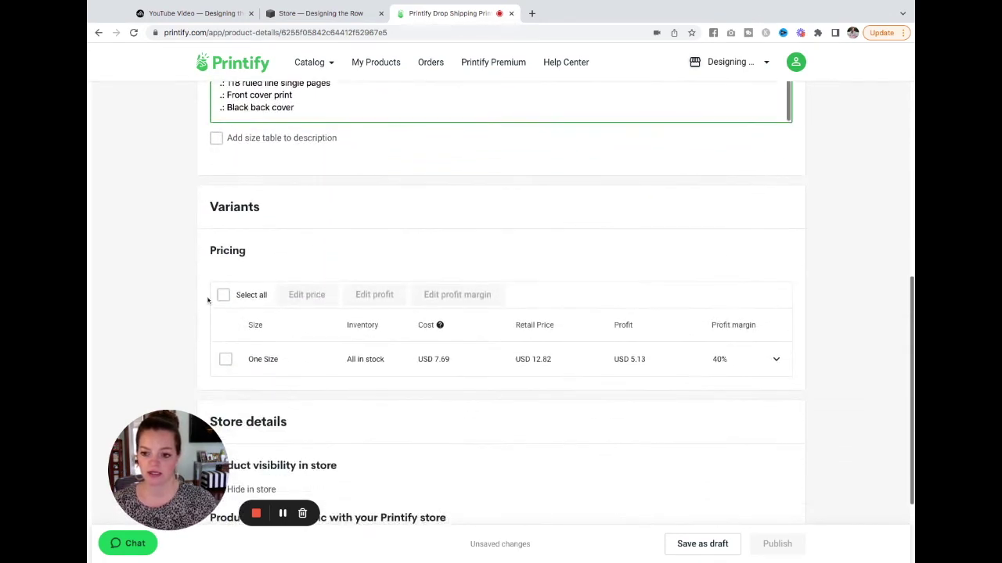
# Set the One Size retail price to USD 15.00 (49% margin) and save the notebook as a draft.
pyautogui.click(225, 360)
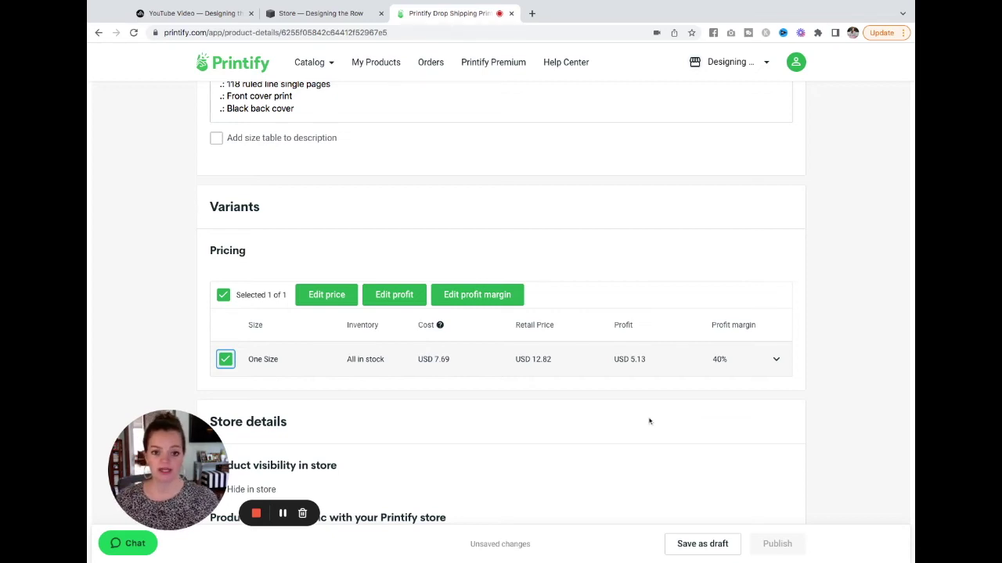
pyautogui.click(777, 361)
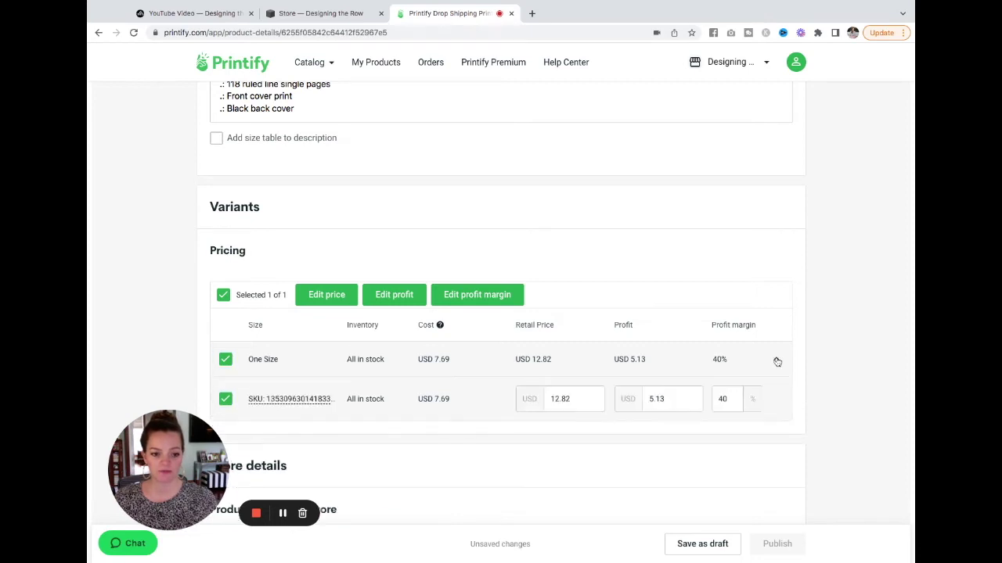
pyautogui.scroll(-2, 621, 402)
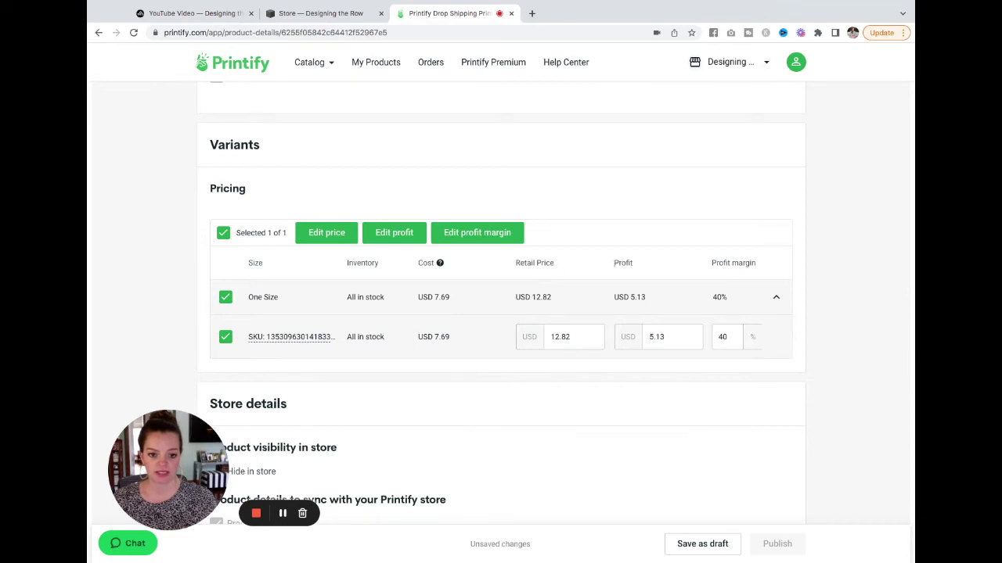
pyautogui.doubleClick(581, 340)
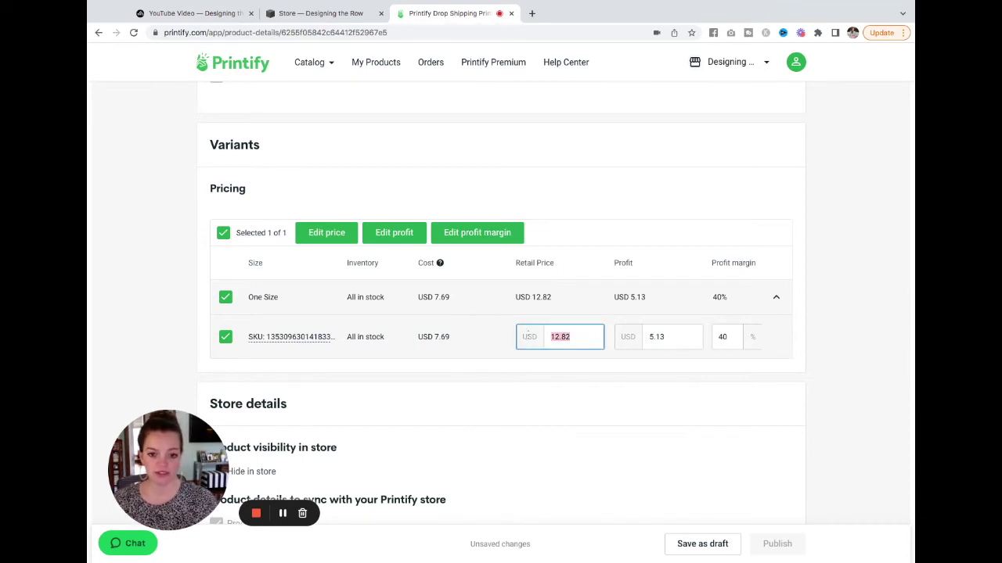
pyautogui.write('15')
pyautogui.press('Tab')
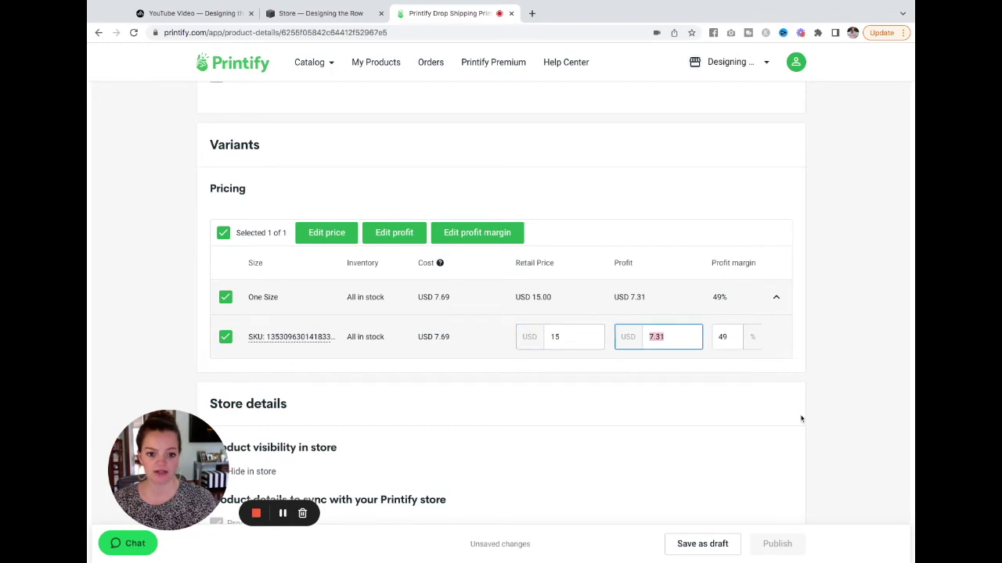
pyautogui.click(850, 405)
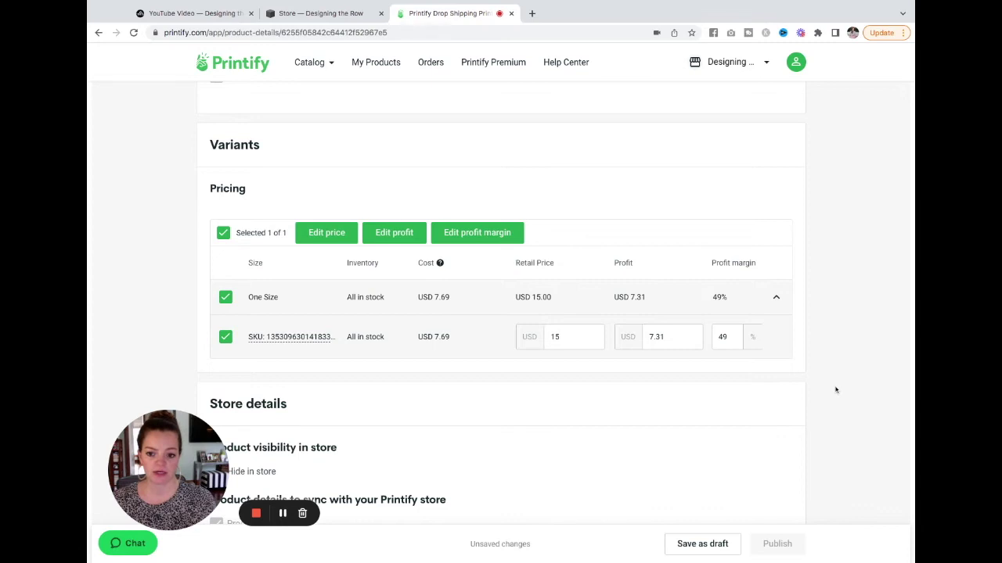
pyautogui.scroll(-3, 834, 389)
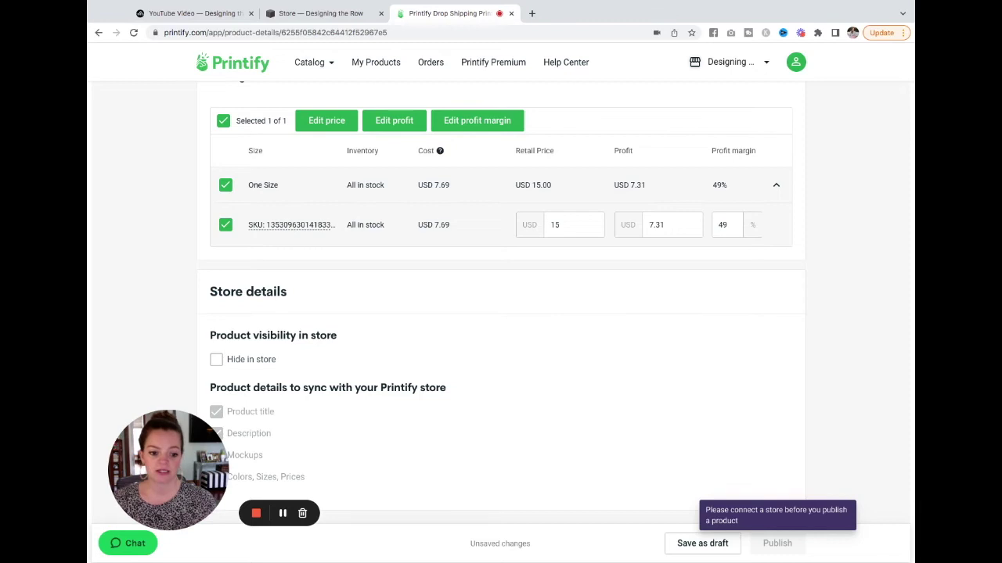
pyautogui.click(691, 545)
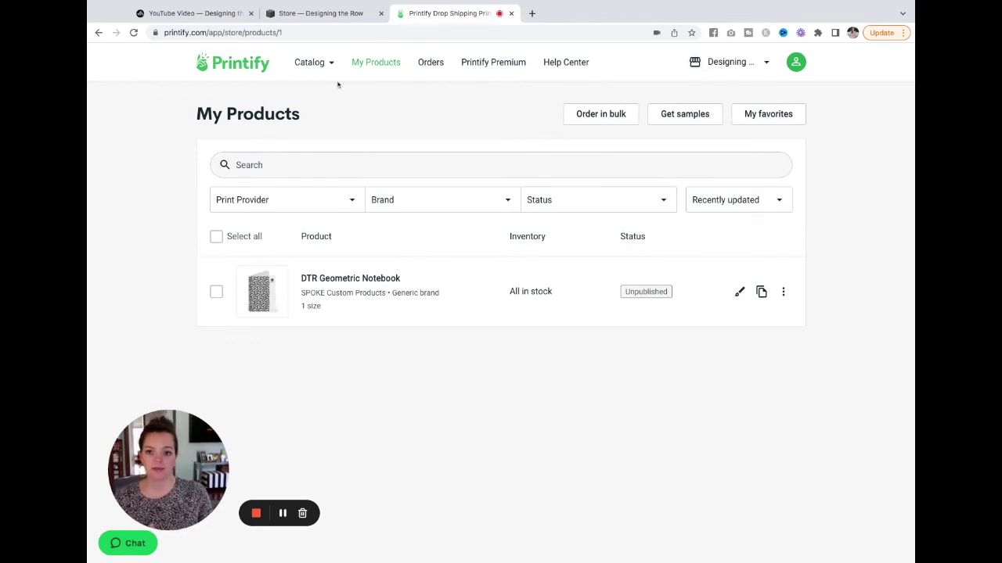
# Open the Spiral Bound Journal from the Journals & Notebooks catalog category.
pyautogui.click(318, 65)
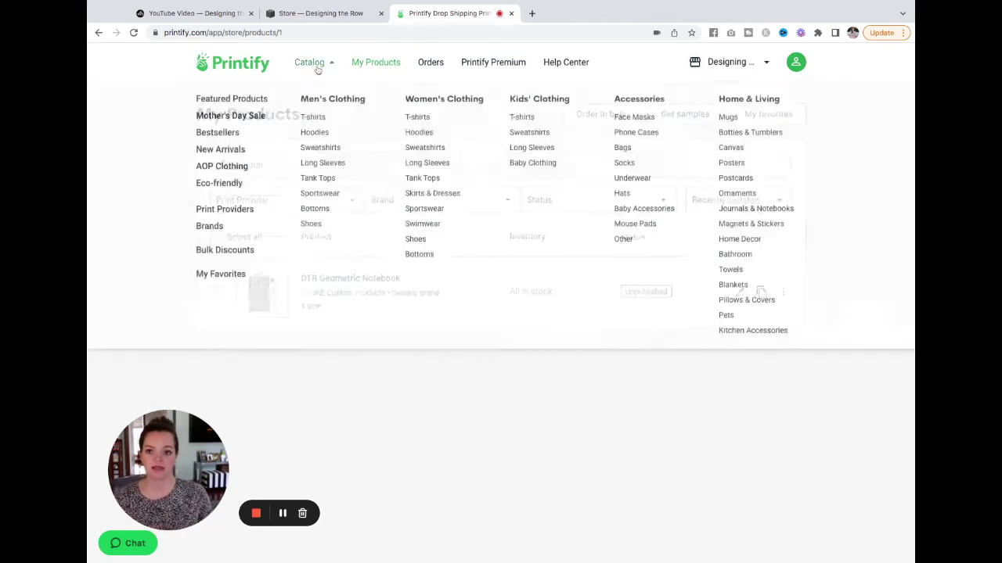
pyautogui.click(755, 211)
pyautogui.scroll(-3, 822, 258)
pyautogui.scroll(-4, 834, 269)
pyautogui.click(429, 380)
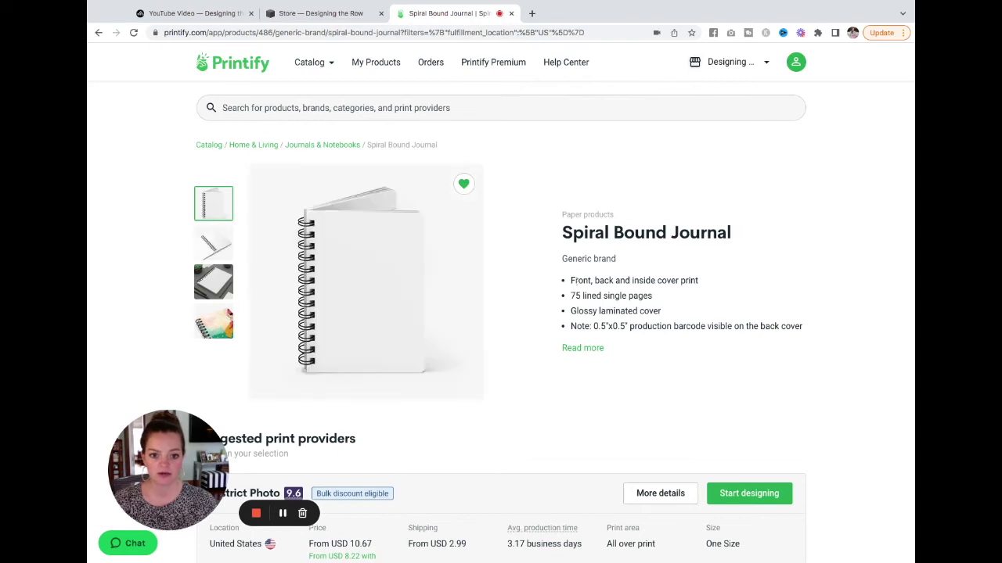
# Start designing the journal and cover it with DTR Printify FB Journal.png.
pyautogui.moveTo(572, 281); pyautogui.dragTo(676, 282)
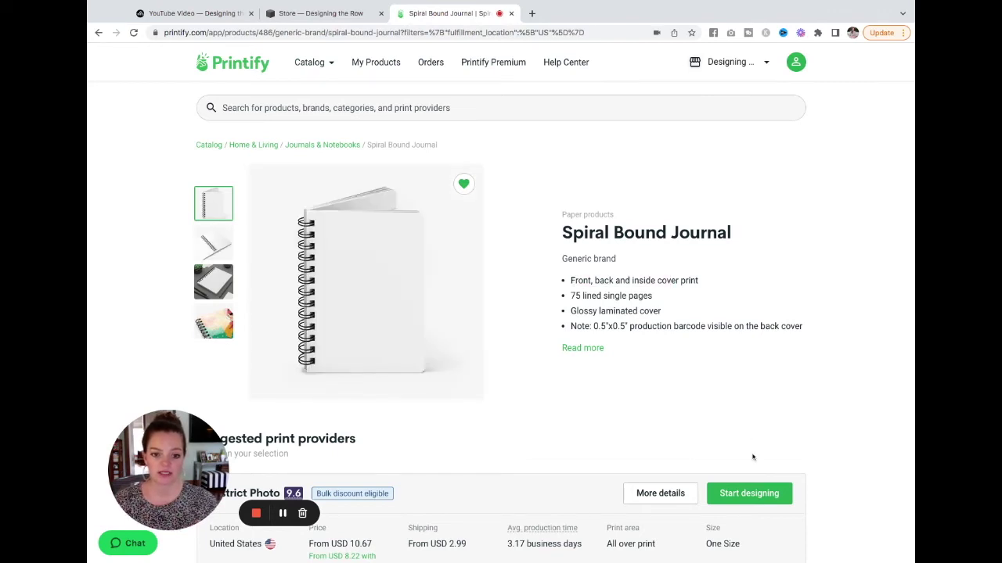
pyautogui.scroll(-2, 761, 438)
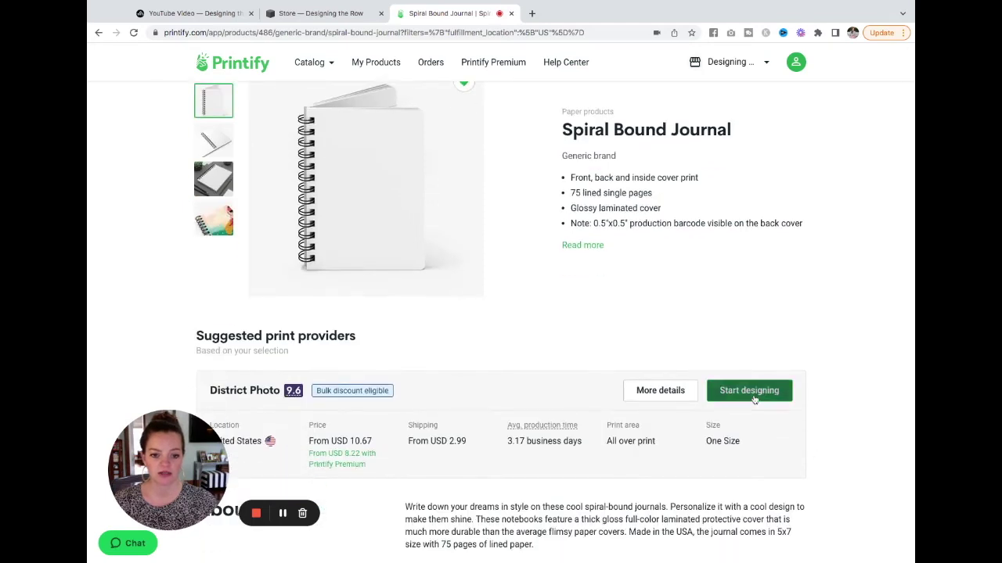
pyautogui.click(749, 392)
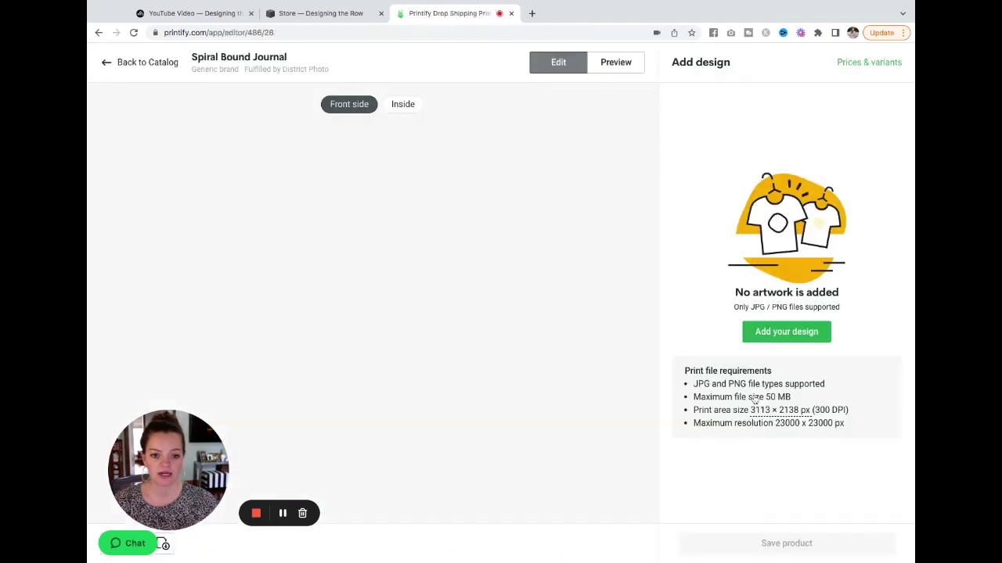
pyautogui.click(802, 339)
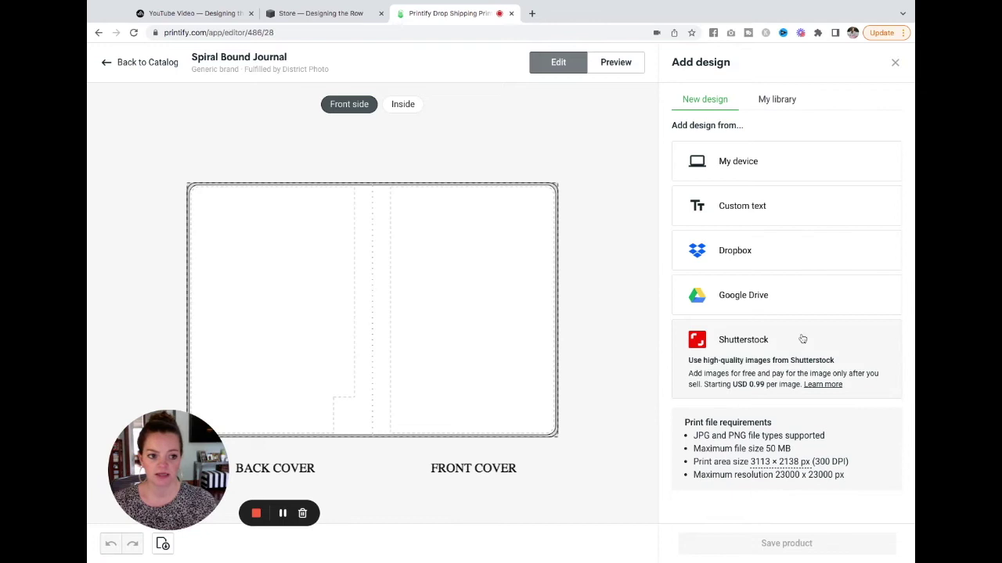
pyautogui.click(748, 168)
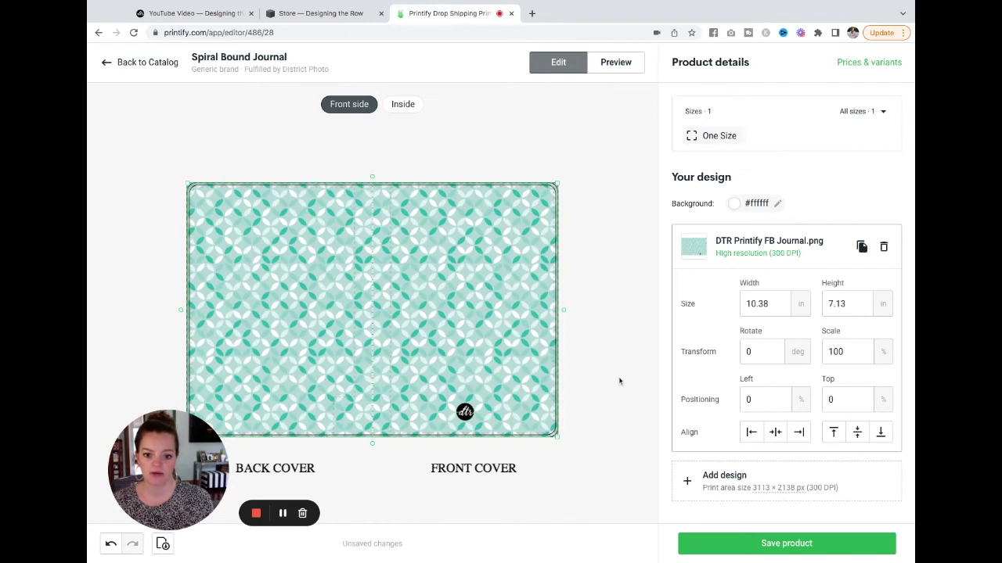
# Save the teal journal design as a product, keeping the front view as its title image.
pyautogui.click(806, 545)
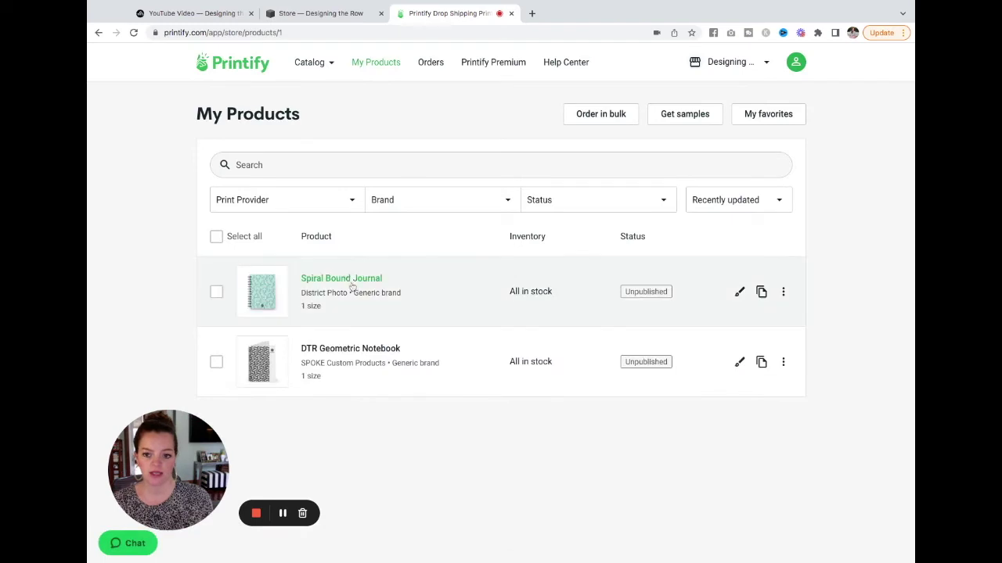
pyautogui.click(349, 281)
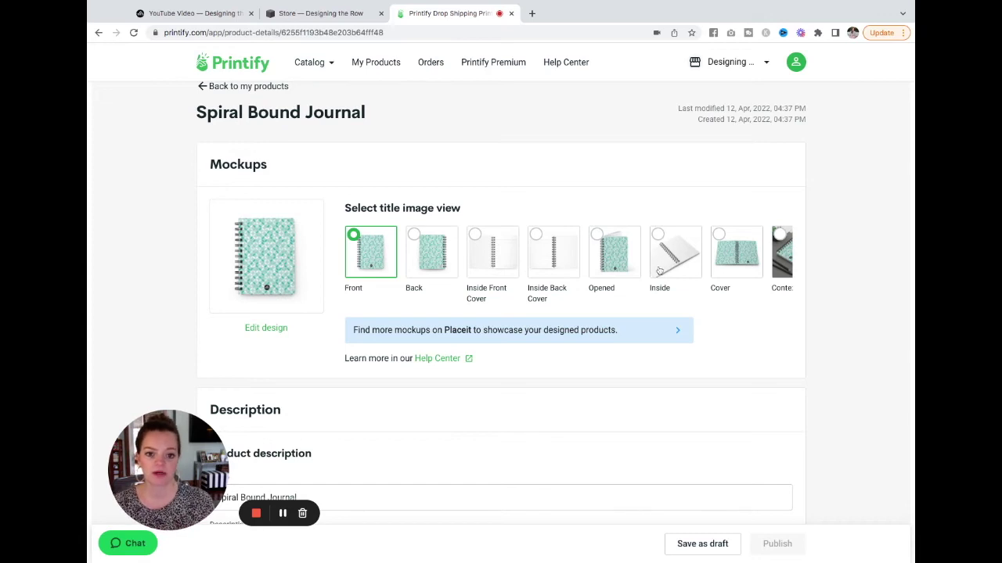
pyautogui.click(738, 262)
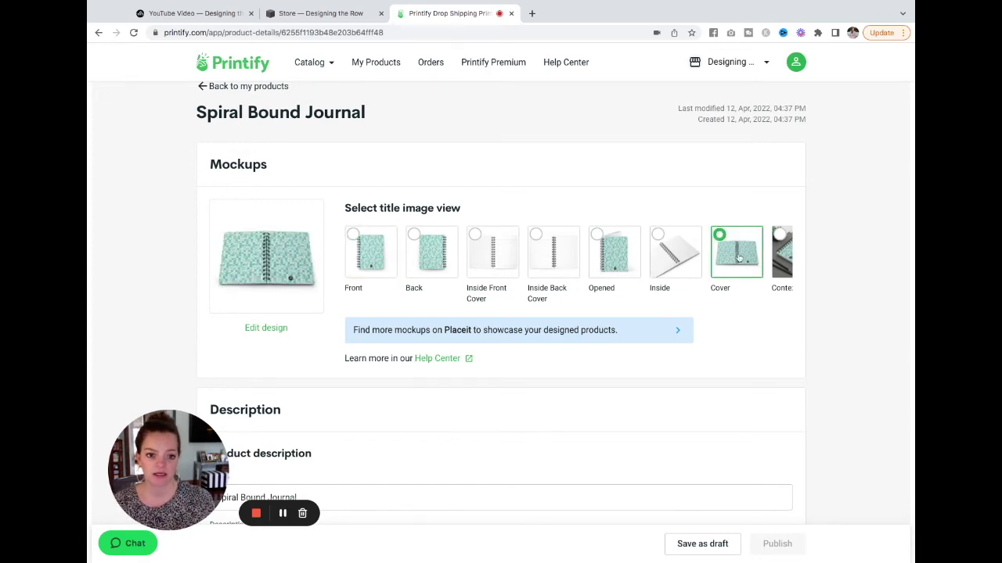
pyautogui.hscroll(2, 738, 259)
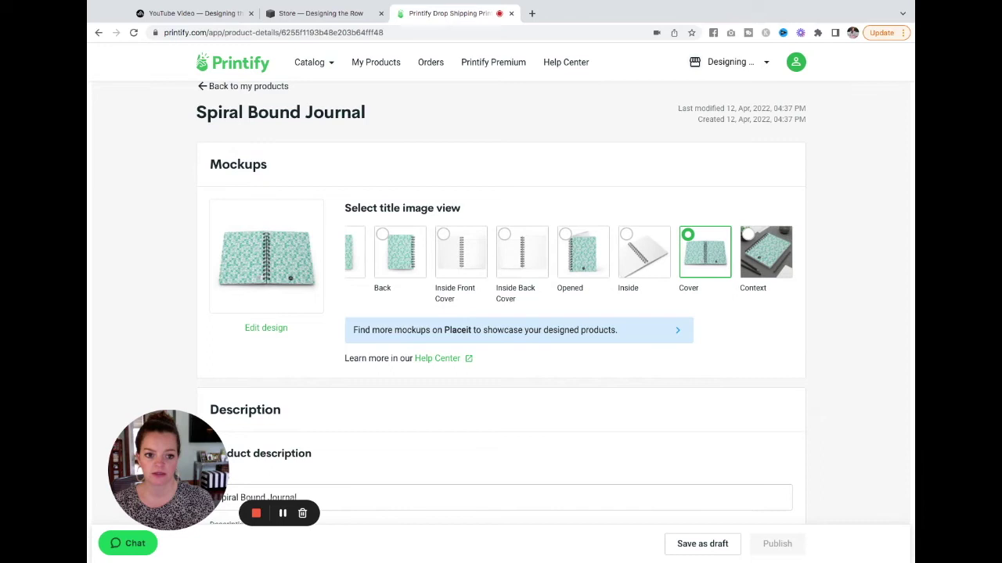
pyautogui.hscroll(-2, 540, 266)
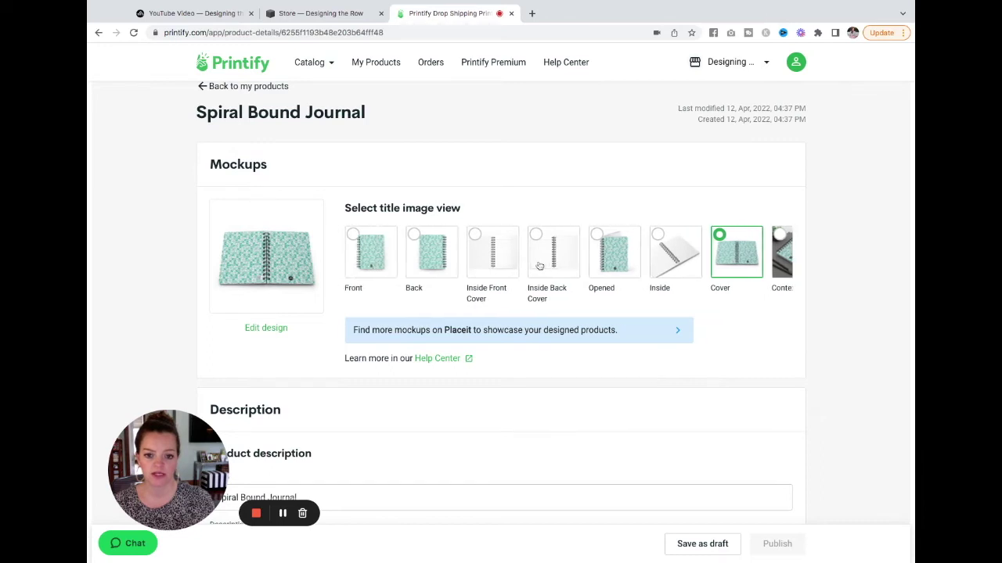
pyautogui.click(366, 264)
# Save DTR Teal Notebook as a draft priced at USD 18.00 (41% margin).
pyautogui.hscroll(1, 410, 285)
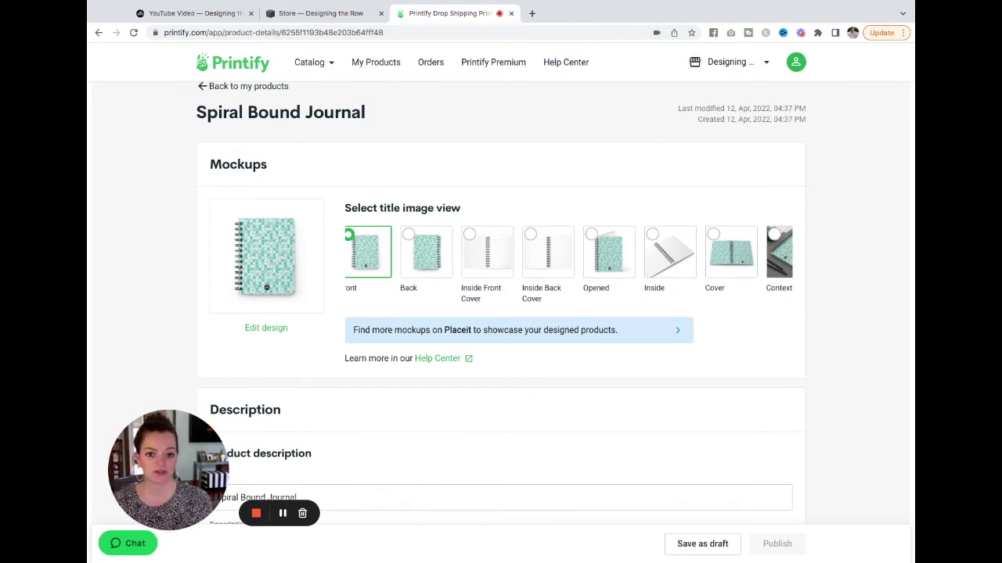
pyautogui.scroll(-10, 825, 478)
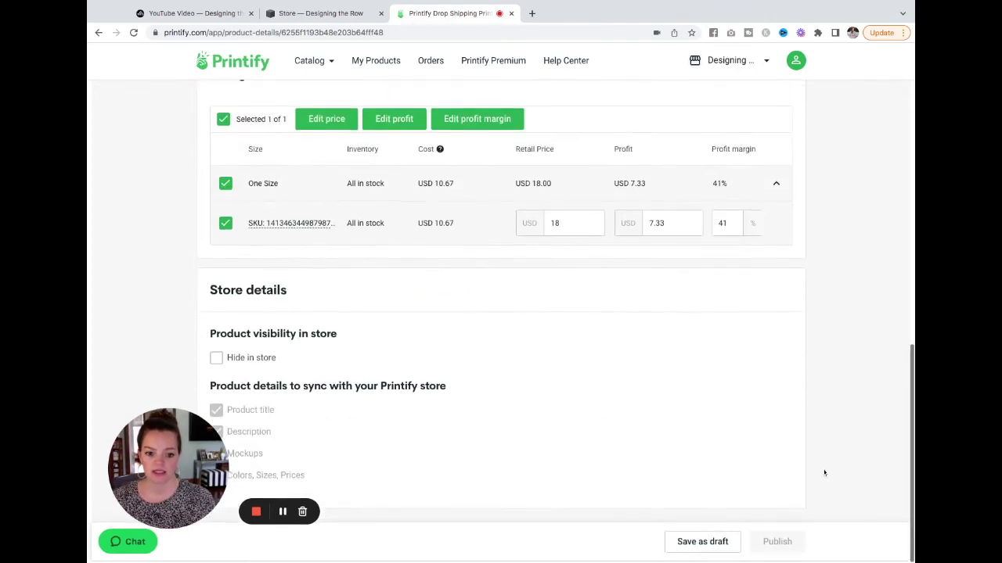
pyautogui.click(700, 542)
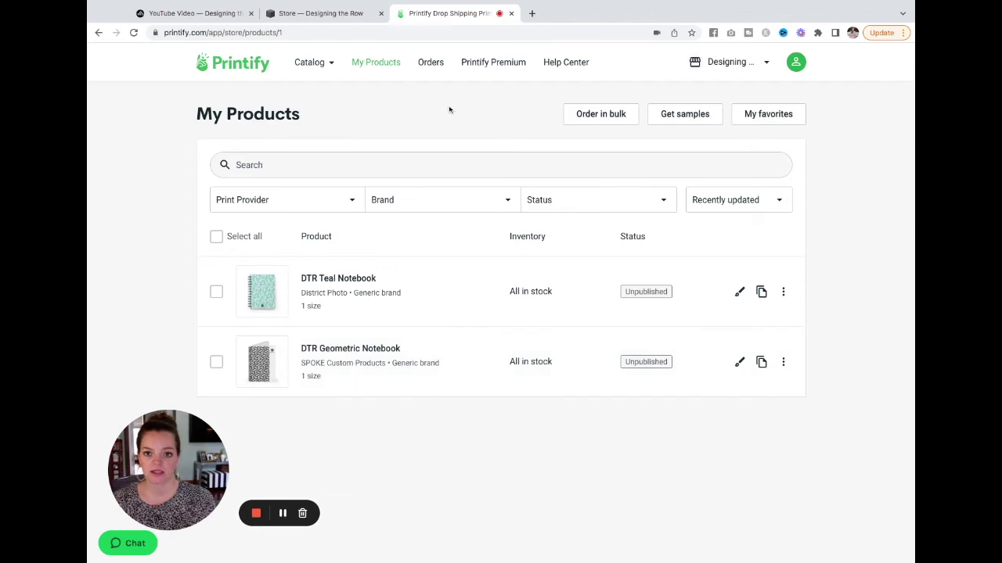
# Filter Bottles & Tumblers to United States fulfillment and open the Tritan Water Bottle page.
pyautogui.moveTo(317, 72)
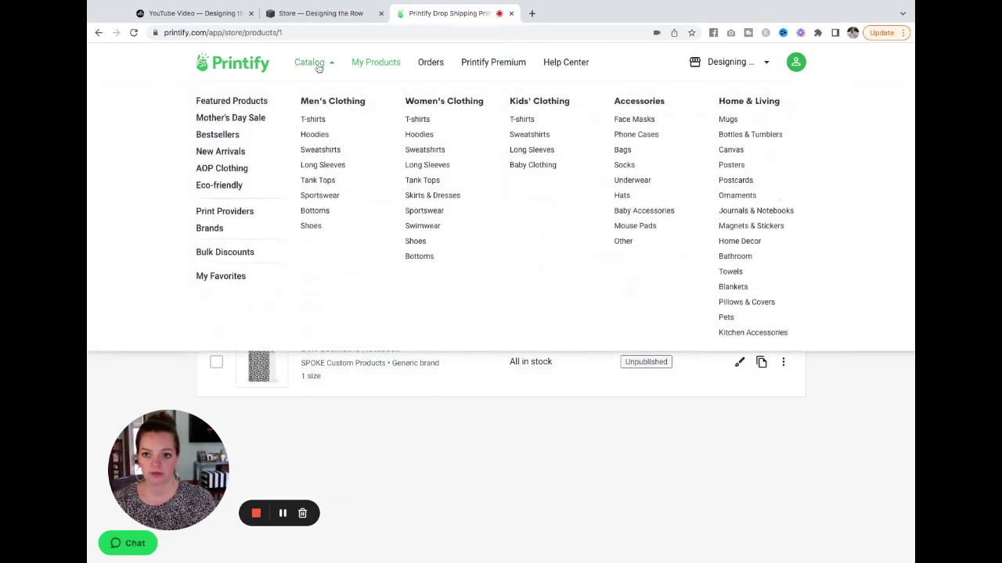
pyautogui.click(750, 135)
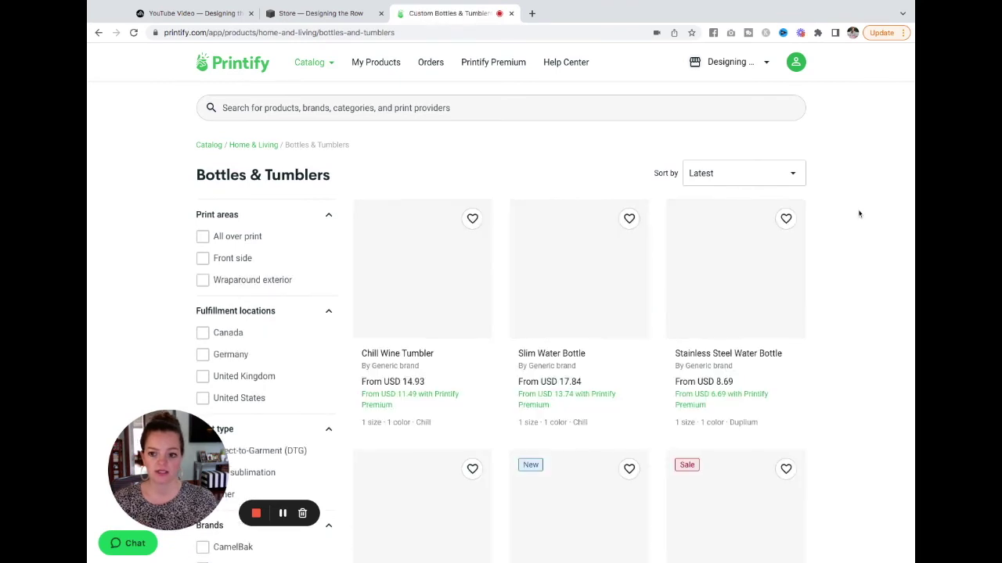
pyautogui.click(247, 399)
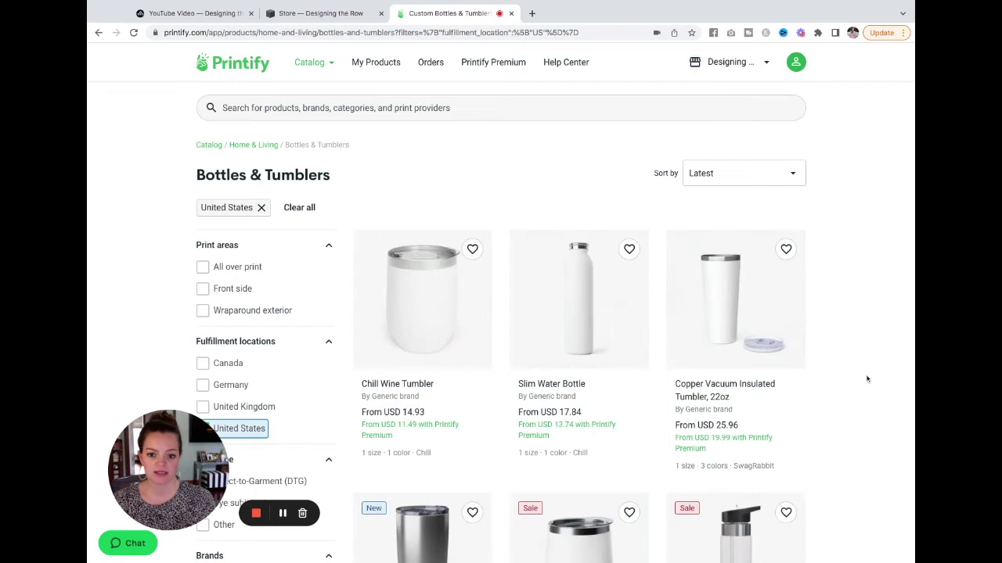
pyautogui.scroll(-3, 866, 379)
pyautogui.scroll(-5, 867, 378)
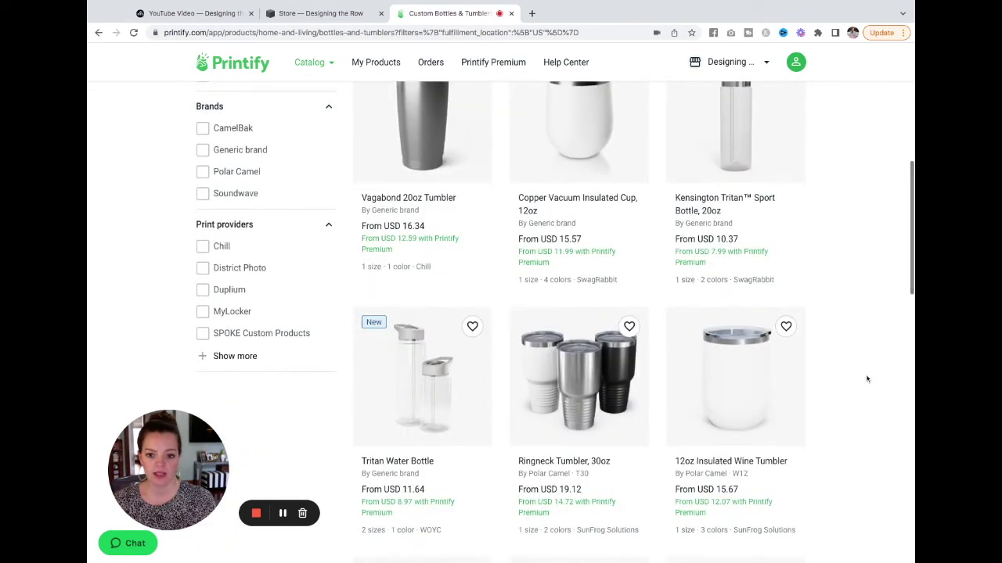
pyautogui.scroll(-2, 866, 379)
pyautogui.click(397, 274)
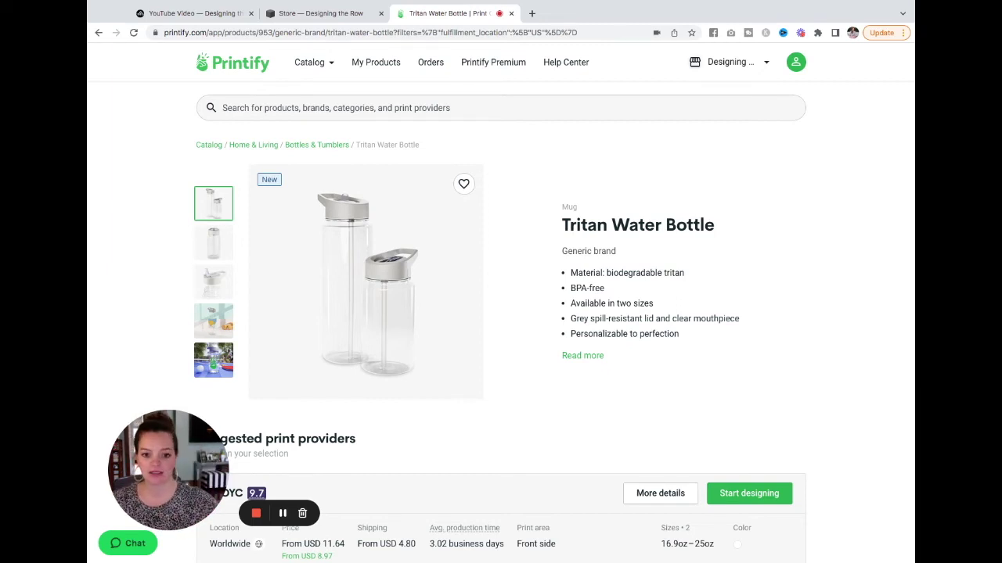
pyautogui.scroll(-1, 830, 289)
# Start designing the Tritan Water Bottle and upload DTR Printify bottle.png as its design.
pyautogui.click(740, 448)
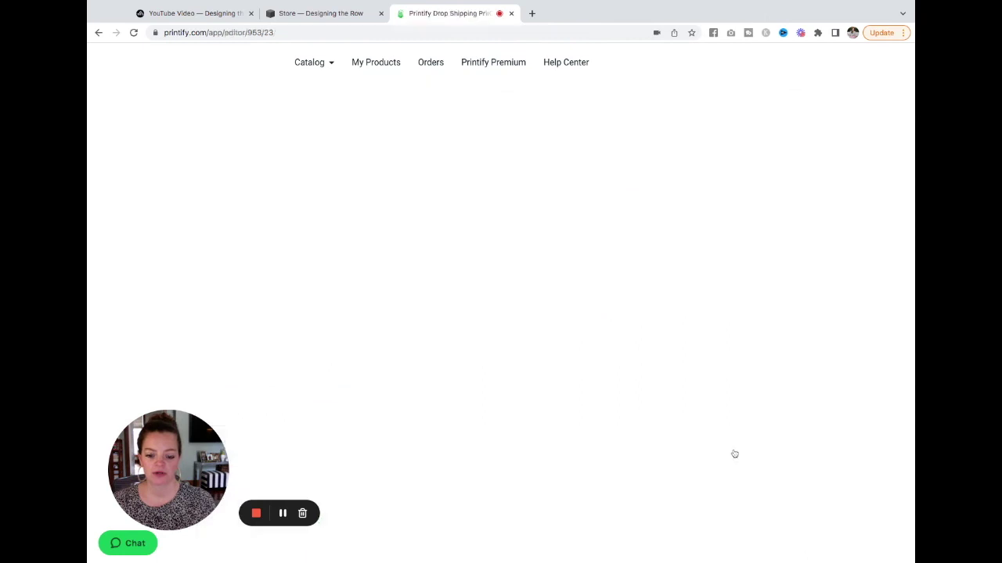
pyautogui.moveTo(694, 333); pyautogui.dragTo(805, 334)
pyautogui.click(850, 324)
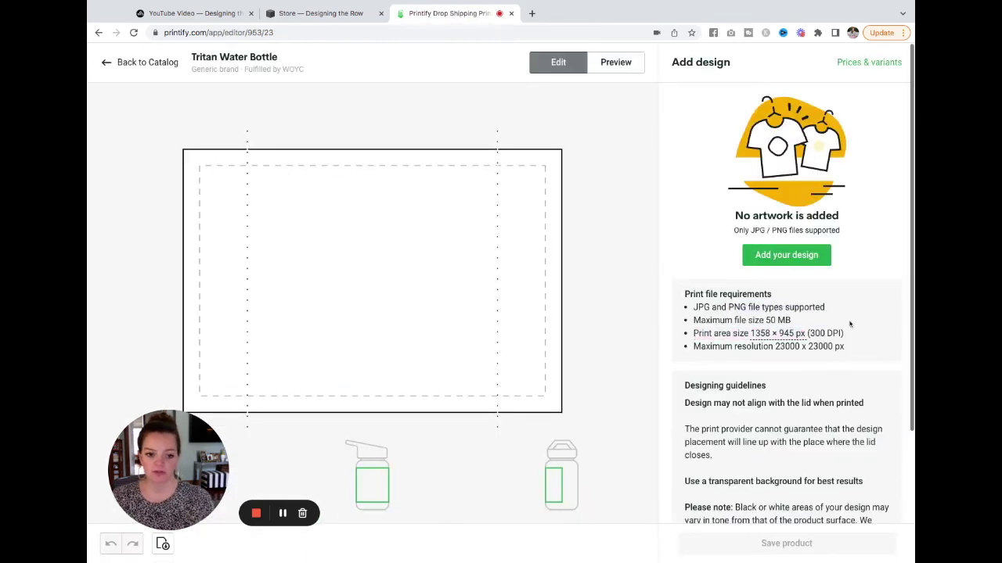
pyautogui.scroll(-1, 849, 324)
pyautogui.scroll(1, 849, 324)
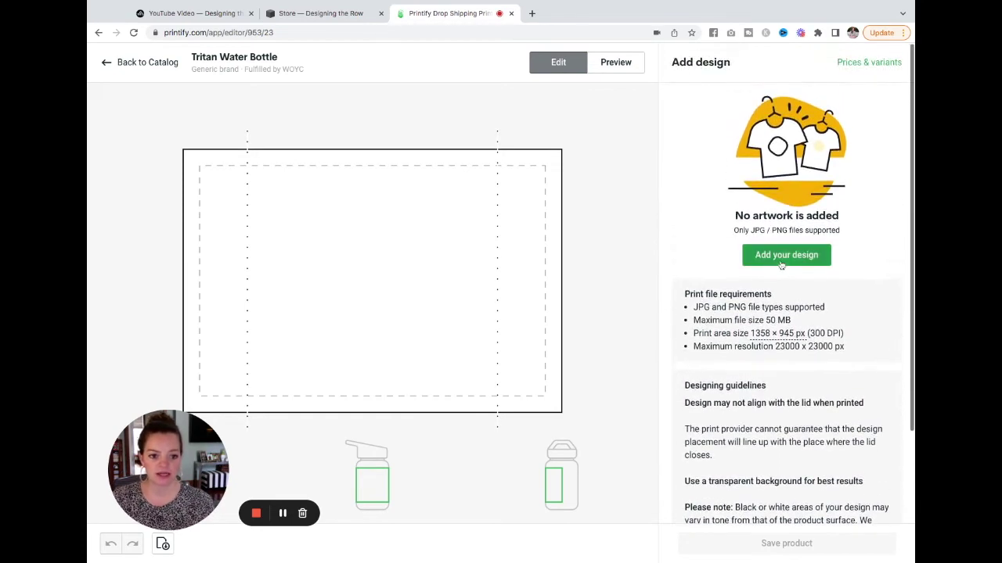
pyautogui.click(787, 257)
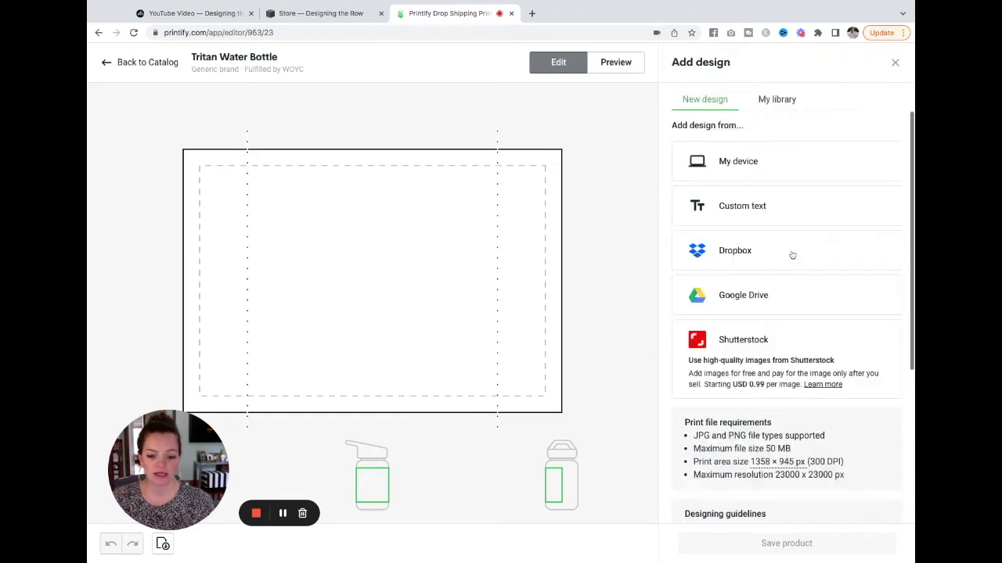
pyautogui.click(784, 164)
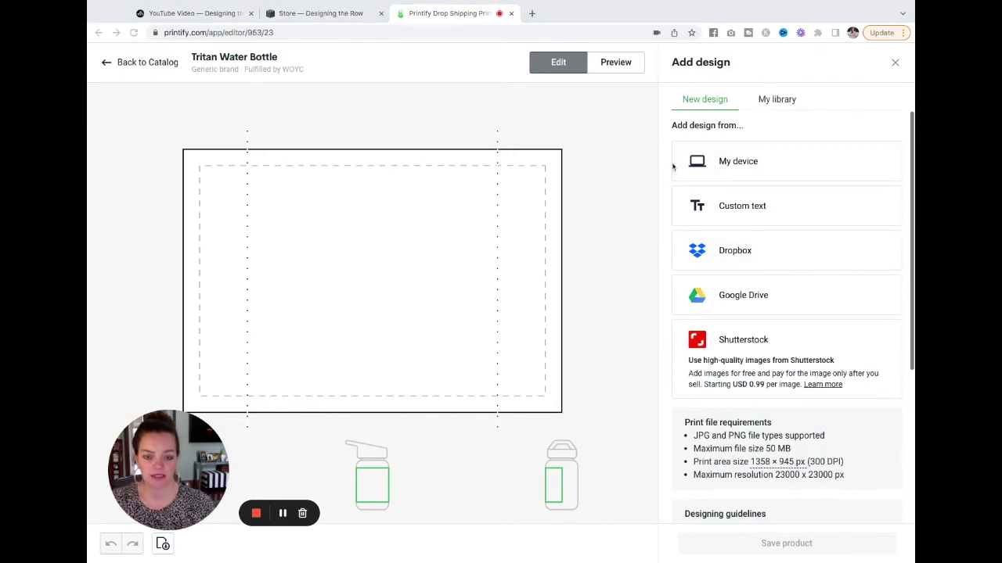
pyautogui.doubleClick(454, 78)
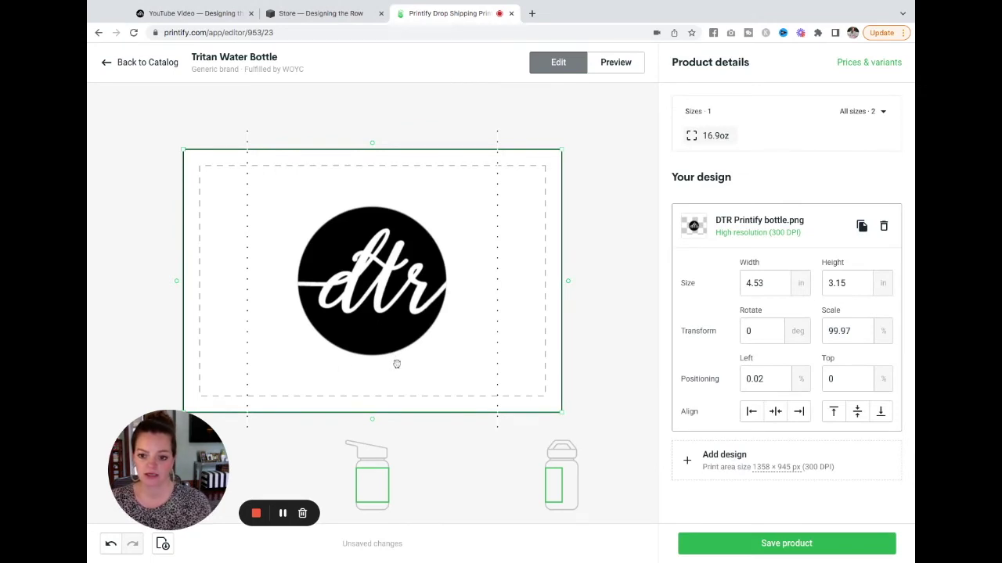
# Nudge the dtr logo slightly upward, recenter it horizontally, and save the bottle as a product.
pyautogui.moveTo(398, 363); pyautogui.dragTo(397, 364)
pyautogui.press('Up')
pyautogui.press('Up')
pyautogui.press('Up')
pyautogui.press('Up')
pyautogui.press('Up')
pyautogui.press('Up')
pyautogui.press('Up')
pyautogui.press('Up')
pyautogui.press('Up')
pyautogui.press('Up')
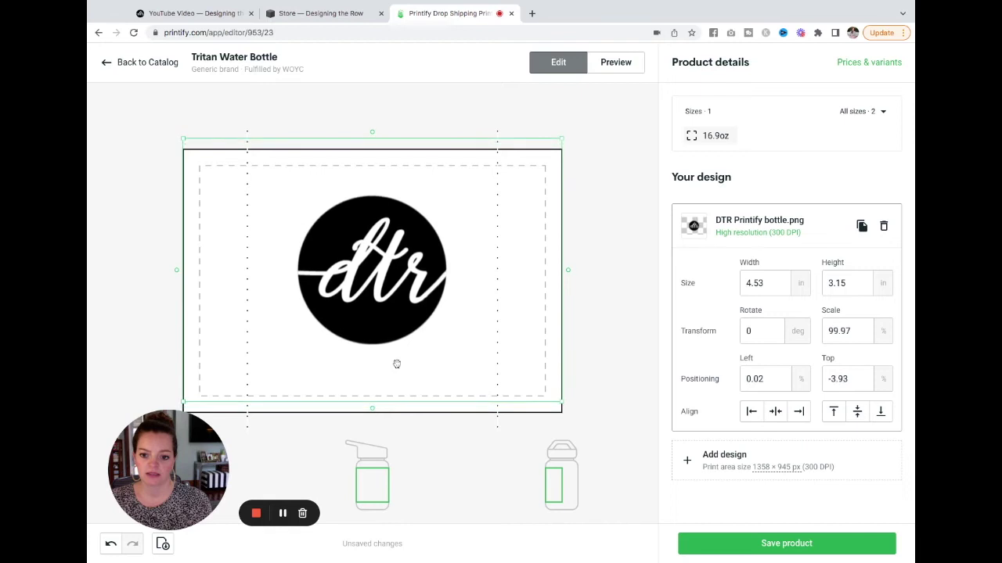
pyautogui.press('Up')
pyautogui.press('Up')
pyautogui.press('Up')
pyautogui.press('Up')
pyautogui.press('Right')
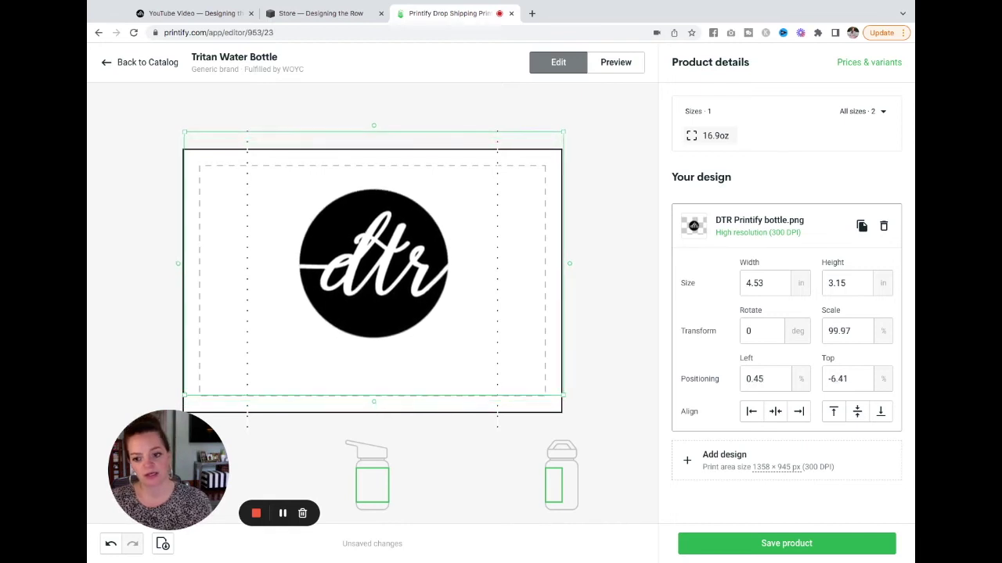
pyautogui.press('Left')
pyautogui.press('Up')
pyautogui.press('Left')
pyautogui.click(798, 544)
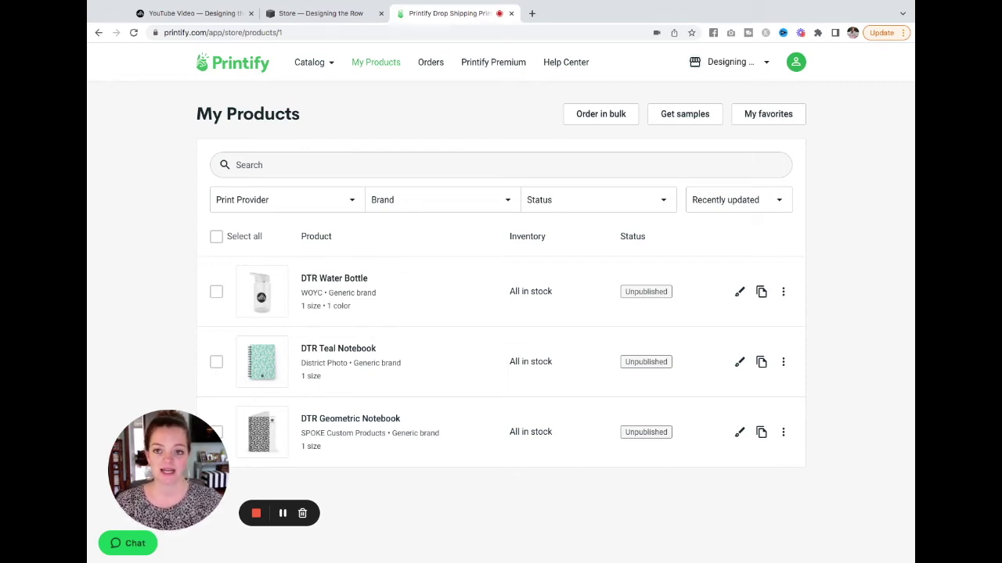
# After checking the YouTube tab, show Printify's store list with Designing the Row not connected.
pyautogui.click(192, 13)
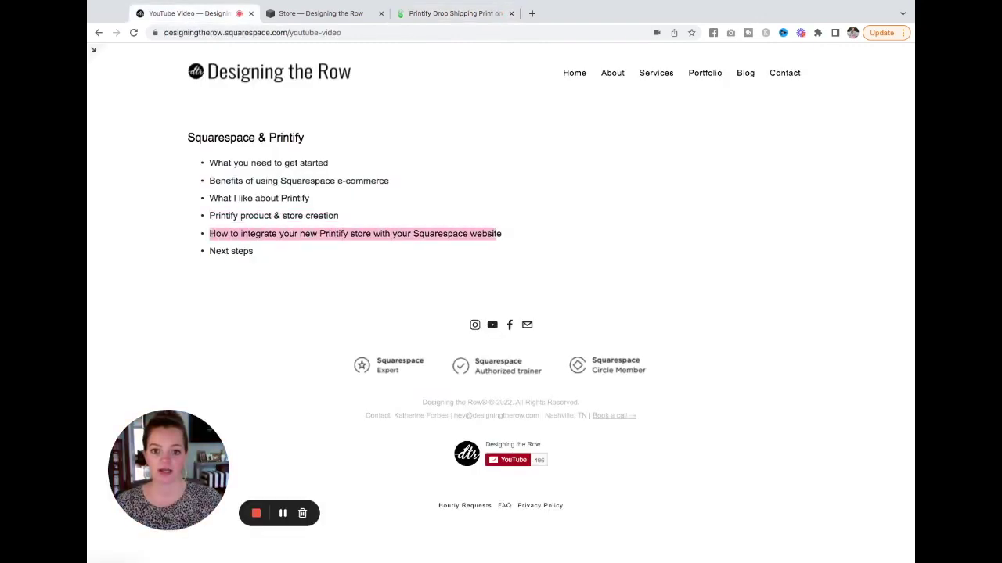
pyautogui.click(462, 13)
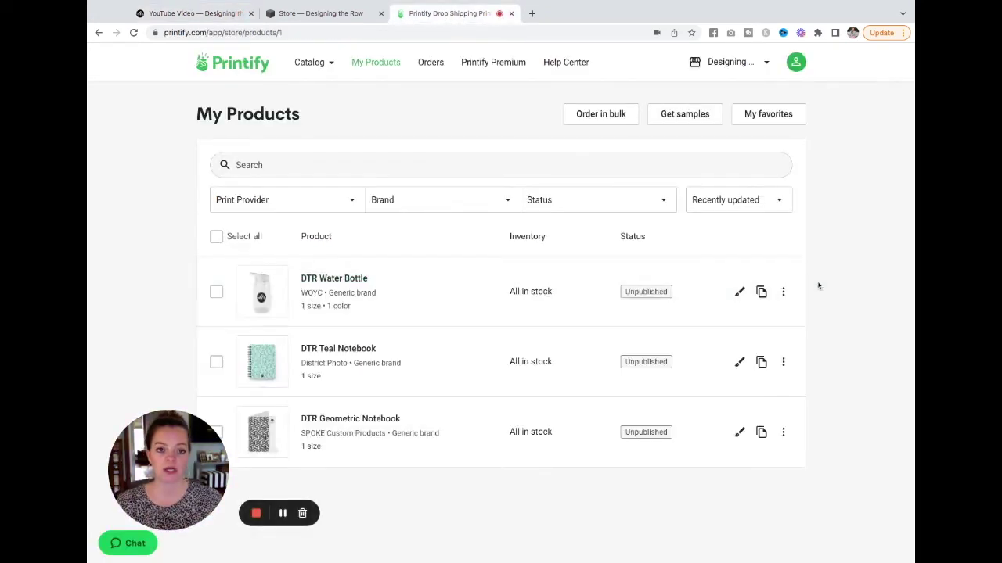
pyautogui.click(729, 63)
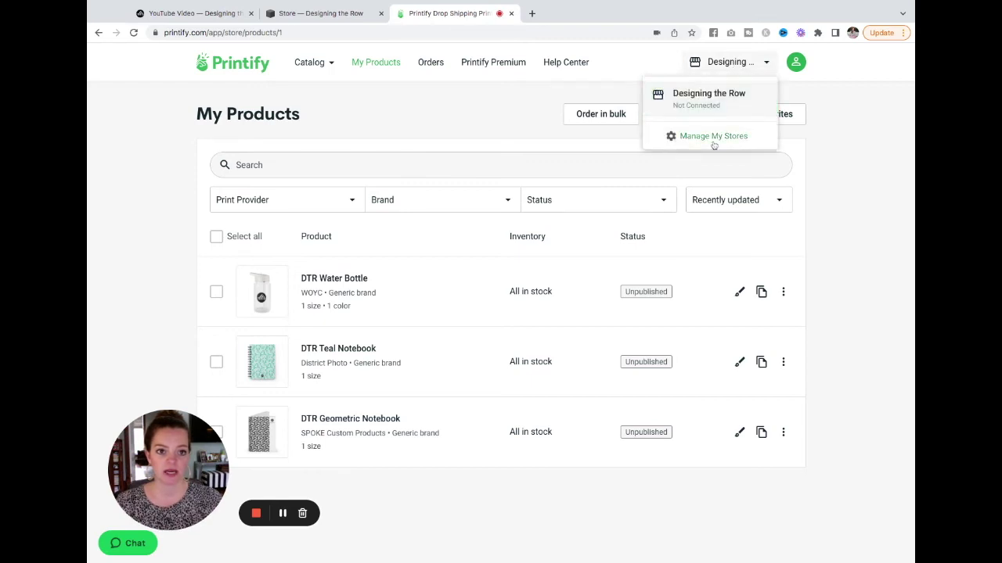
# From Manage My Stores, connect the Designing the Row store using Squarespace as the platform.
pyautogui.click(713, 137)
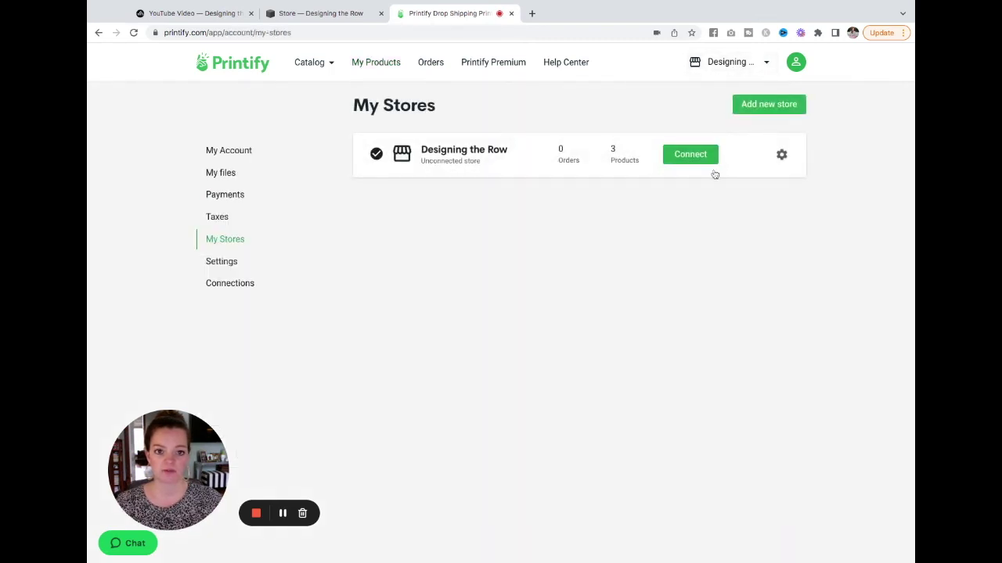
pyautogui.click(690, 158)
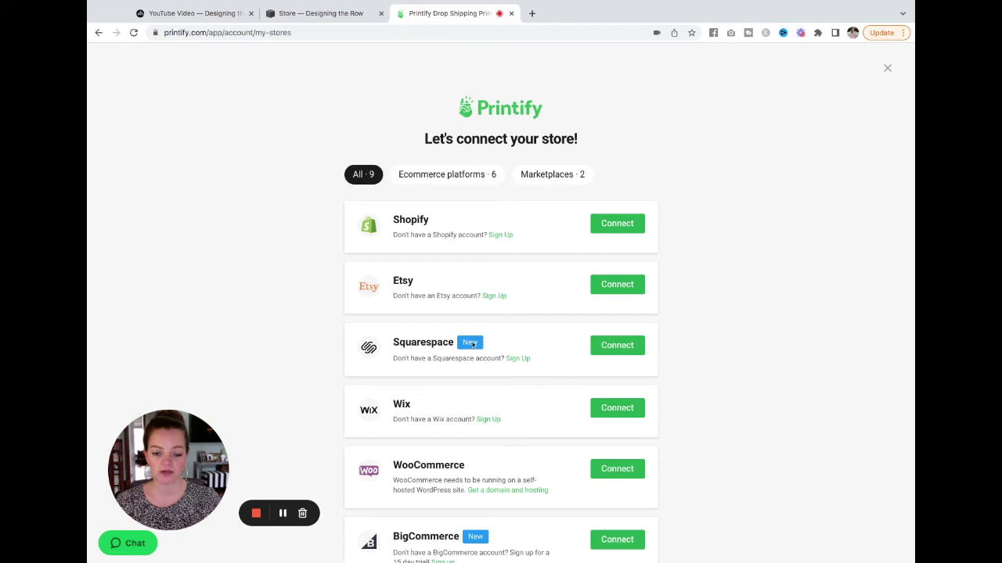
pyautogui.click(617, 347)
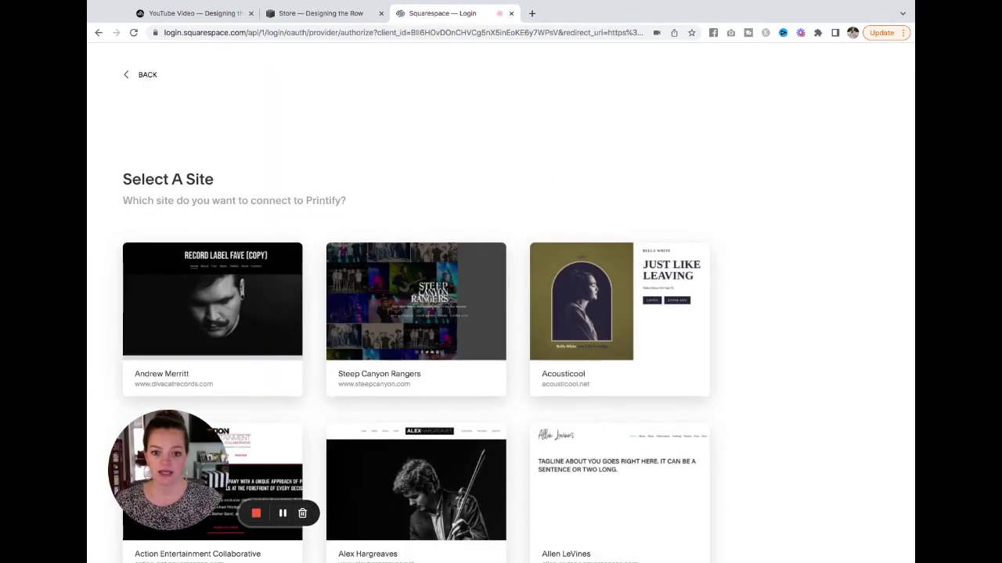
# Pick the Designing the Row site and allow Printify's requested permissions.
pyautogui.scroll(-2, 555, 189)
pyautogui.scroll(-10, 556, 189)
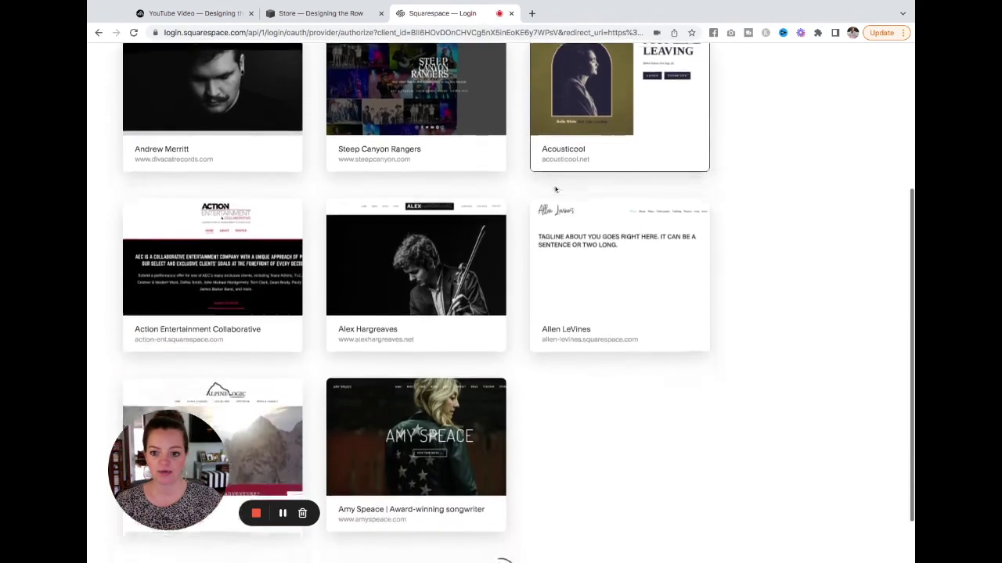
pyautogui.scroll(-5, 556, 189)
pyautogui.scroll(-20, 555, 189)
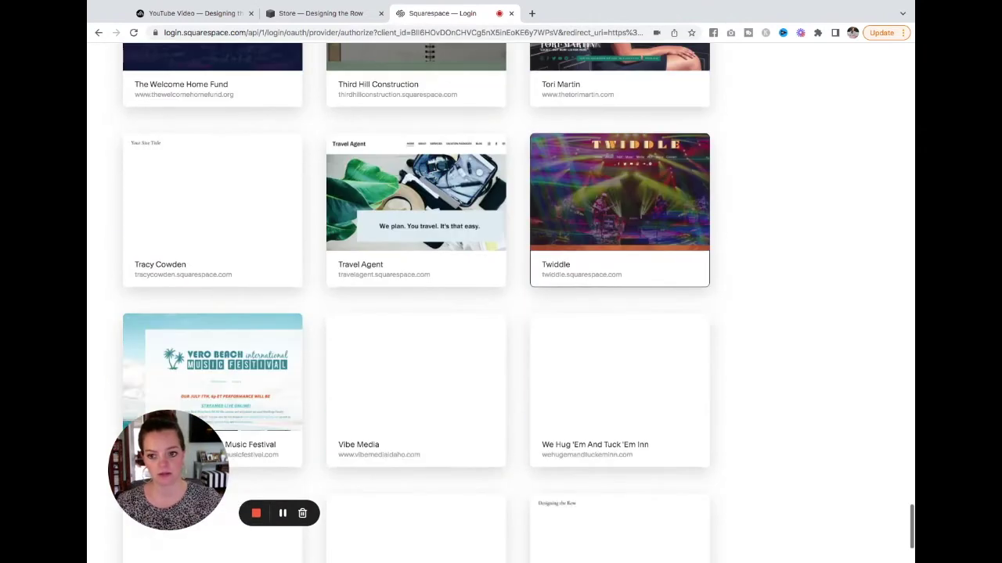
pyautogui.scroll(-2, 589, 388)
pyautogui.click(588, 388)
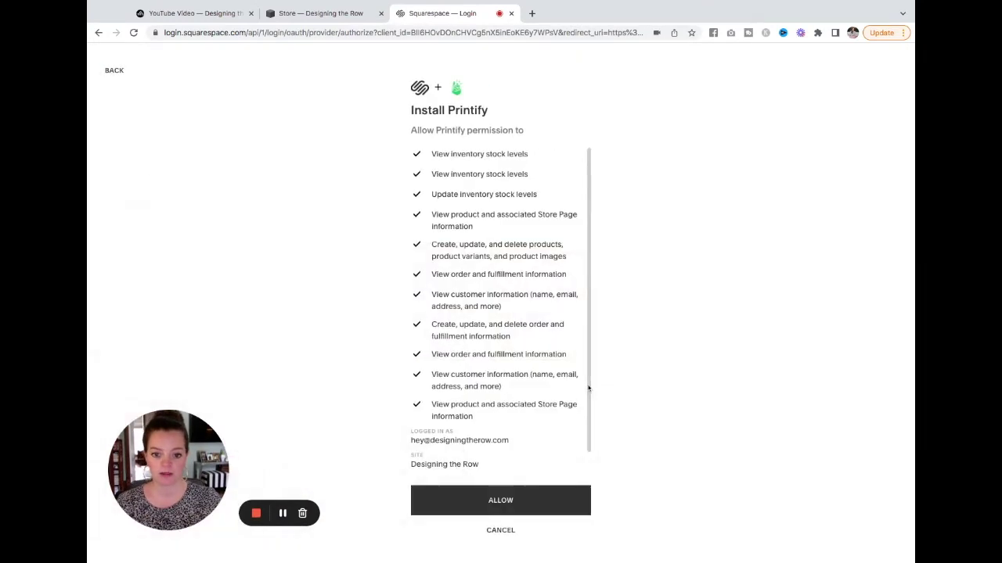
pyautogui.click(497, 504)
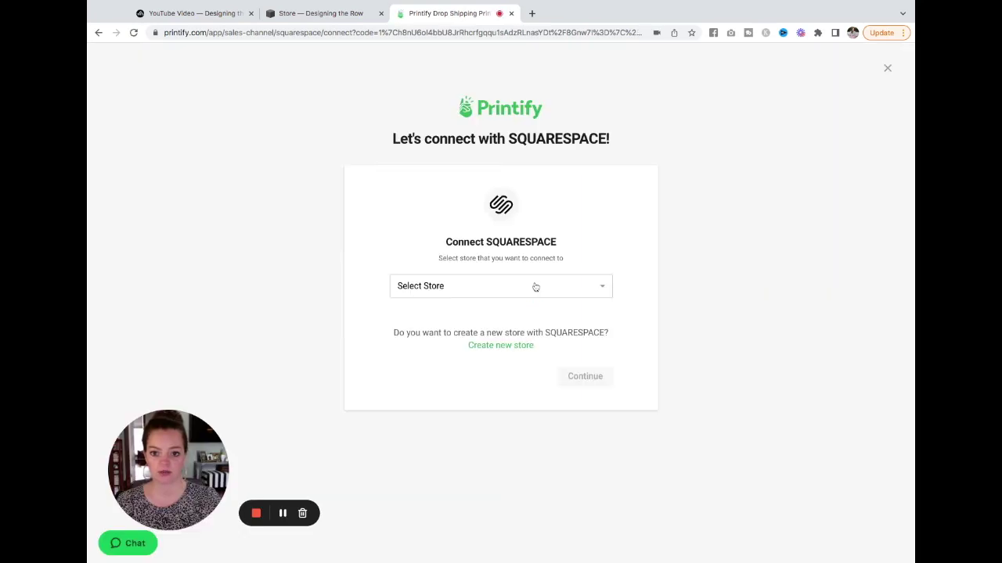
# Link Designing the Row as the Squarespace store, dismiss the success message, and skip the rating.
pyautogui.click(448, 303)
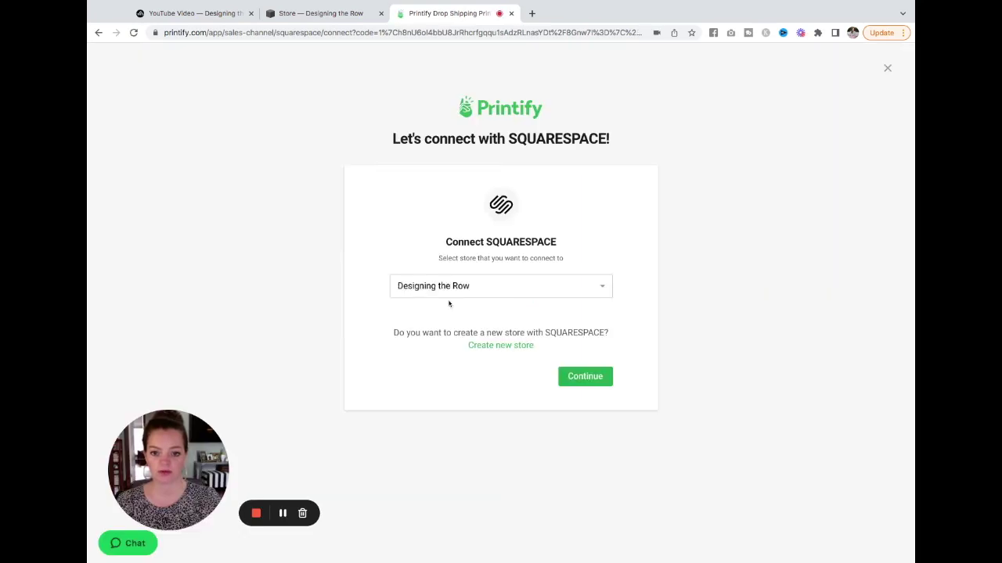
pyautogui.click(586, 380)
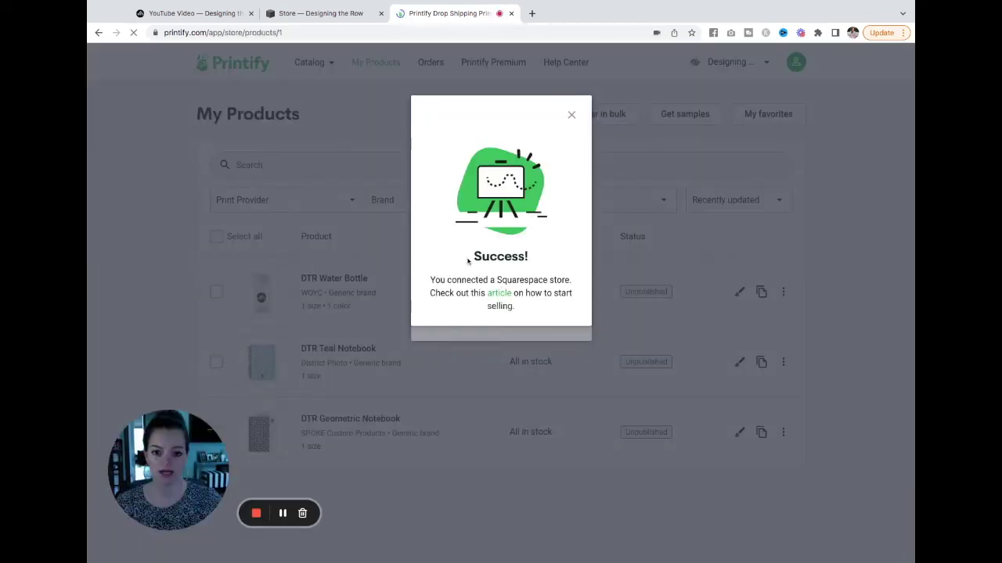
pyautogui.doubleClick(468, 259)
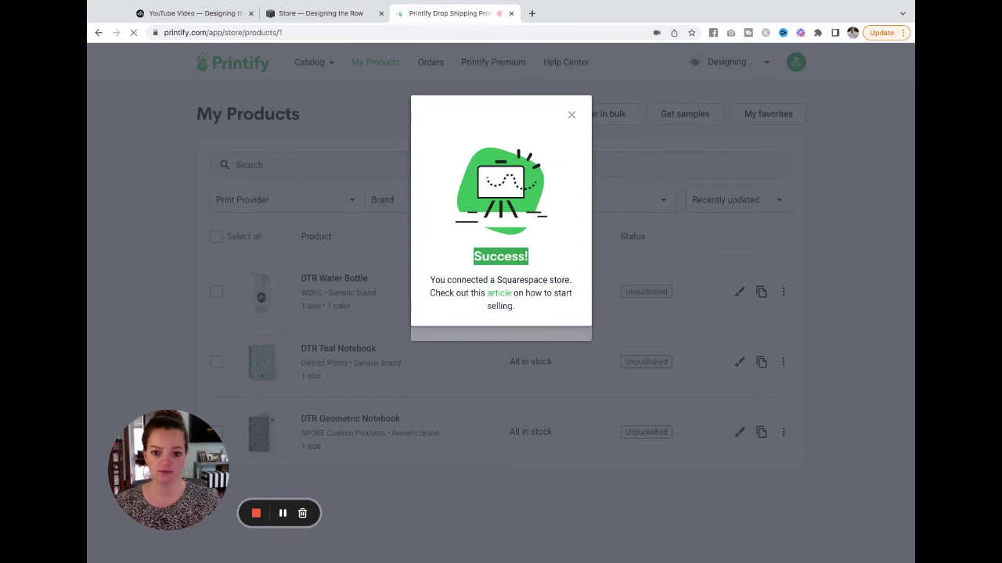
pyautogui.click(572, 115)
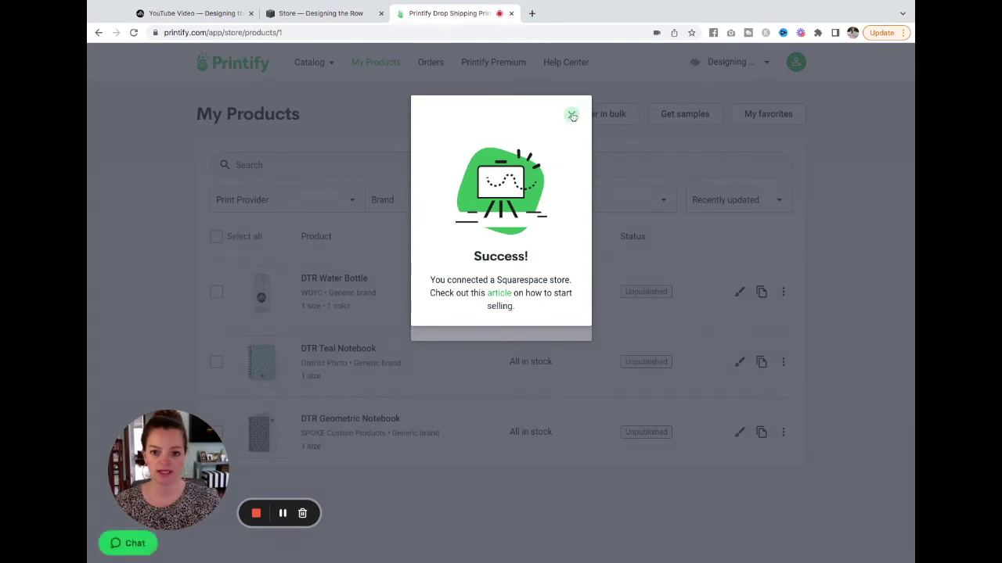
pyautogui.click(501, 321)
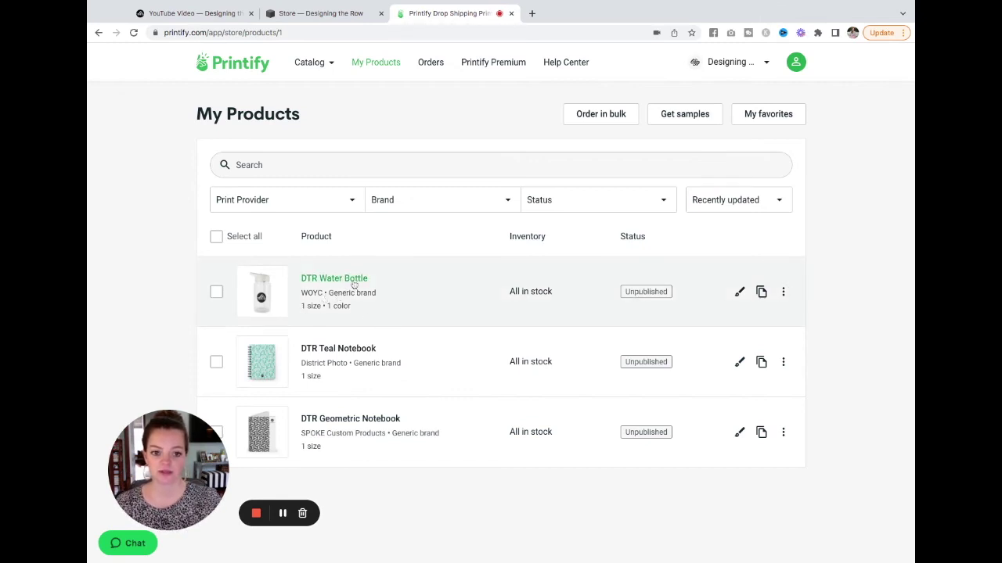
# Publish the DTR Water Bottle from its Printify product details page.
pyautogui.click(352, 281)
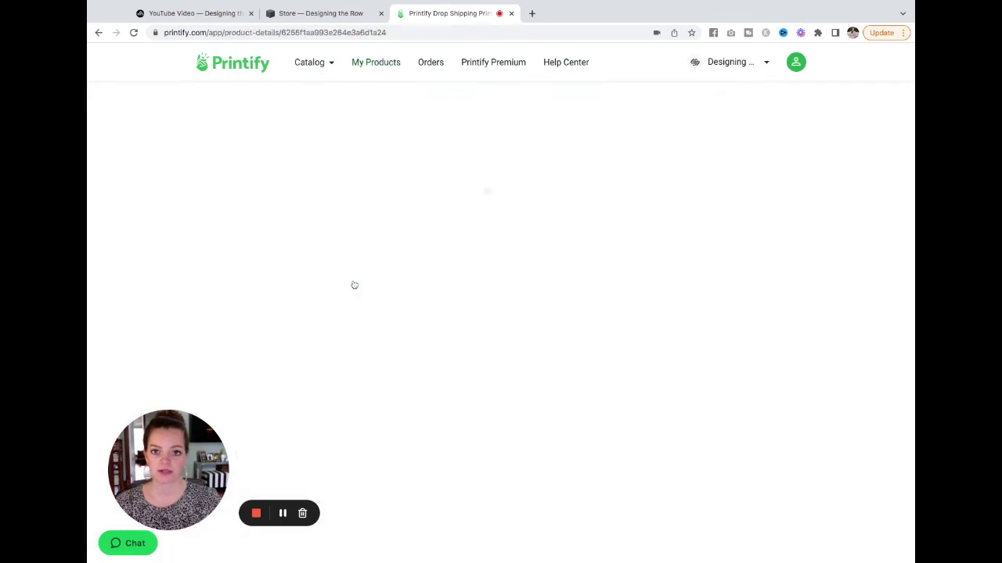
pyautogui.scroll(-10, 743, 347)
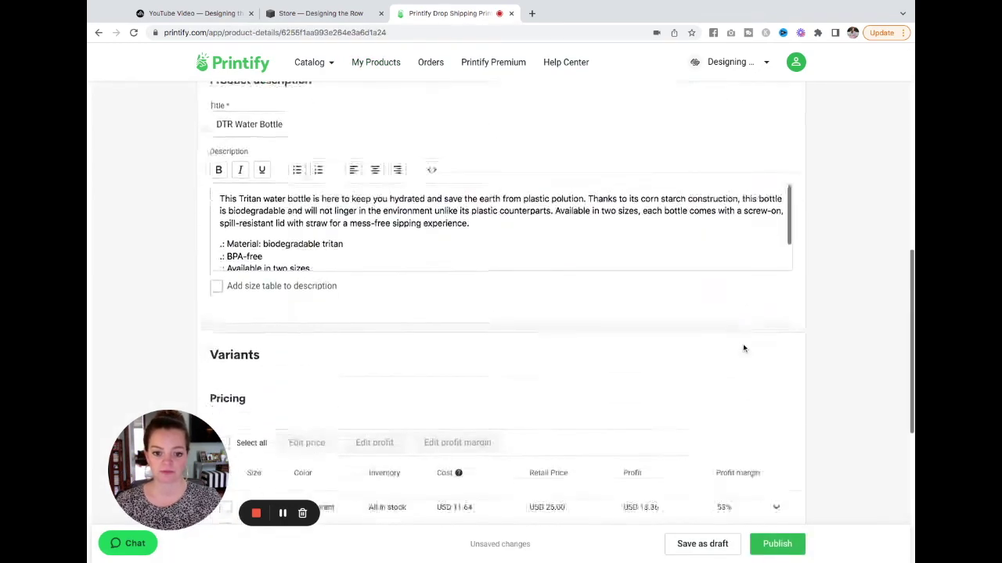
pyautogui.click(773, 546)
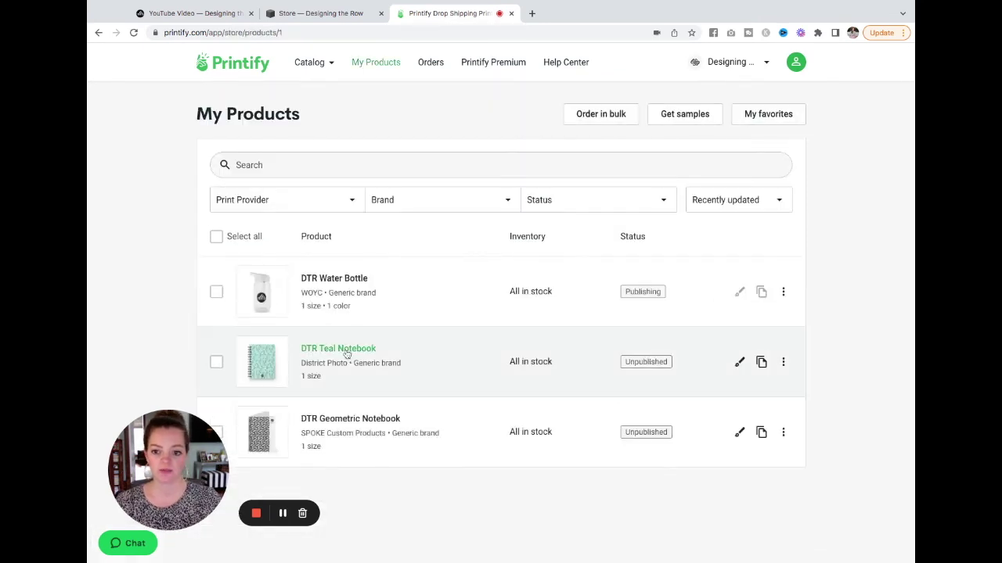
# Publish the DTR Teal Notebook and the DTR Geometric Notebook from their details pages.
pyautogui.click(345, 351)
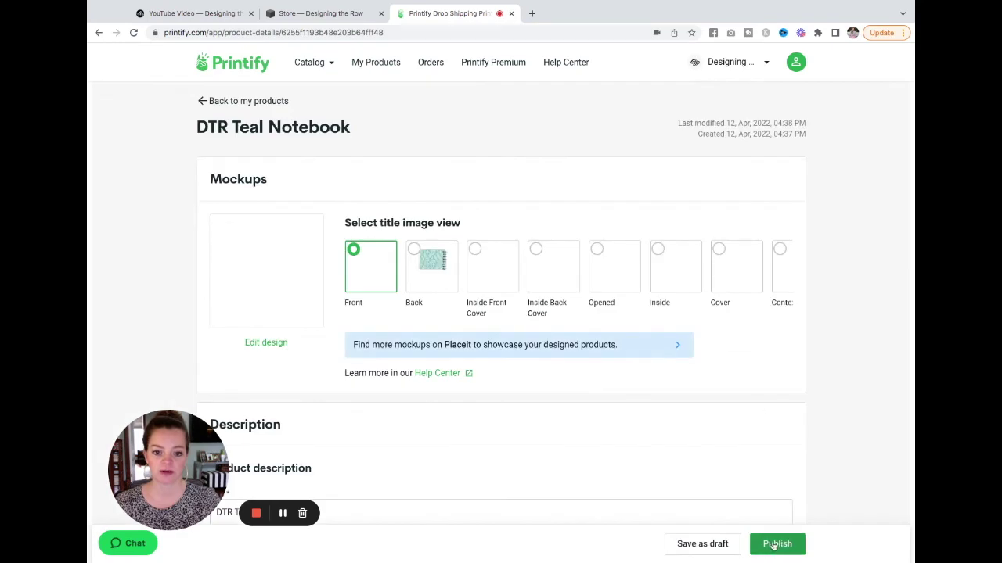
pyautogui.click(785, 545)
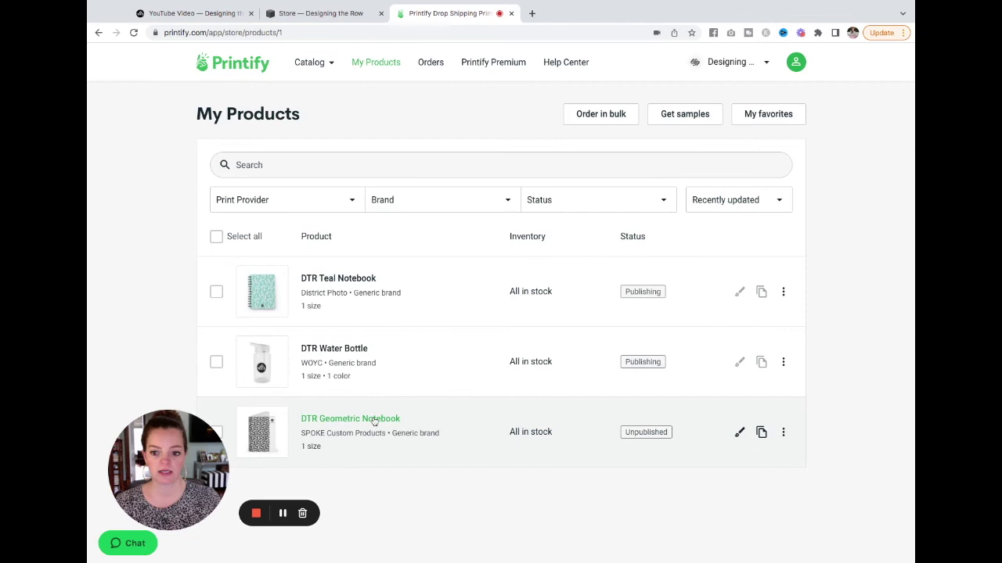
pyautogui.click(374, 423)
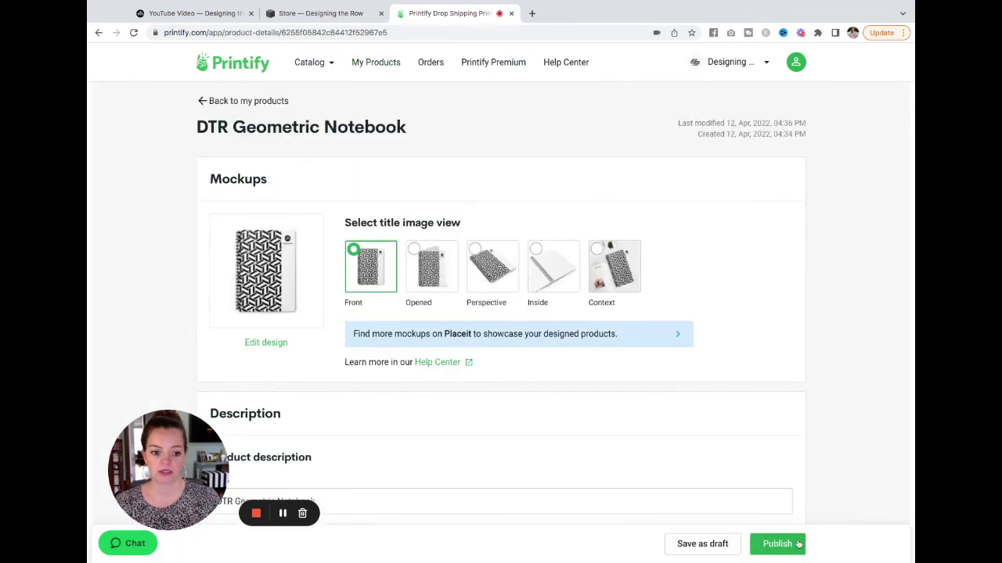
pyautogui.click(798, 544)
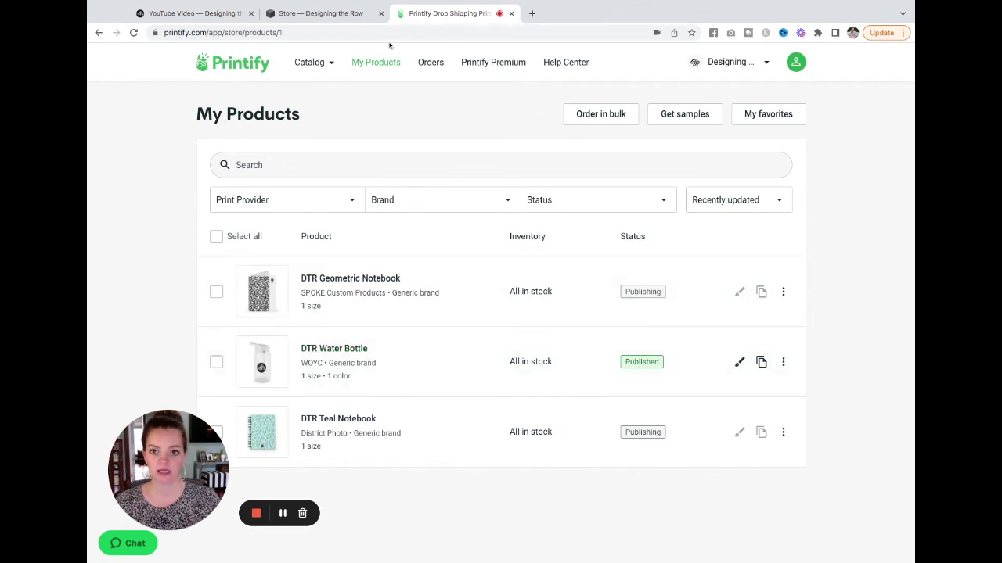
# On the Squarespace Store page, tick the Milk Dip Cup and Earth & Sky Planter products.
pyautogui.click(324, 15)
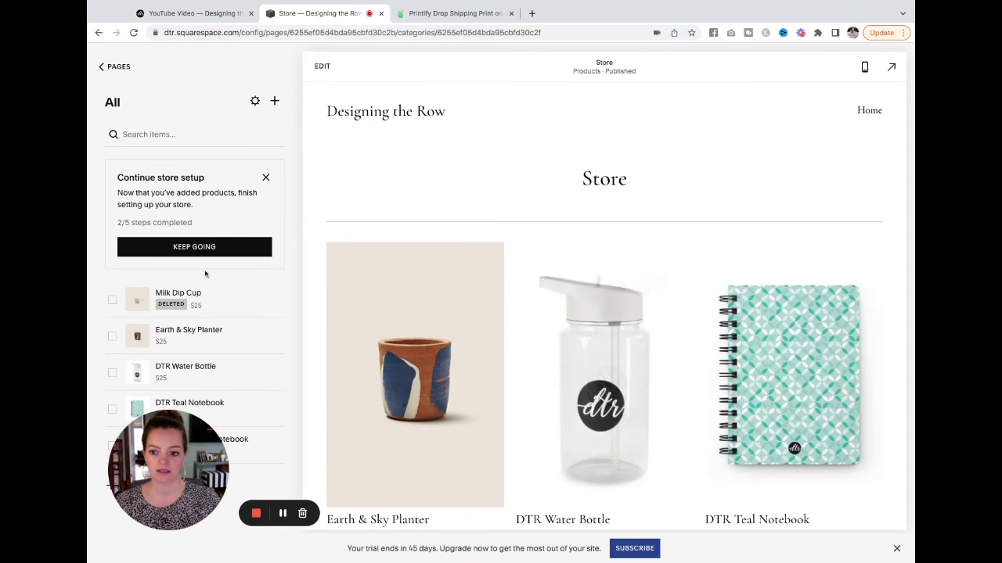
pyautogui.scroll(-5, 658, 457)
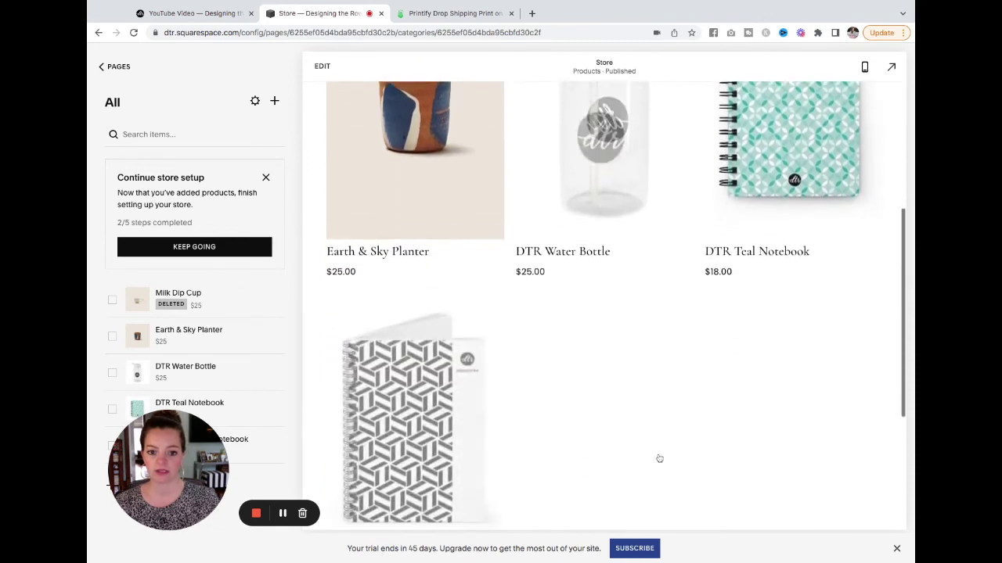
pyautogui.scroll(-2, 658, 458)
pyautogui.scroll(3, 320, 423)
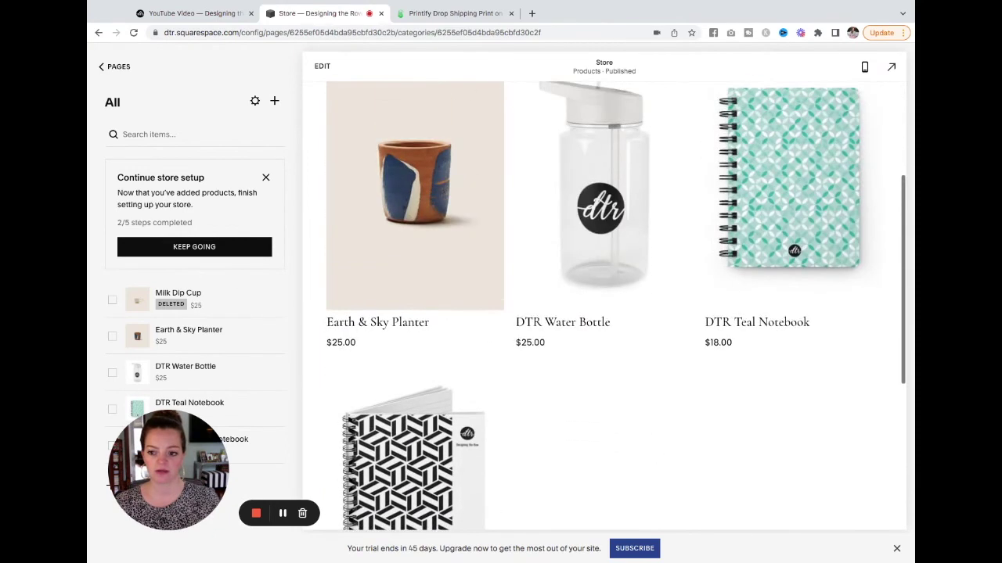
pyautogui.click(112, 337)
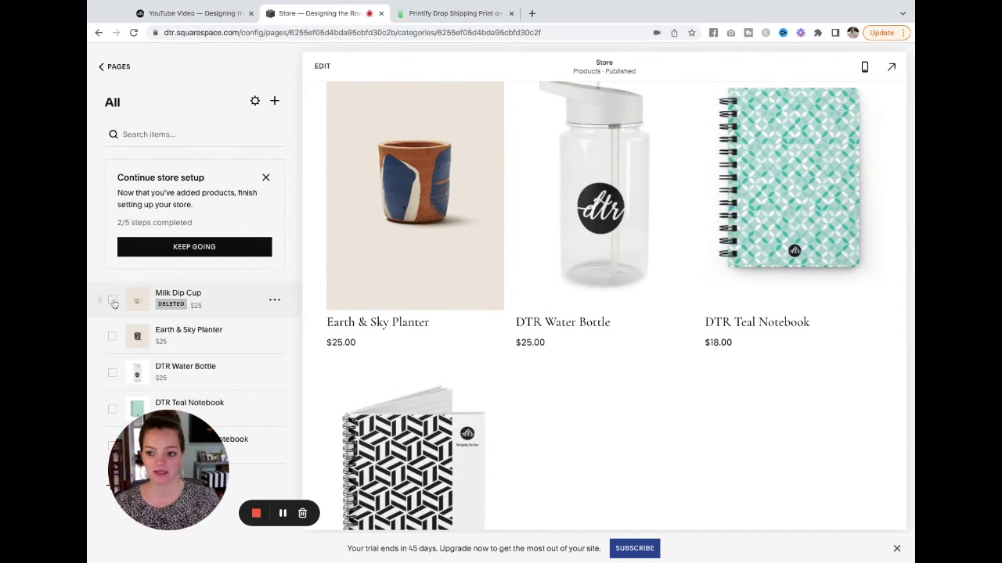
pyautogui.click(112, 301)
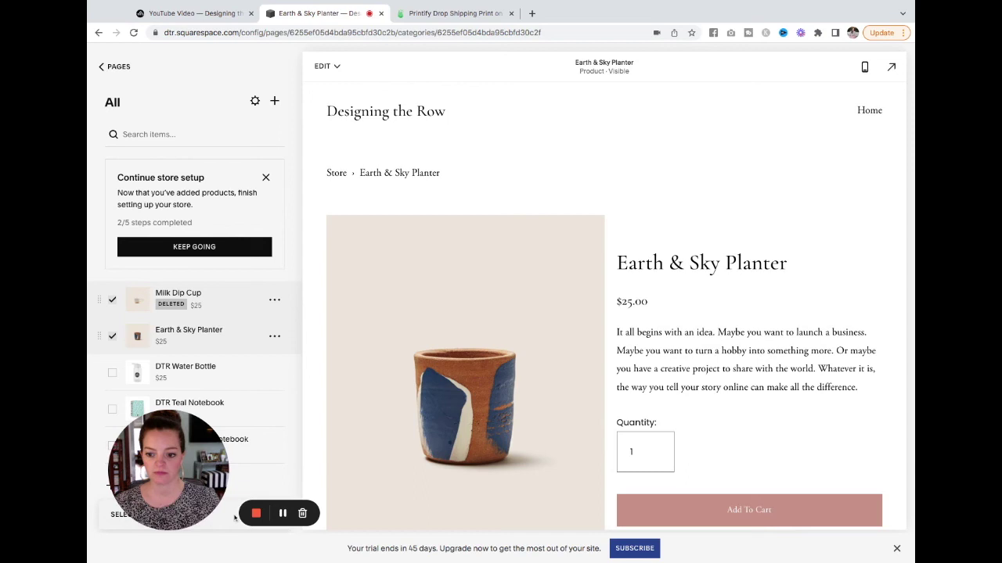
# Delete the selected Milk Dip Cup and Earth & Sky Planter, confirming the deletion.
pyautogui.moveTo(187, 466); pyautogui.dragTo(372, 431)
pyautogui.click(266, 514)
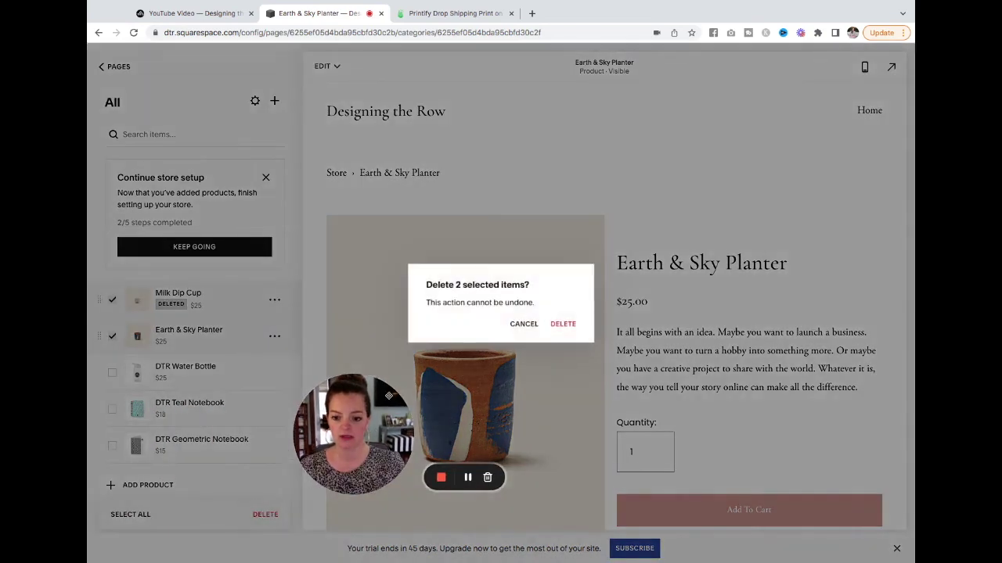
pyautogui.click(564, 324)
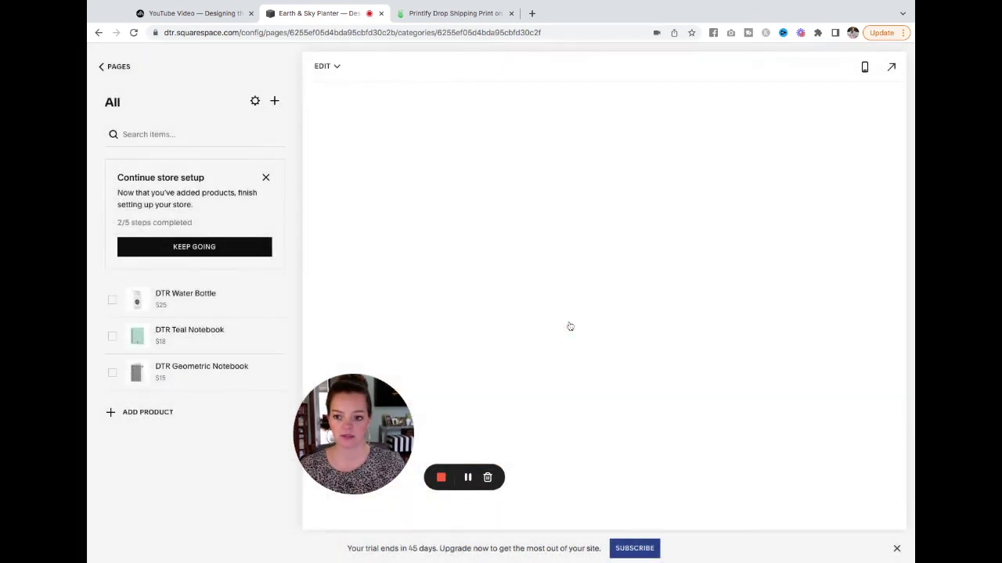
pyautogui.moveTo(374, 412); pyautogui.dragTo(185, 444)
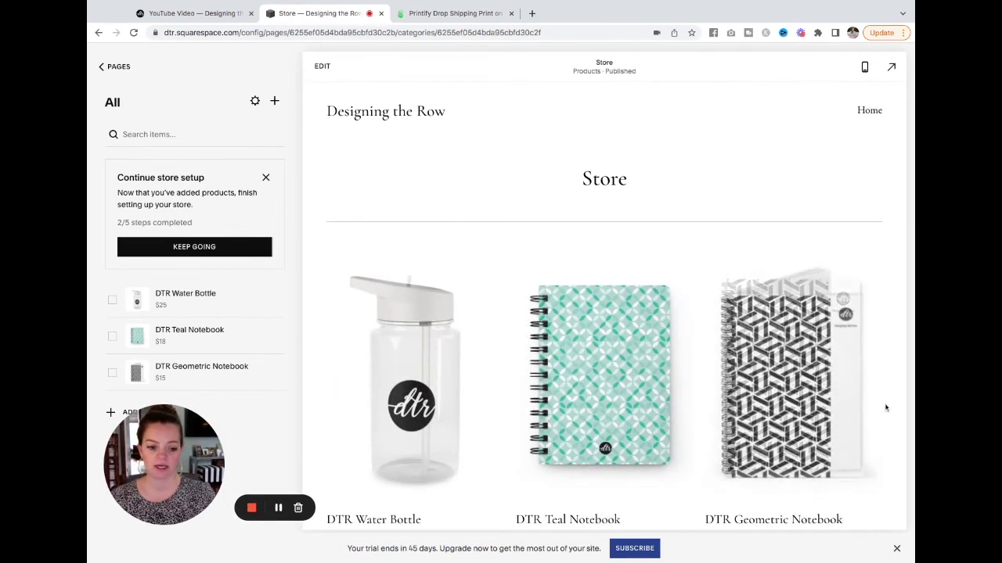
pyautogui.scroll(-2, 886, 406)
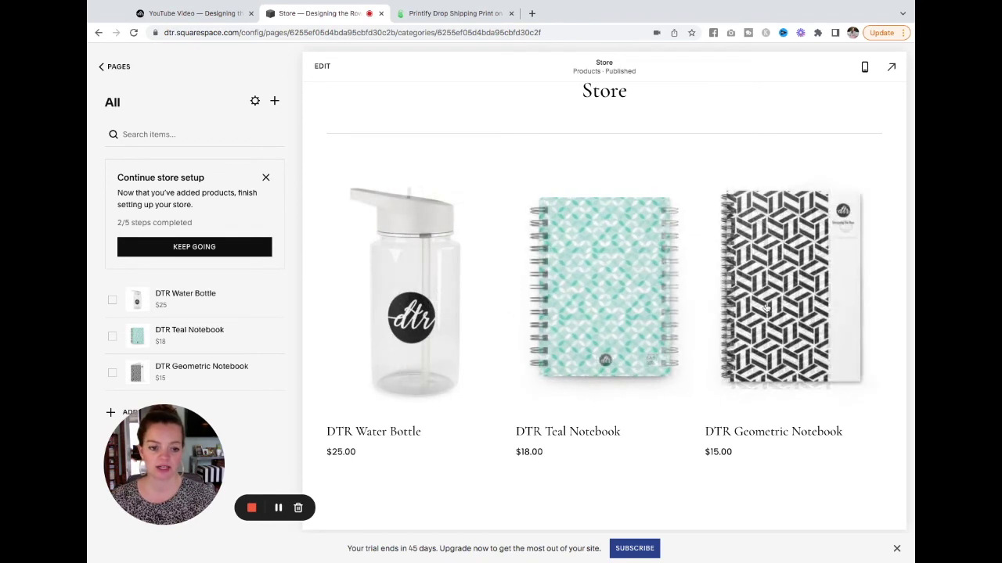
# Open the $18.00 DTR Teal Notebook page, browse its six mockup images, and bring up EDIT.
pyautogui.click(596, 253)
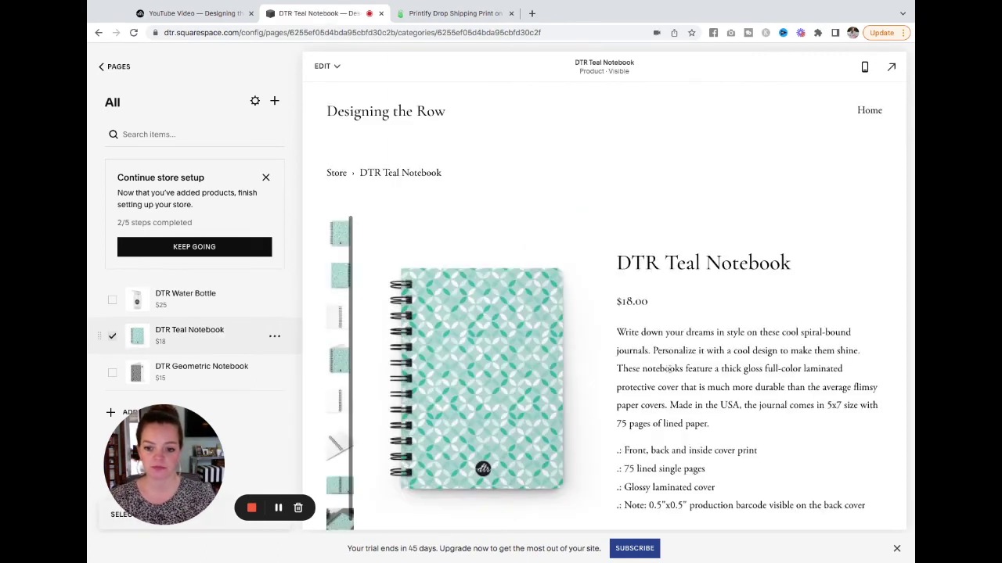
pyautogui.scroll(-1, 668, 368)
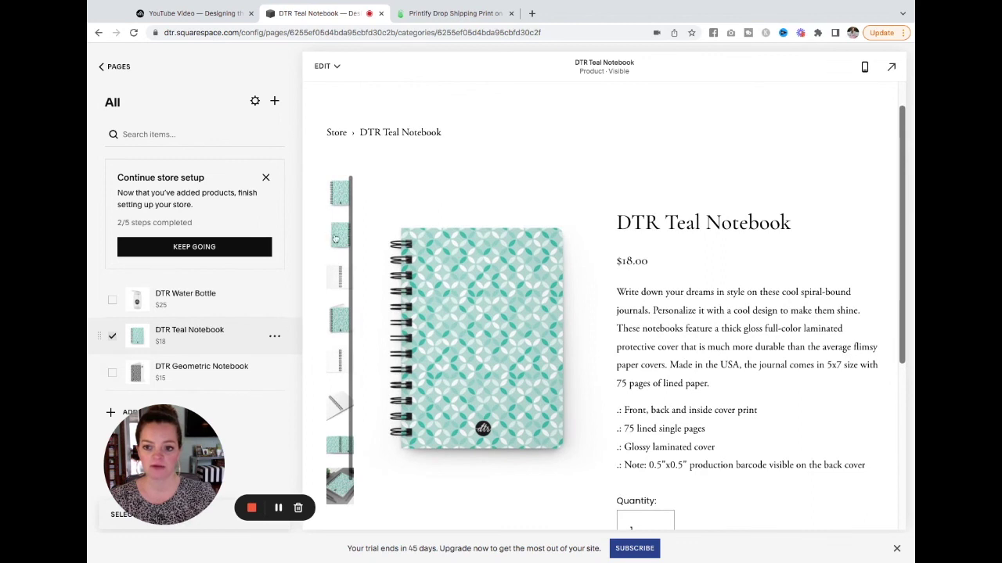
pyautogui.click(335, 239)
pyautogui.click(341, 336)
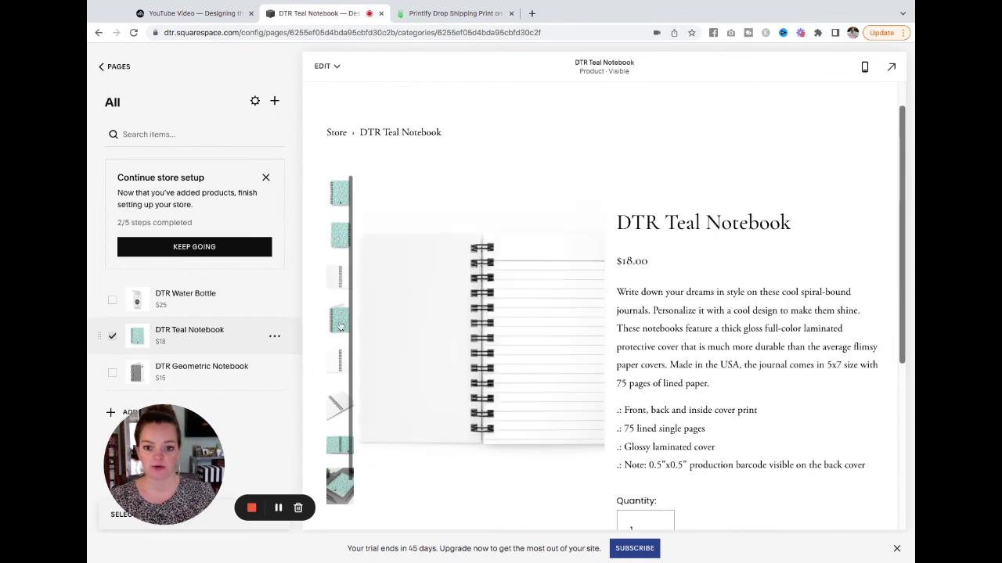
pyautogui.click(340, 328)
pyautogui.click(338, 364)
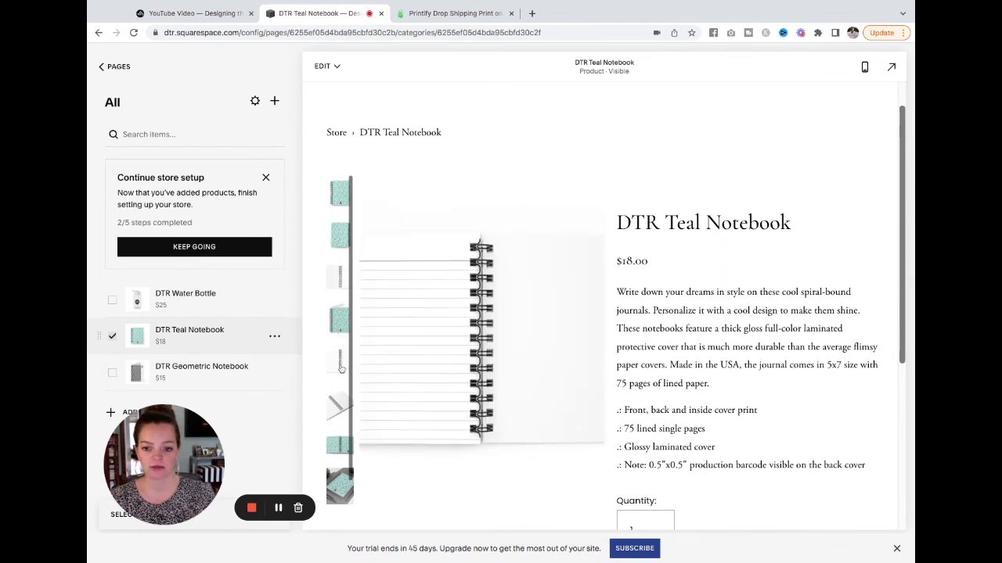
pyautogui.click(343, 397)
pyautogui.click(346, 479)
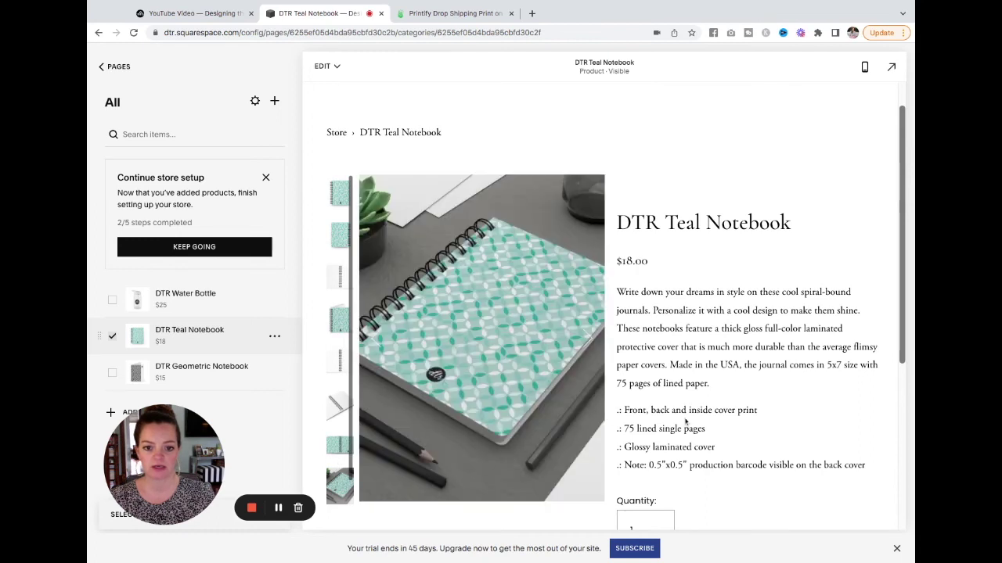
pyautogui.scroll(-5, 713, 277)
pyautogui.scroll(6, 695, 293)
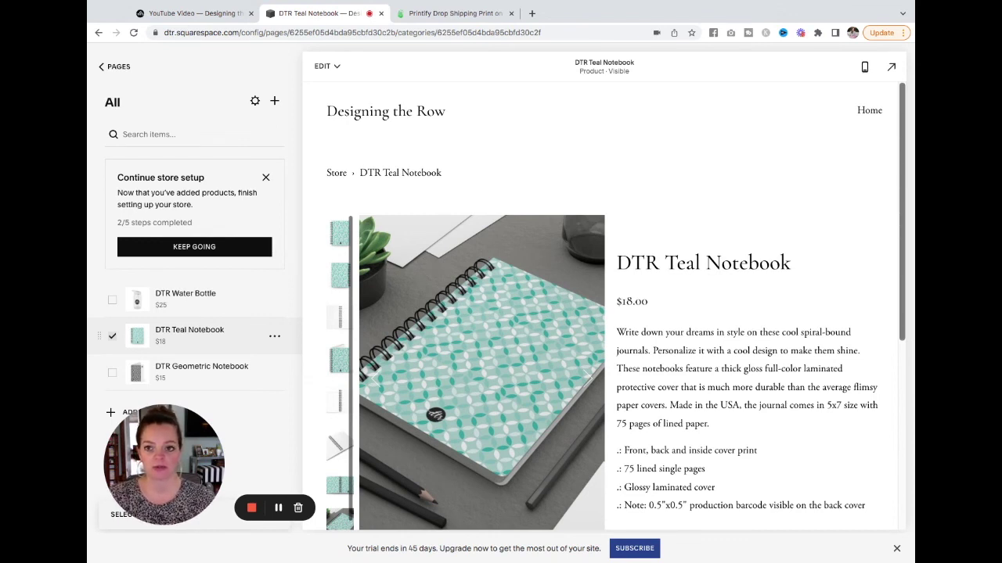
pyautogui.click(329, 66)
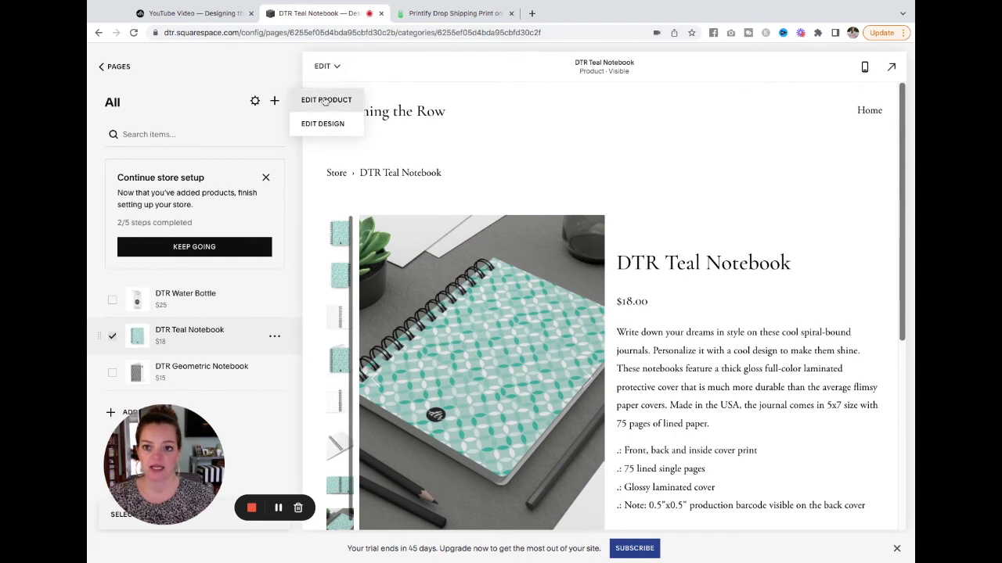
# In the teal notebook's product editor, expand the description and delete the open-notebook photo.
pyautogui.click(326, 100)
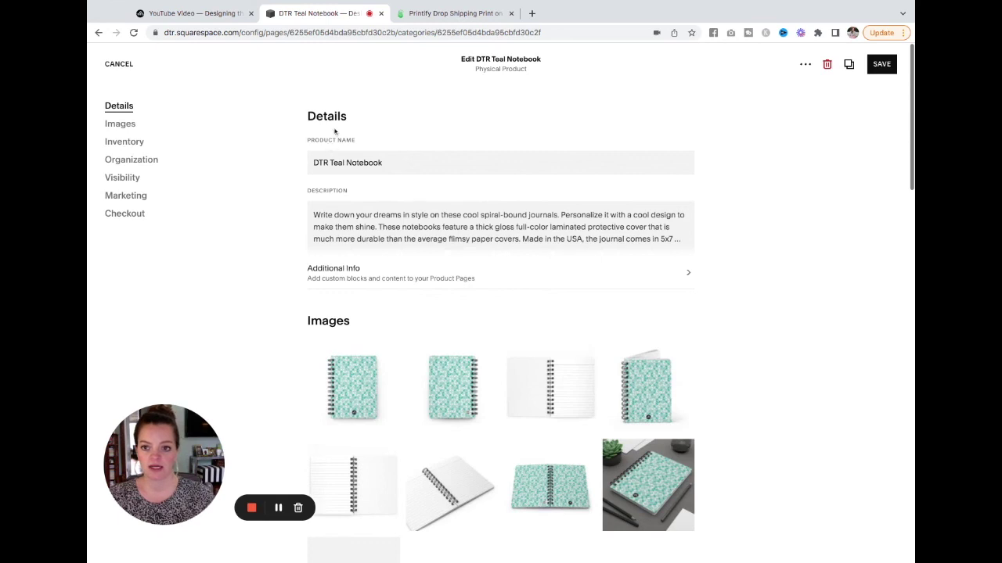
pyautogui.moveTo(323, 160); pyautogui.dragTo(397, 163)
pyautogui.moveTo(313, 226); pyautogui.dragTo(466, 239)
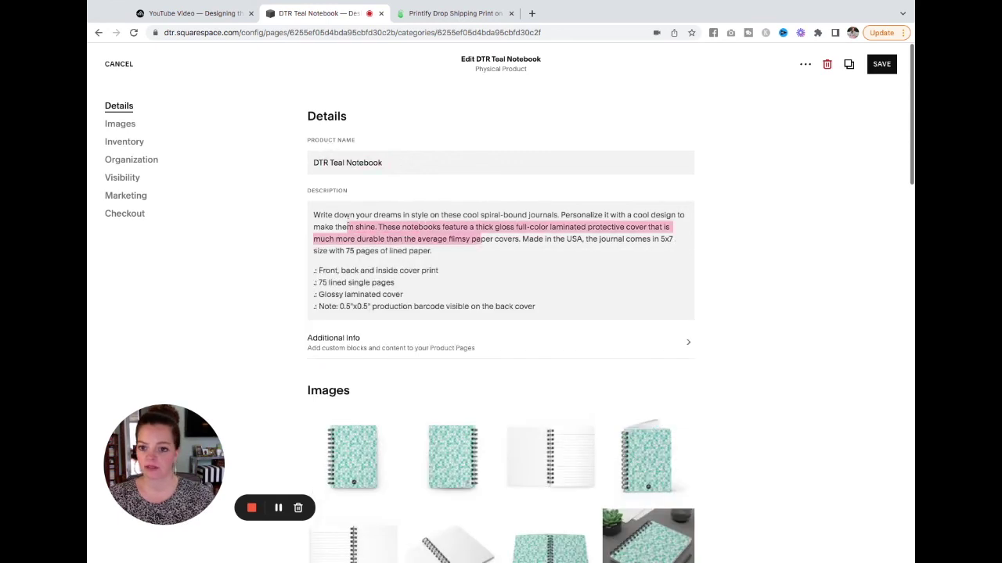
pyautogui.click(362, 270)
pyautogui.scroll(-4, 467, 257)
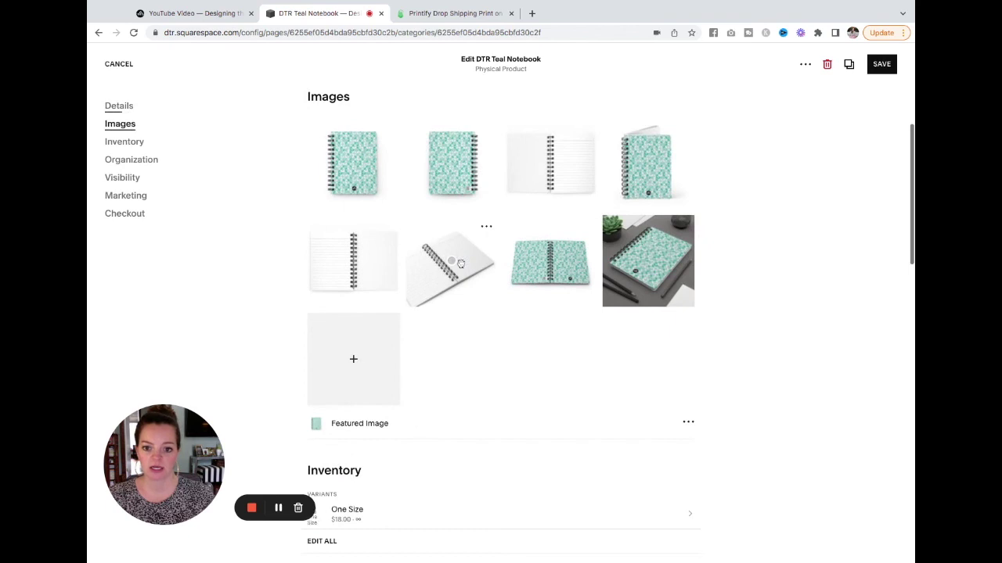
pyautogui.moveTo(661, 260); pyautogui.dragTo(656, 275)
pyautogui.scroll(-1, 661, 266)
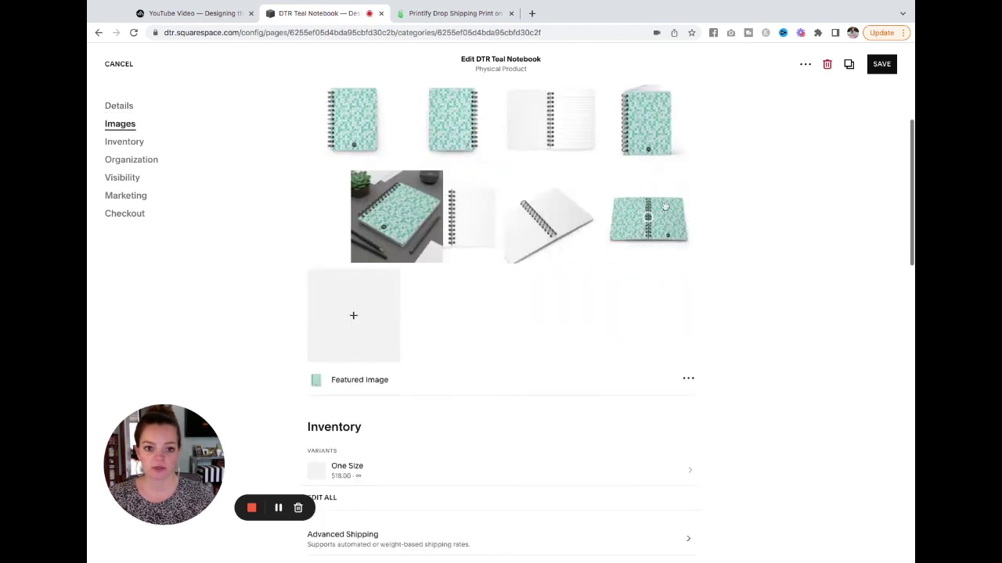
pyautogui.scroll(2, 665, 204)
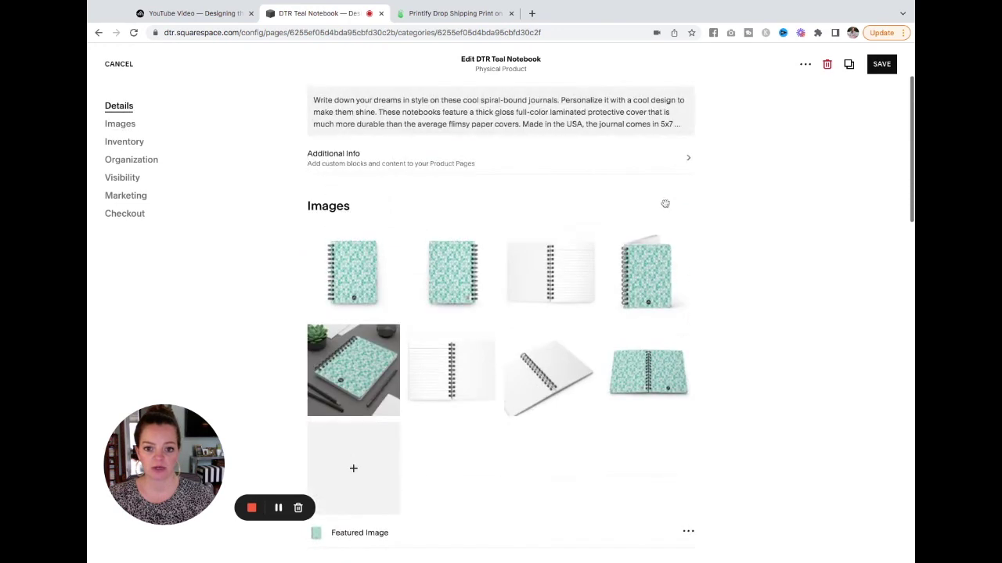
pyautogui.scroll(-1, 501, 313)
pyautogui.click(486, 295)
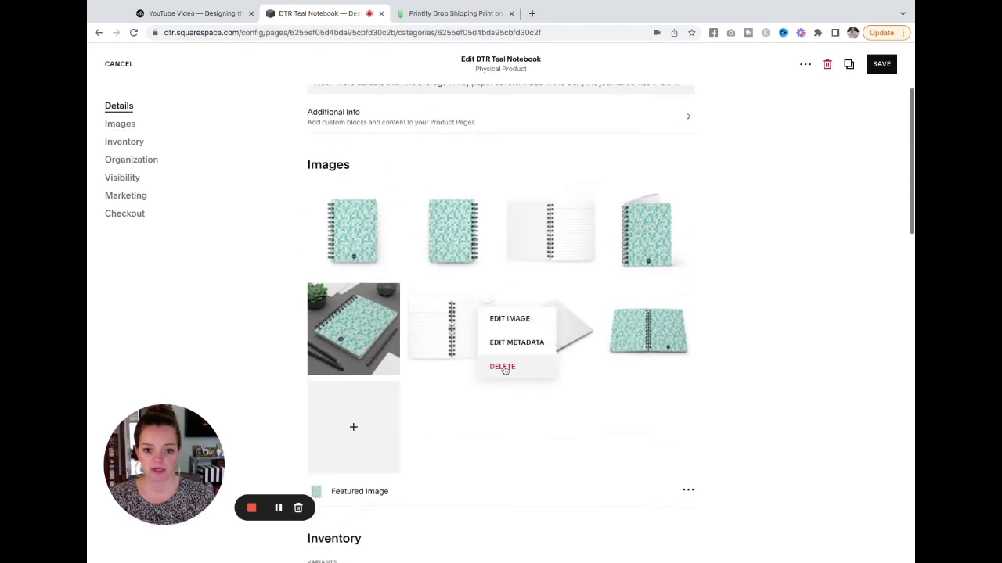
pyautogui.click(498, 364)
# Review the remaining sections and the Social Share preview, then save the product.
pyautogui.scroll(-4, 749, 303)
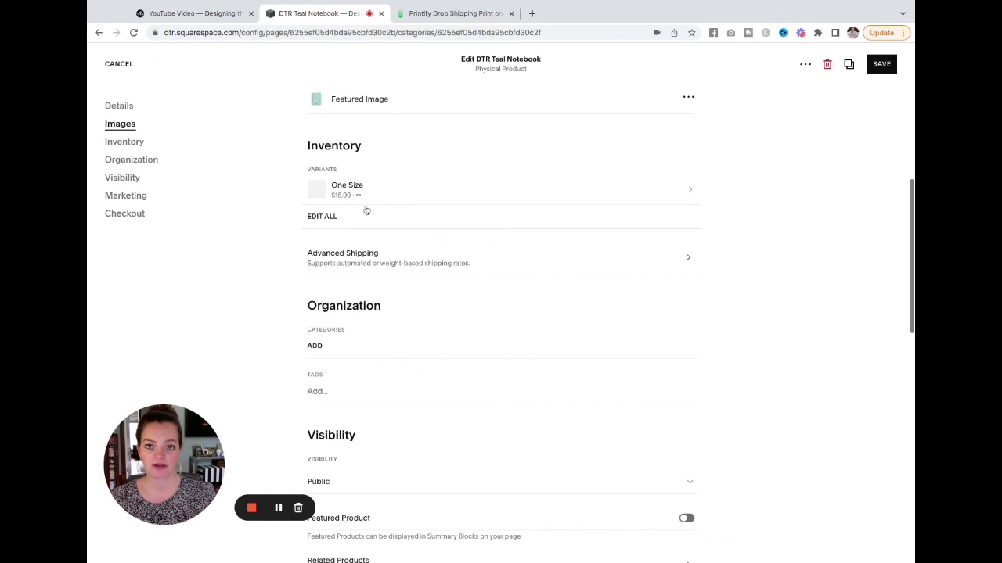
pyautogui.scroll(-3, 368, 219)
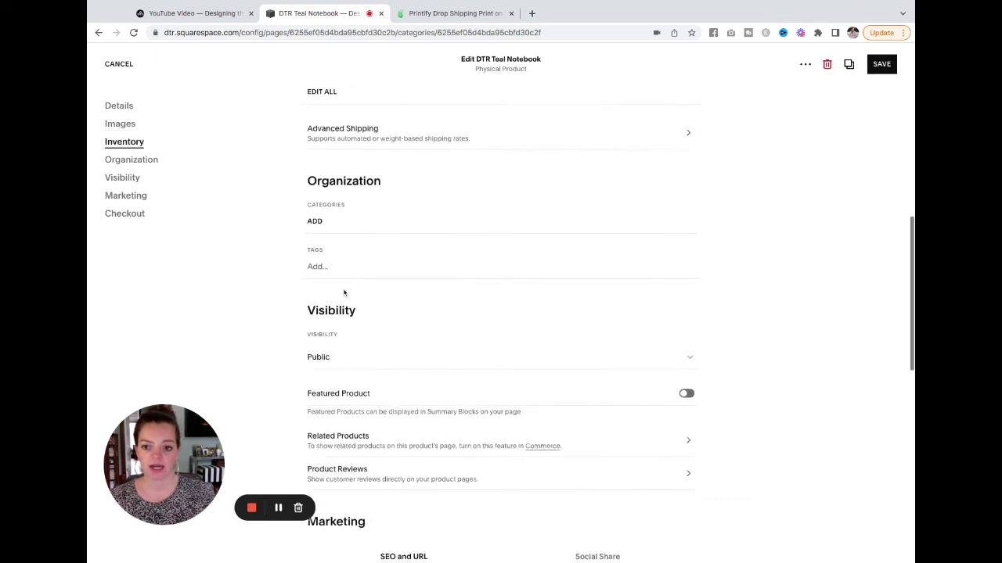
pyautogui.scroll(-5, 352, 278)
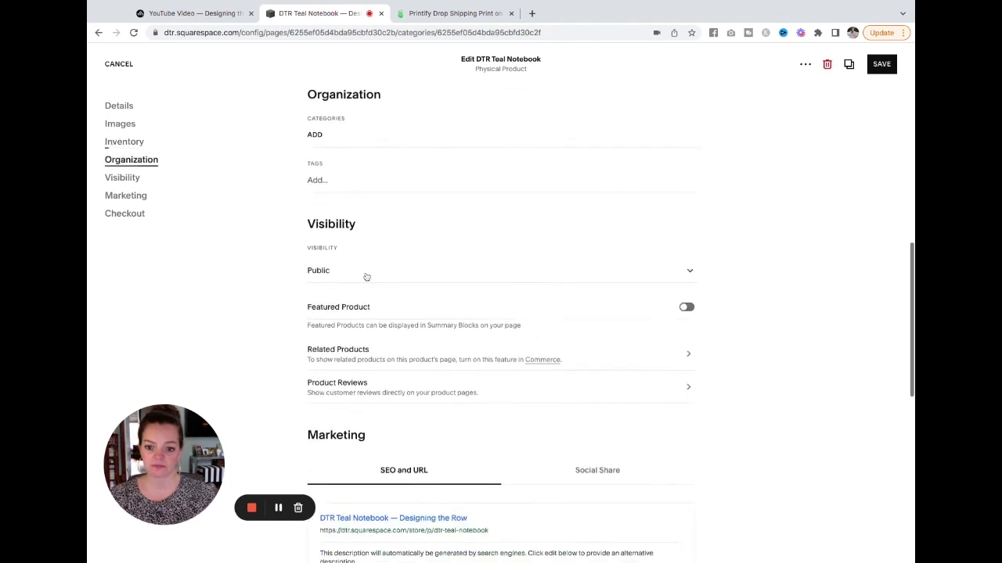
pyautogui.scroll(-3, 366, 277)
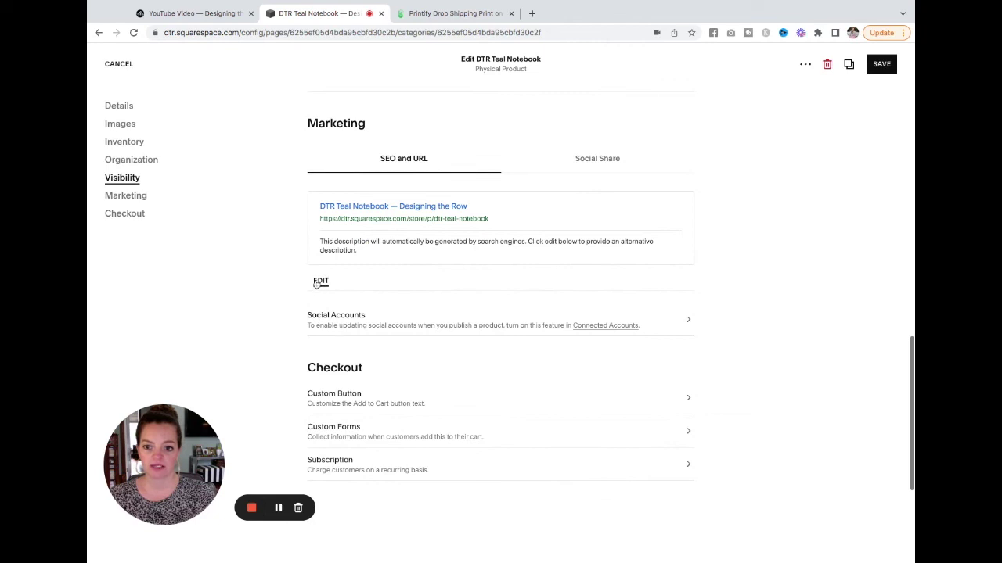
pyautogui.click(597, 160)
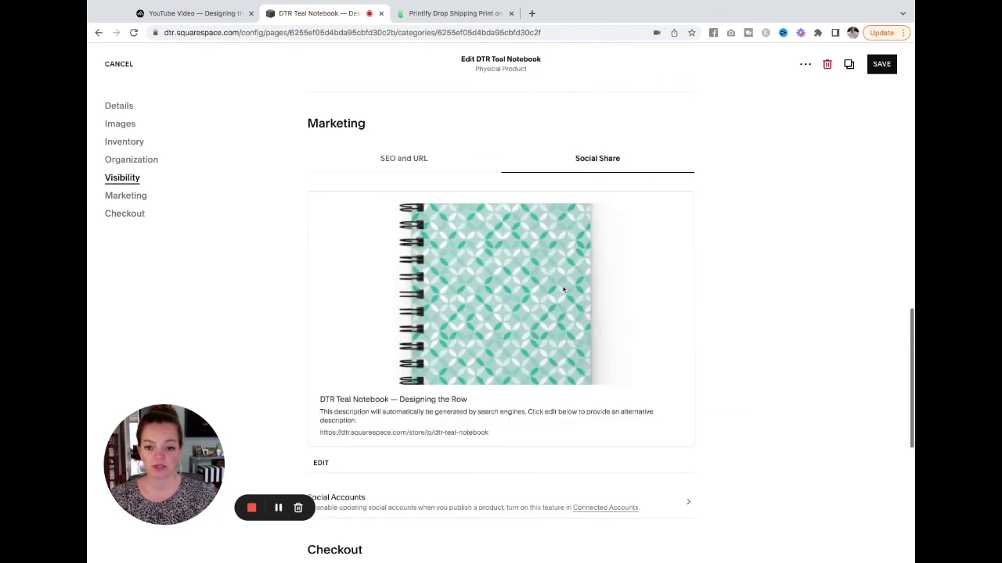
pyautogui.scroll(-8, 563, 289)
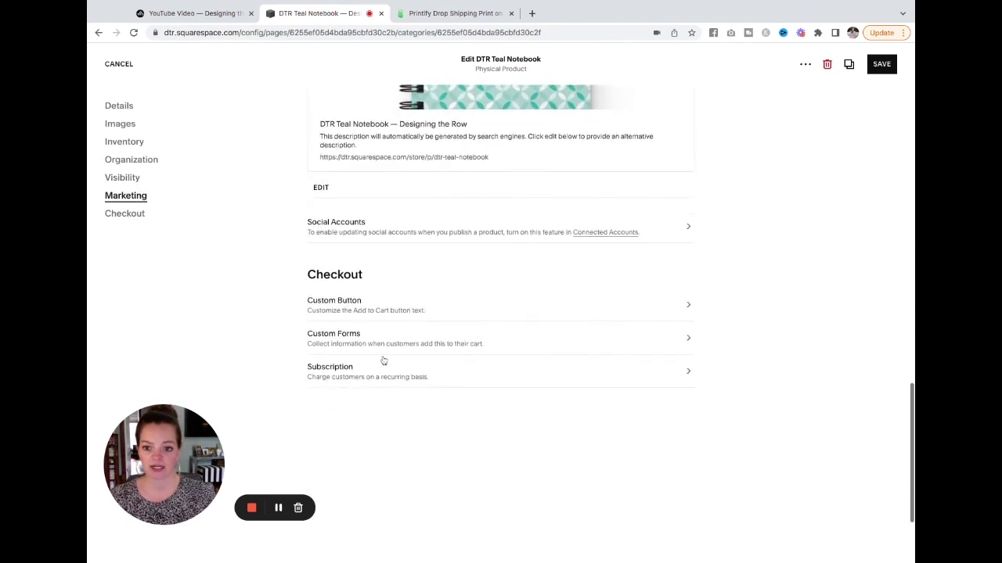
pyautogui.scroll(15, 454, 307)
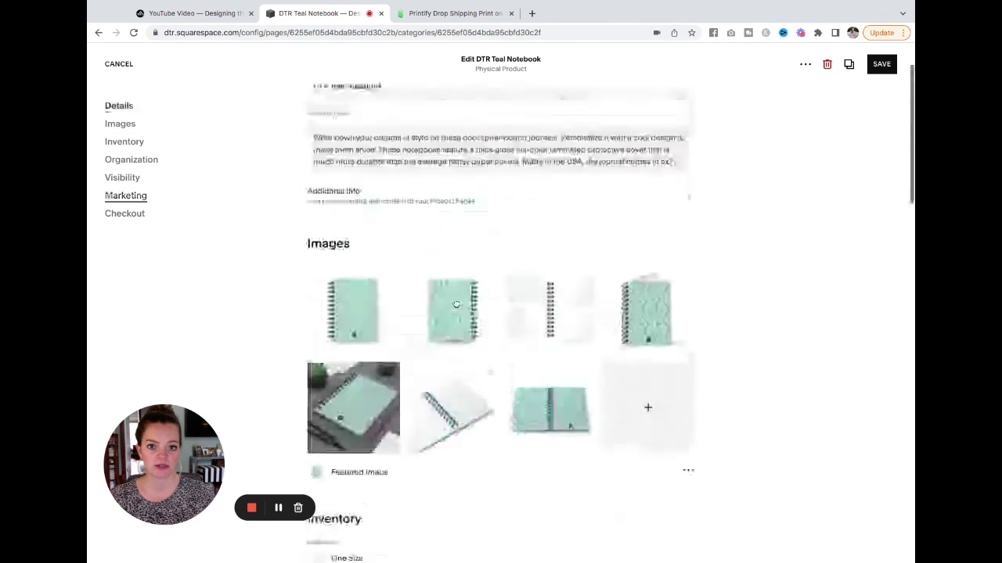
pyautogui.click(881, 64)
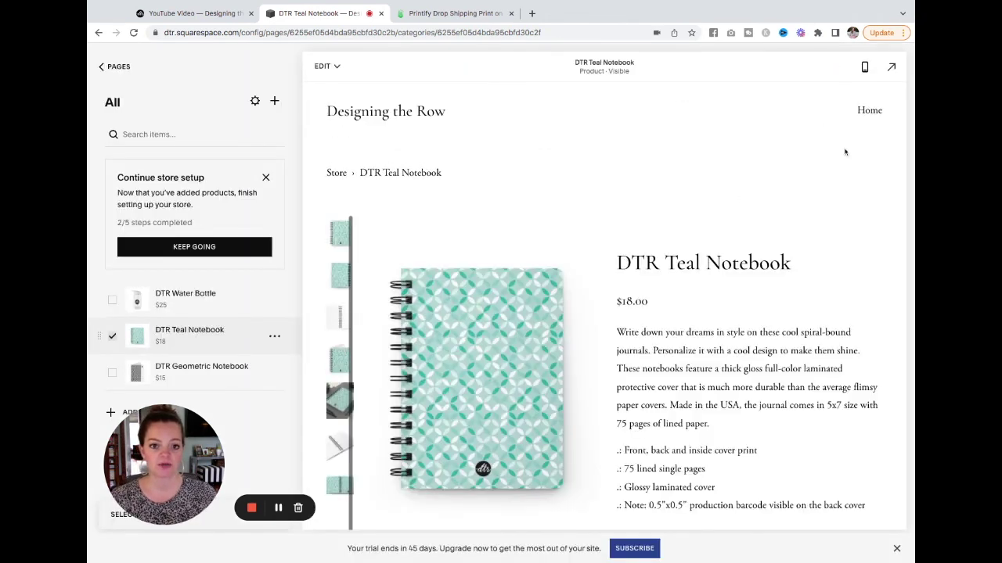
pyautogui.scroll(-5, 782, 313)
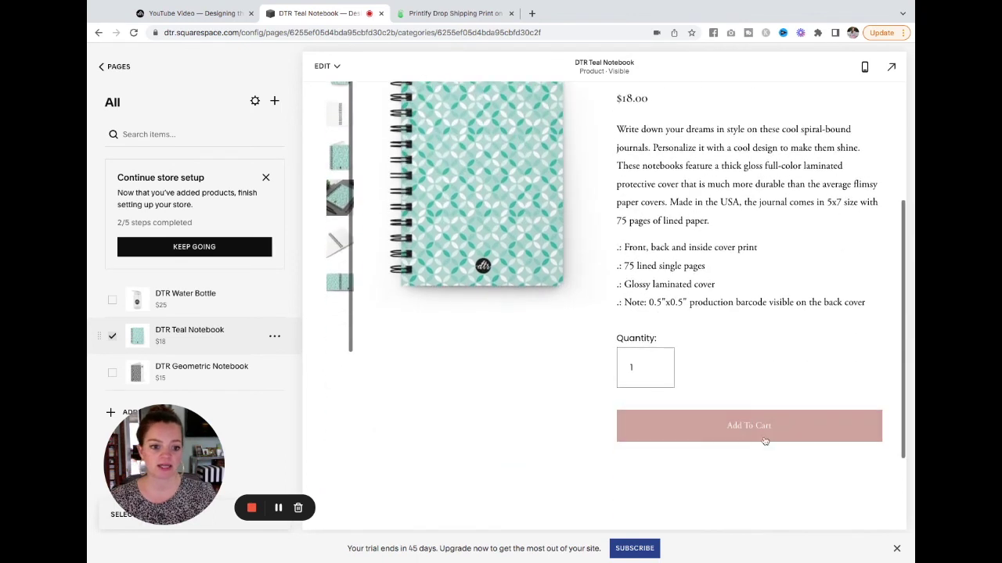
pyautogui.scroll(5, 646, 446)
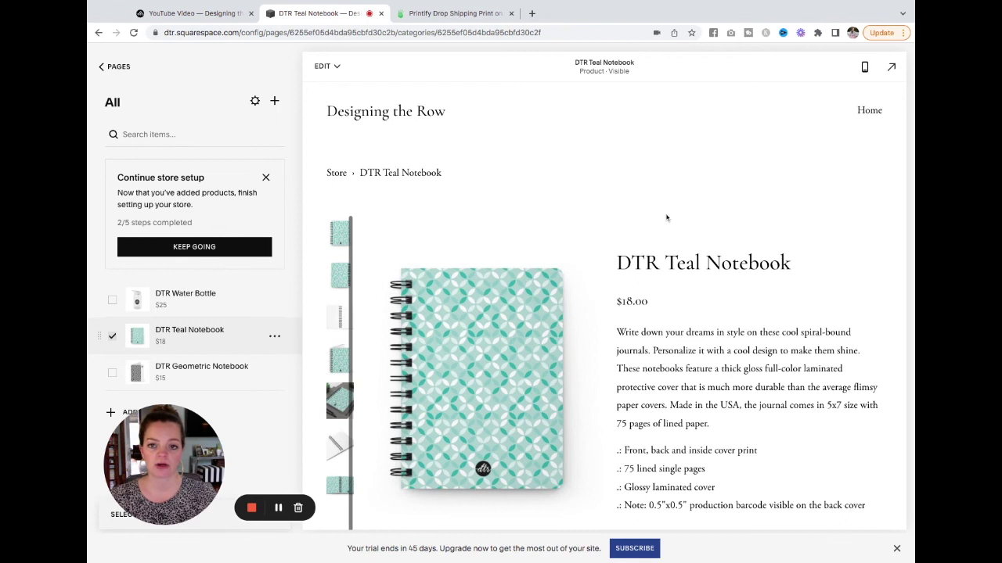
pyautogui.click(324, 67)
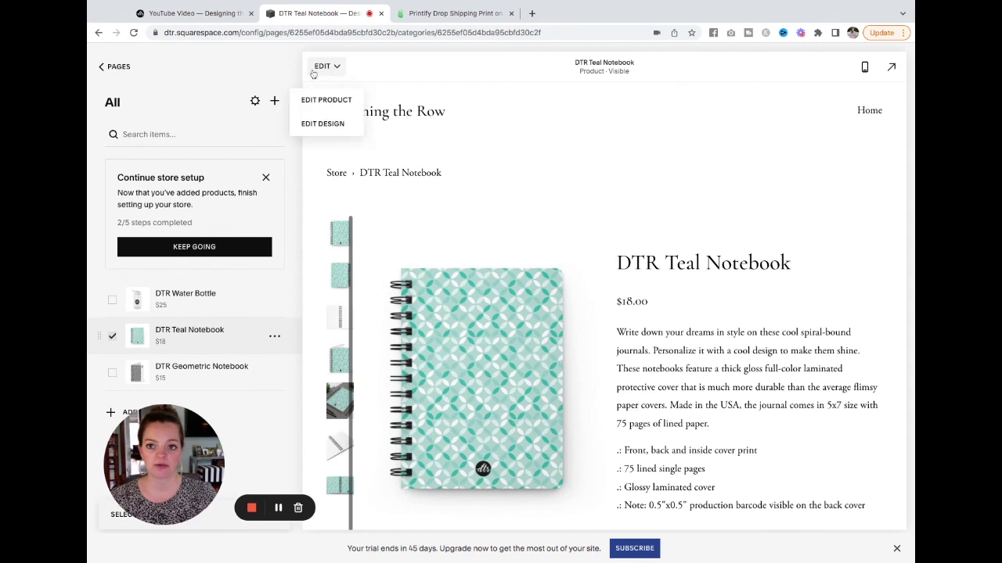
pyautogui.click(322, 123)
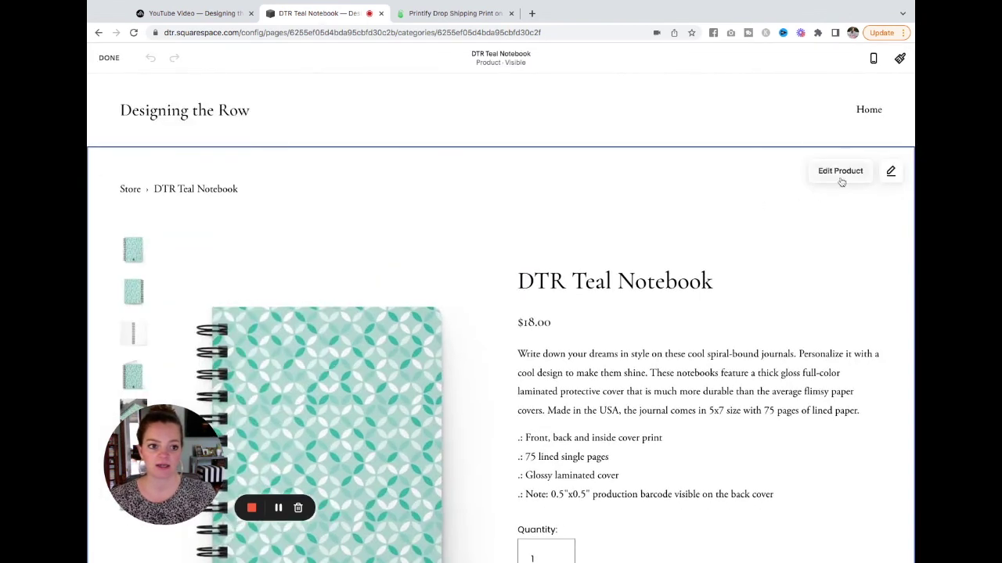
pyautogui.click(892, 172)
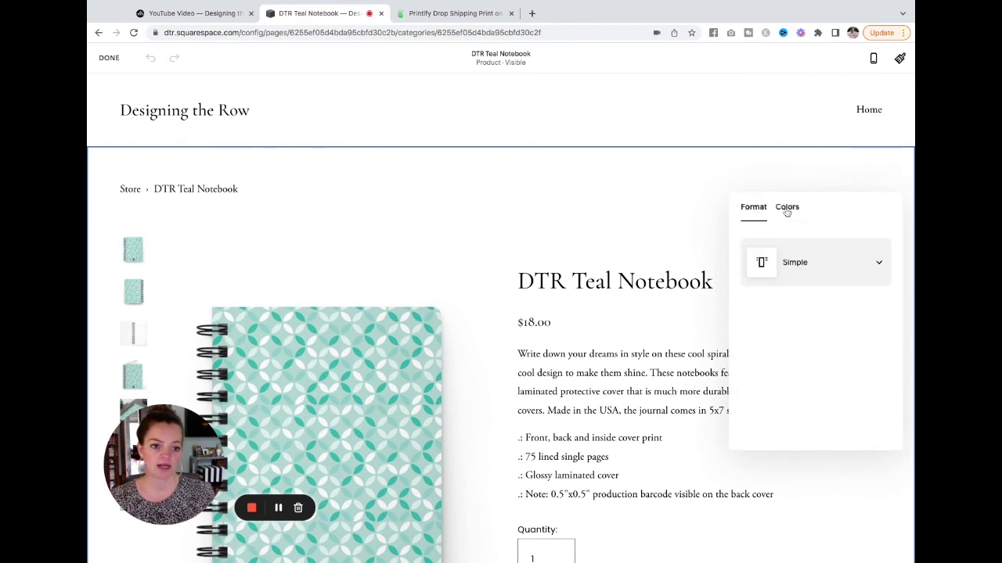
pyautogui.click(787, 208)
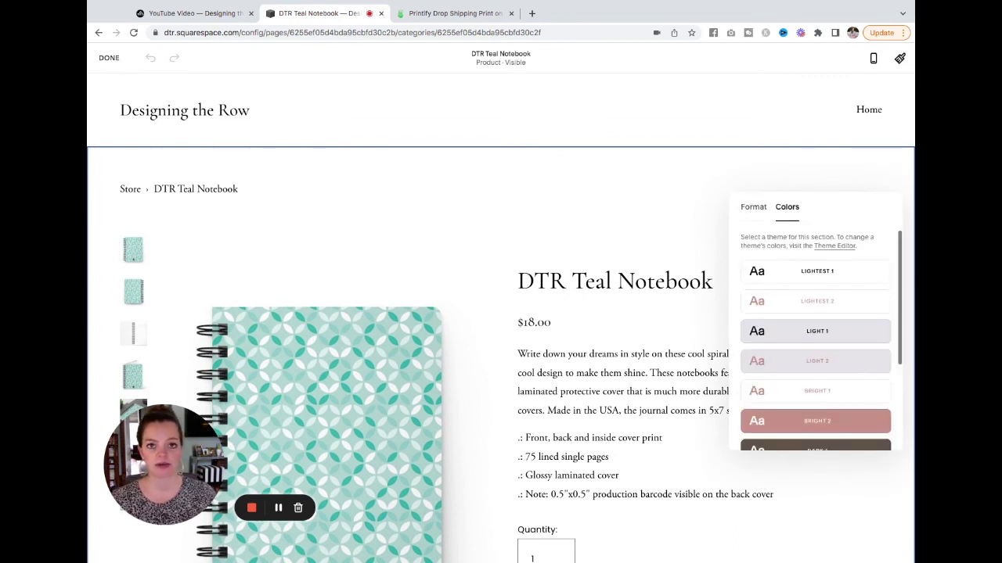
pyautogui.scroll(-1, 638, 239)
pyautogui.click(639, 226)
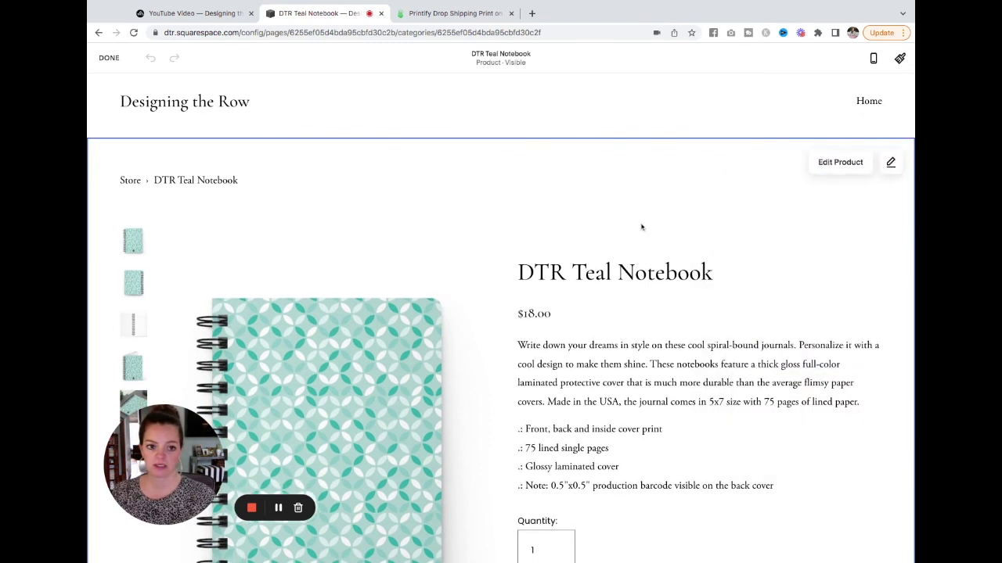
pyautogui.click(109, 58)
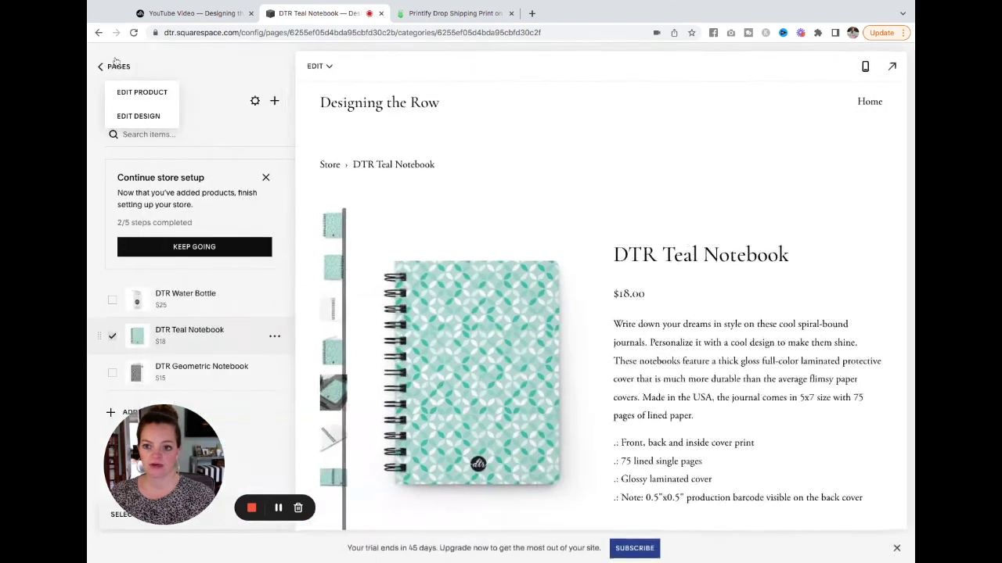
pyautogui.click(199, 13)
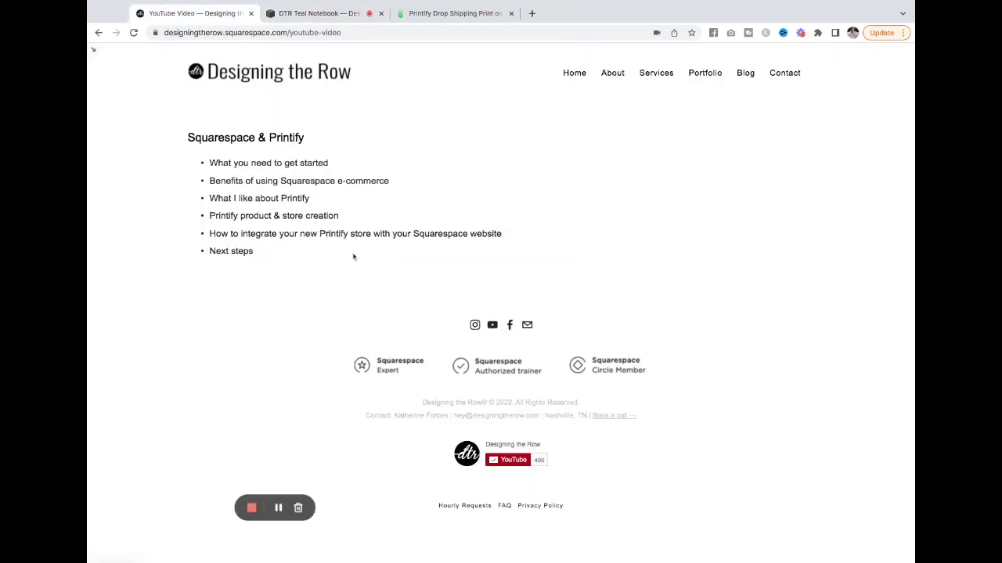
pyautogui.moveTo(215, 233); pyautogui.dragTo(208, 163)
pyautogui.moveTo(216, 256); pyautogui.dragTo(271, 260)
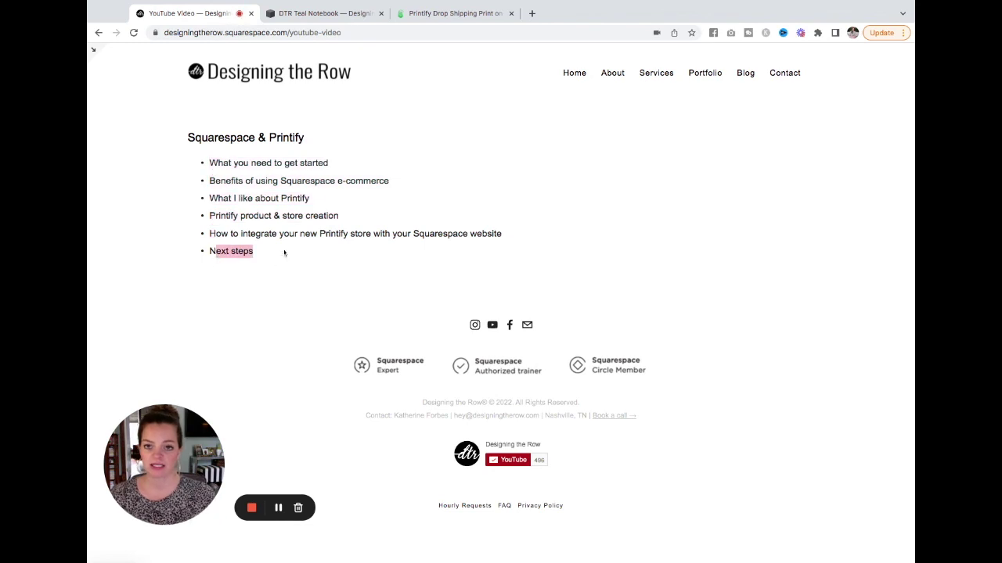
pyautogui.click(328, 13)
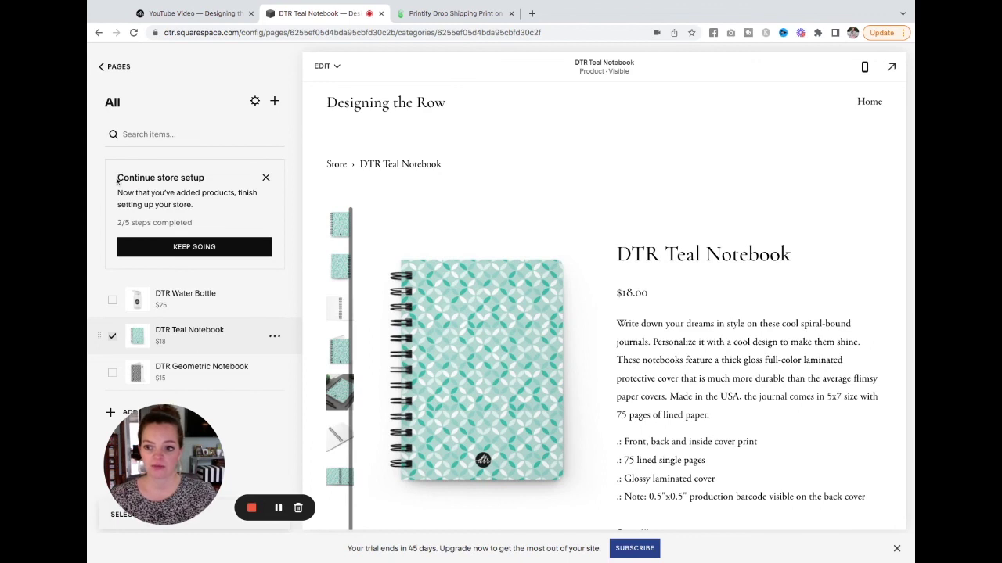
# Clear the Continue store setup highlight and return to the Store preview showing all three DTR products.
pyautogui.moveTo(116, 179); pyautogui.dragTo(207, 224)
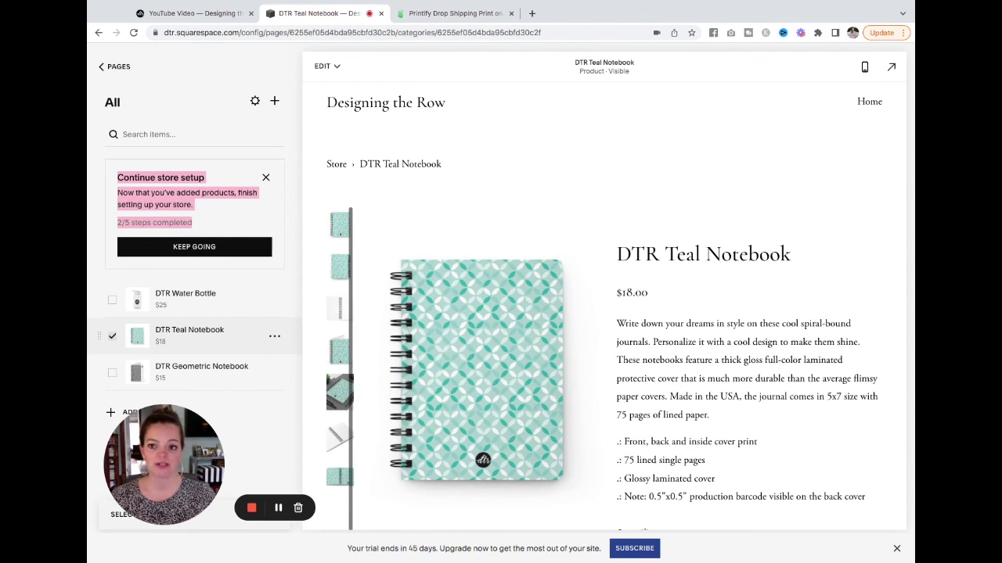
pyautogui.click(202, 230)
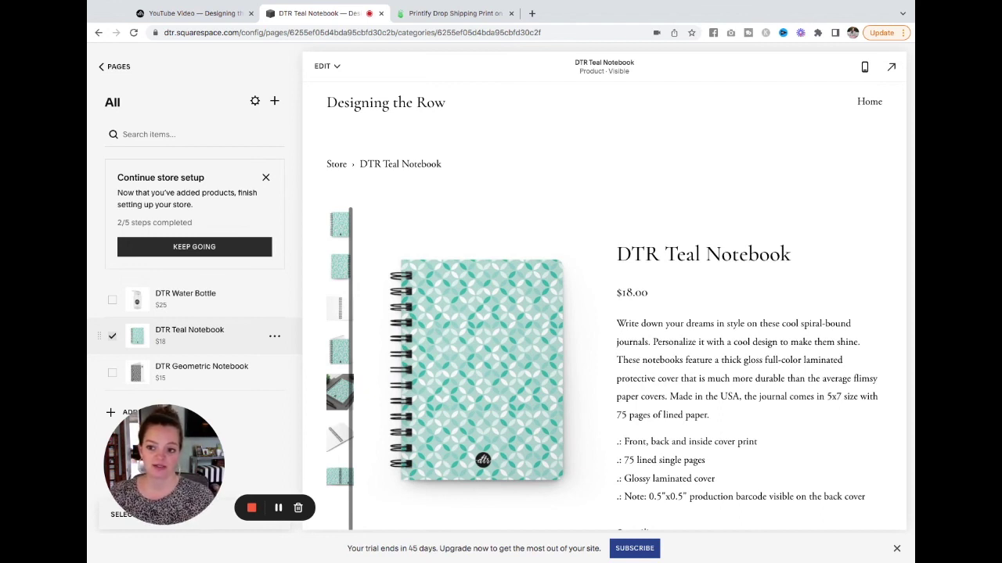
pyautogui.click(112, 336)
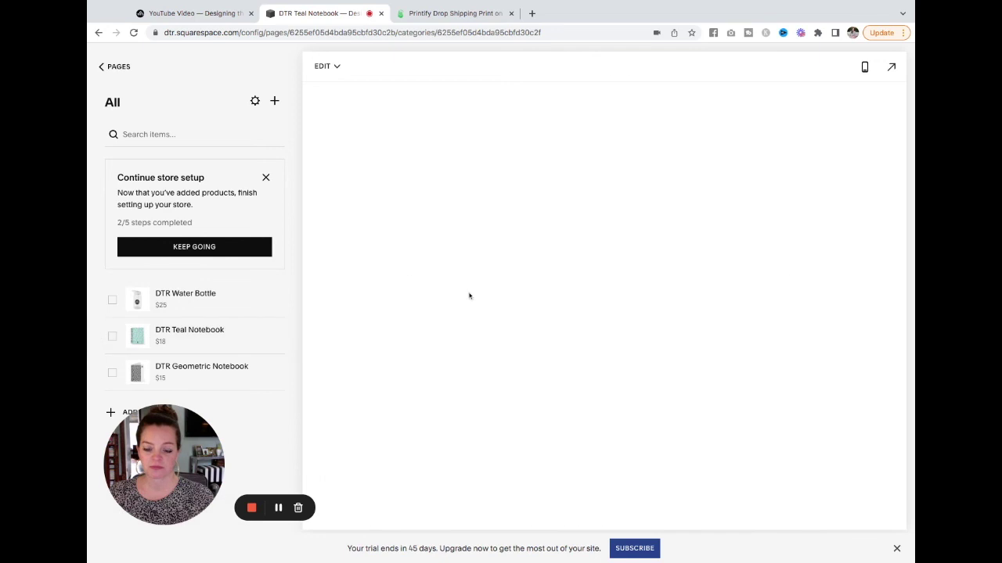
# Check Get samples and the video outline tab, ending on Printify's My Products list with three Published products.
pyautogui.click(433, 15)
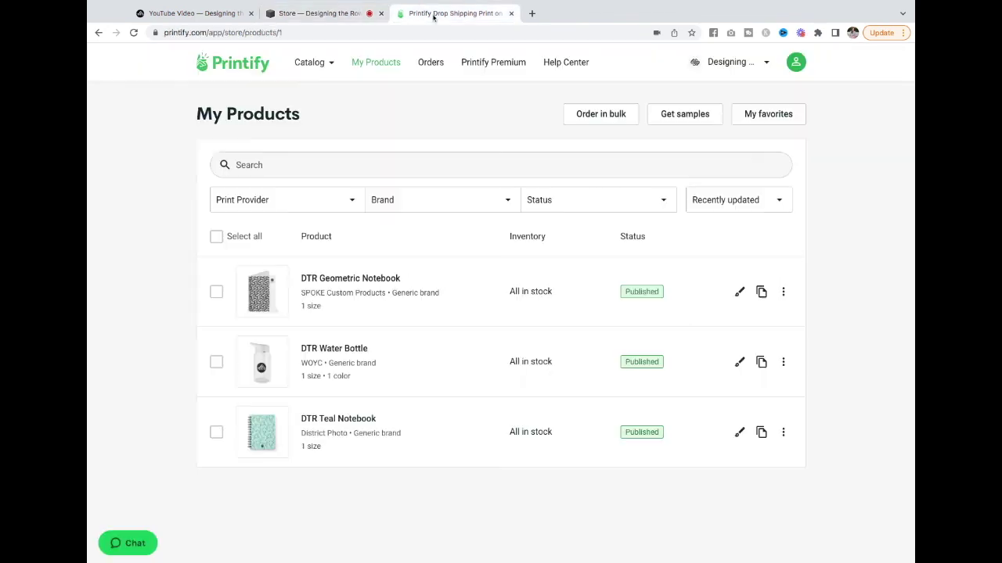
pyautogui.click(687, 117)
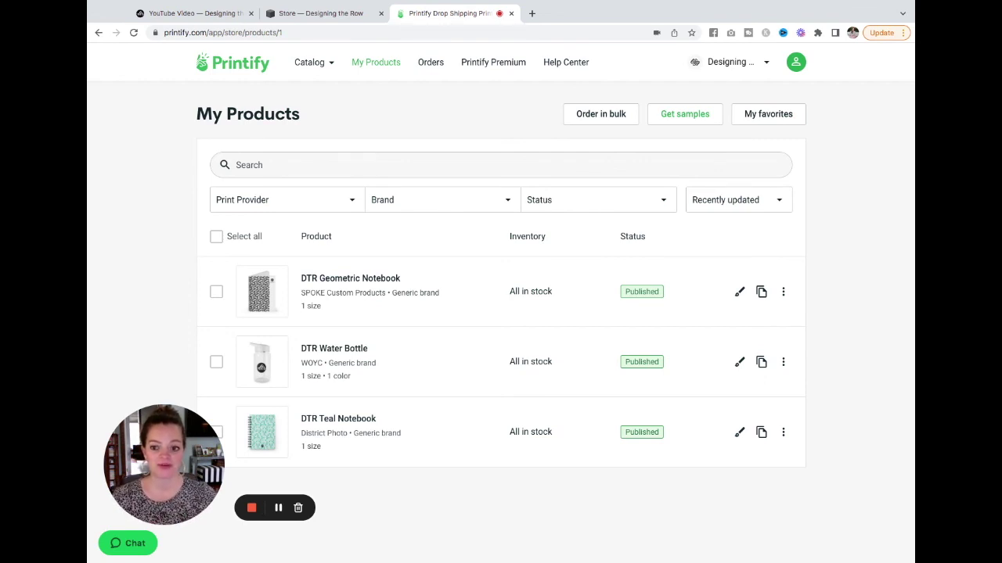
pyautogui.click(180, 17)
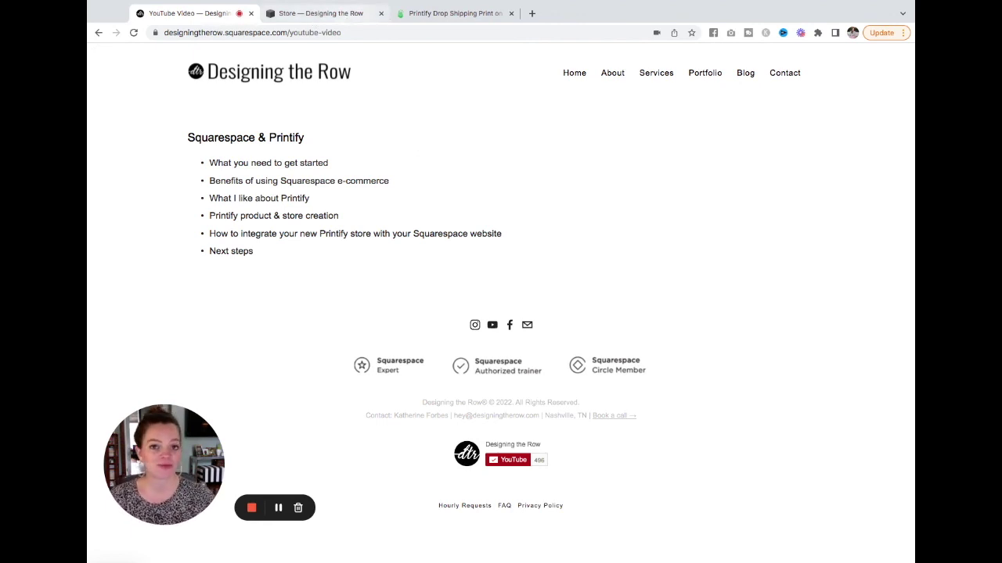
pyautogui.click(454, 13)
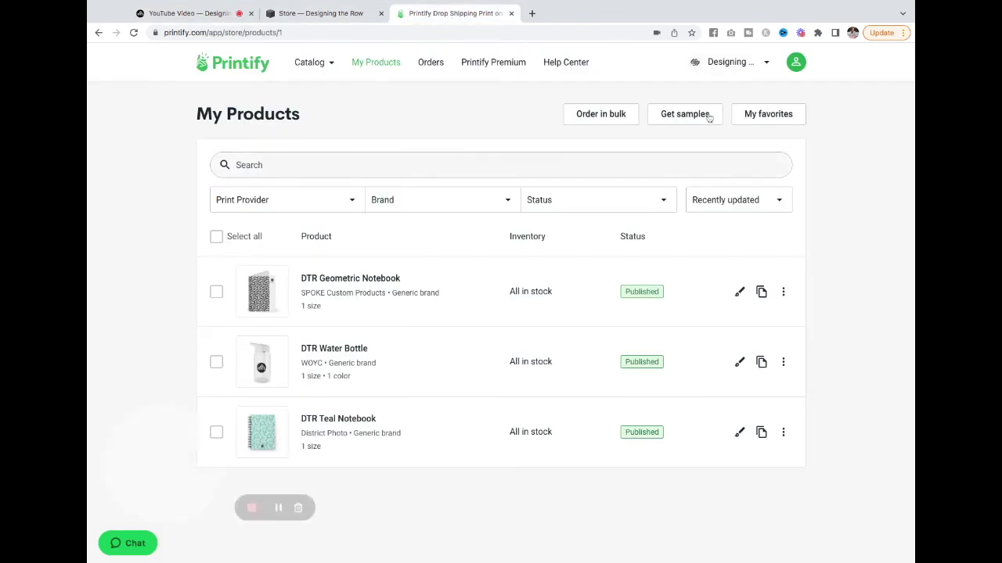